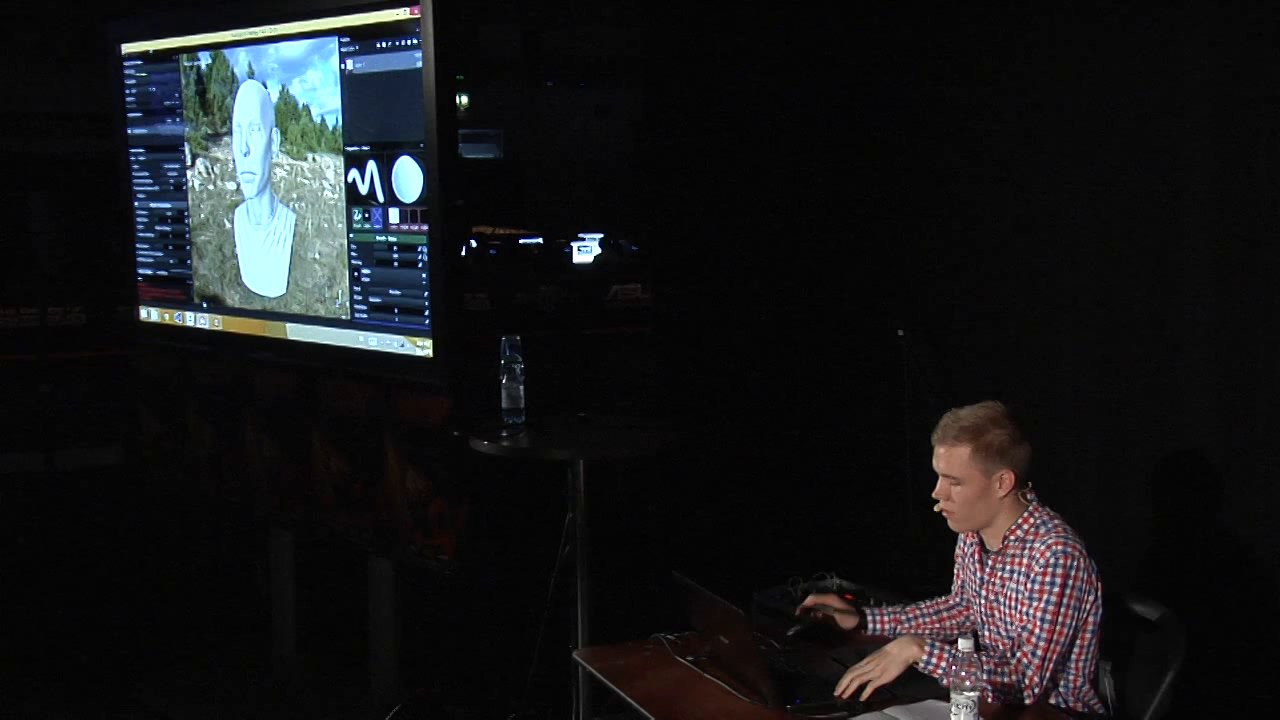
# Close Substance Painter, dismiss the dialog that is open on the desktop and clear the folder window away
pyautogui.hotkey('alt', 'F4')
pyautogui.click(249, 205)
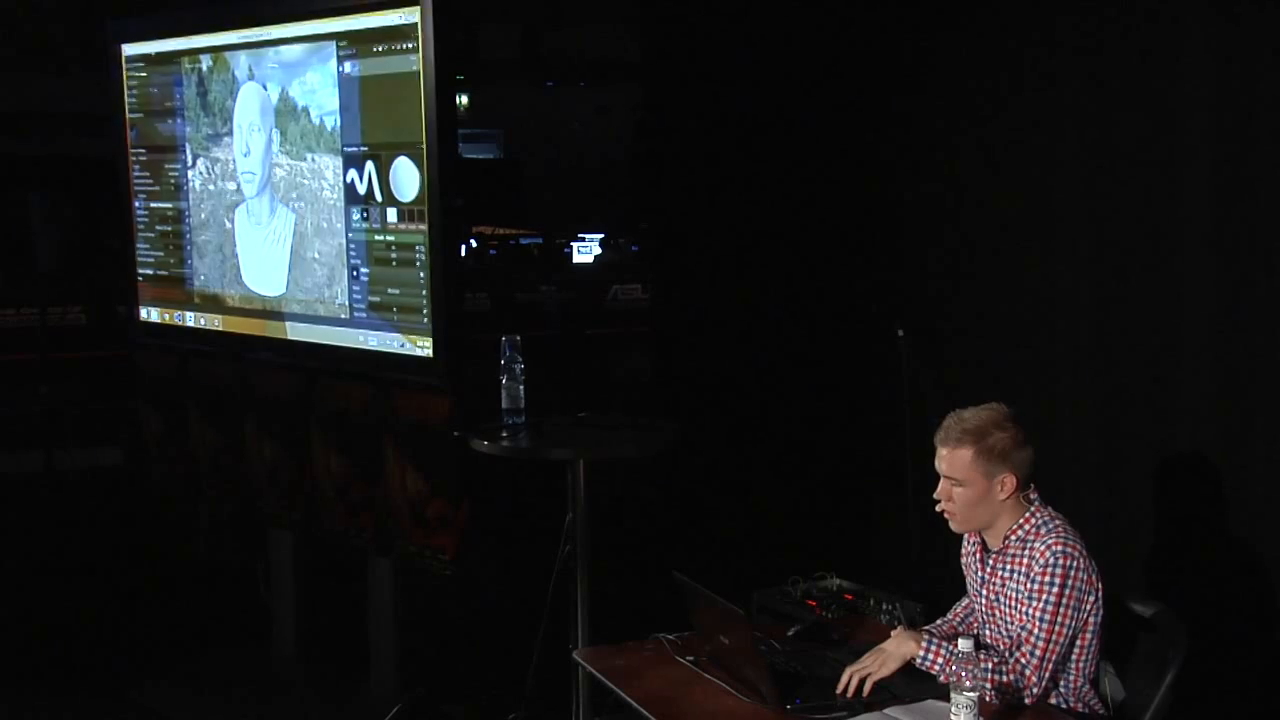
pyautogui.doubleClick(138, 175)
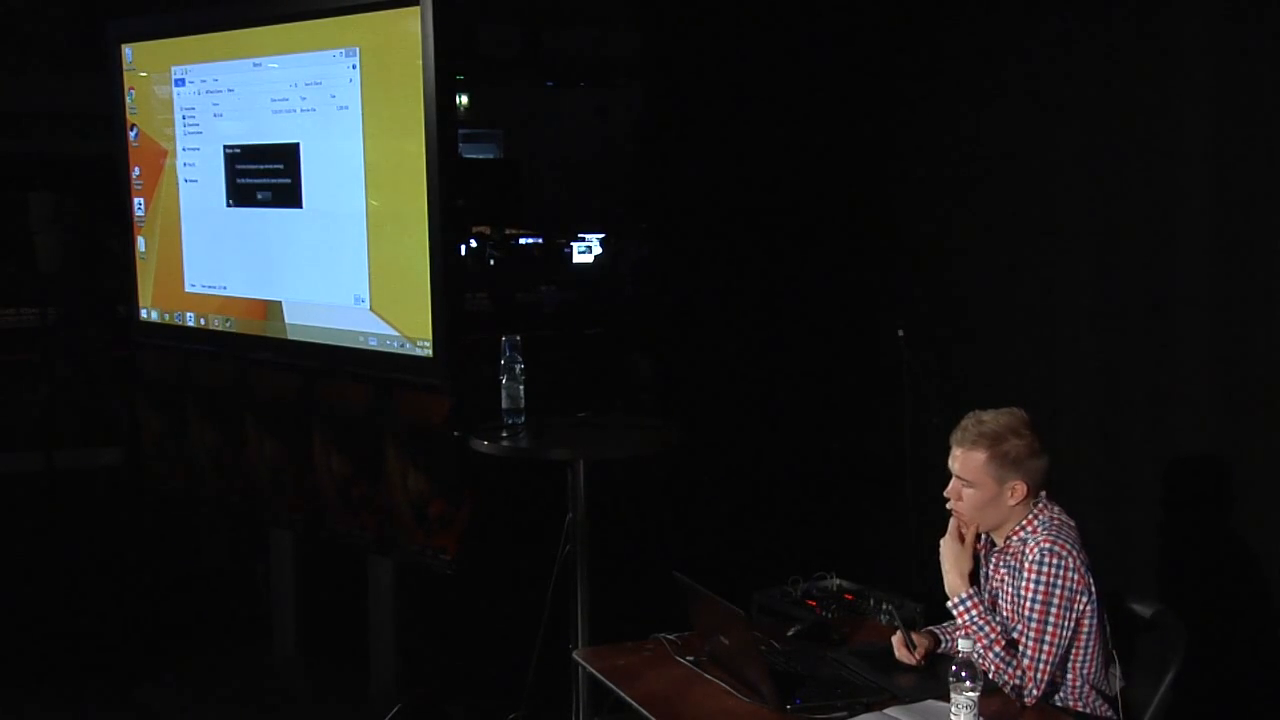
pyautogui.click(264, 197)
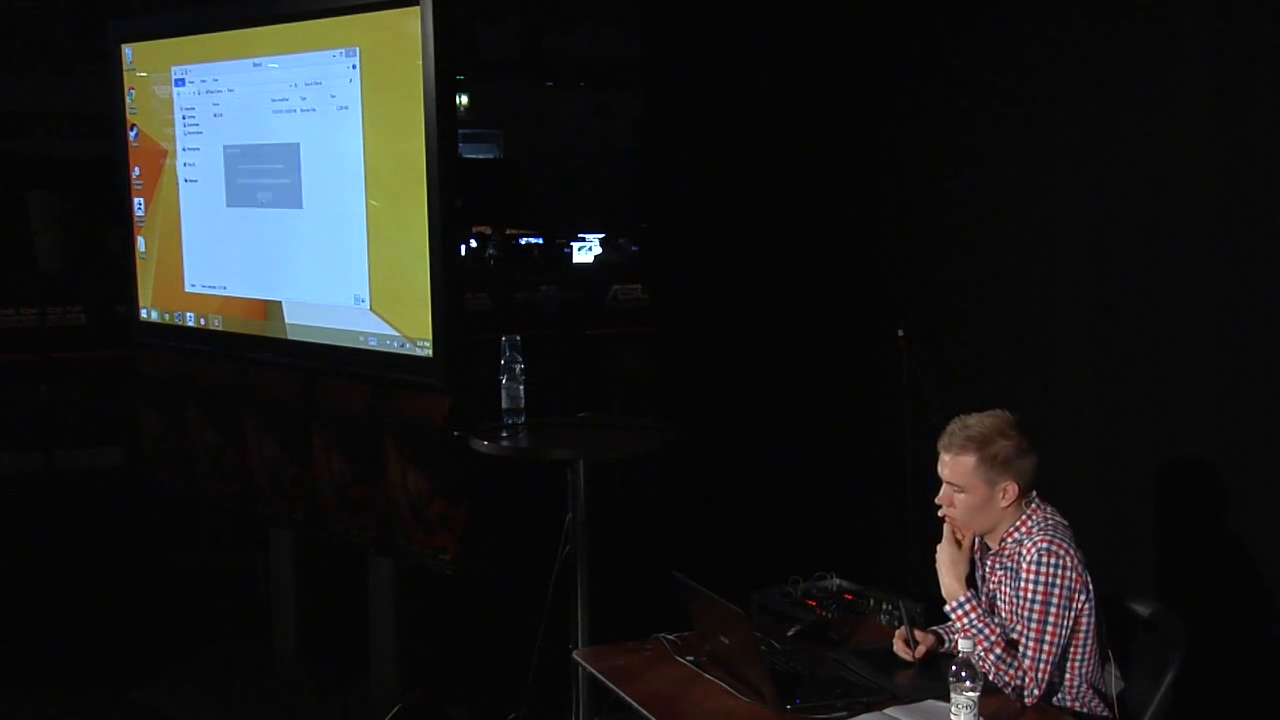
pyautogui.click(334, 55)
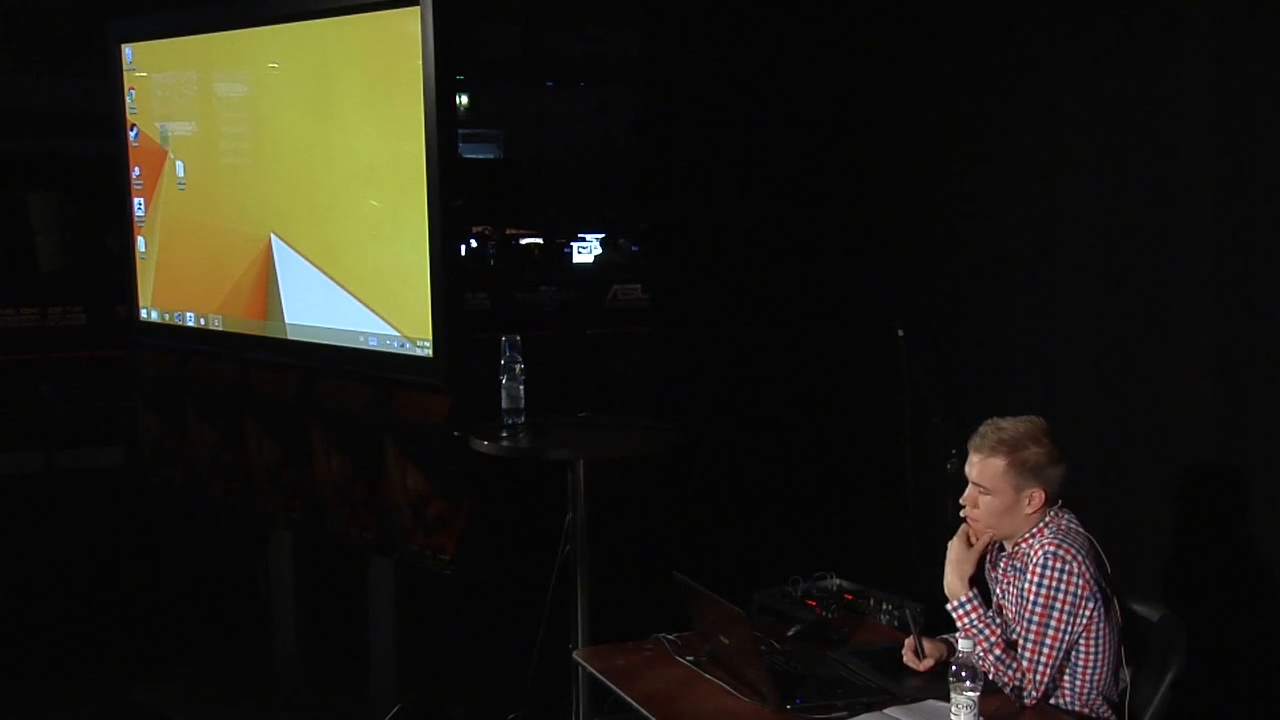
# Relaunch Substance Painter from the desktop and have the D-01 bust project open
pyautogui.moveTo(171, 154)
pyautogui.mouseDown()
pyautogui.moveTo(192, 202)
pyautogui.moveTo(121, 40)
pyautogui.moveTo(122, 56)
pyautogui.moveTo(121, 40)
pyautogui.moveTo(147, 42)
pyautogui.moveTo(186, 188)
pyautogui.moveTo(170, 156)
pyautogui.moveTo(193, 196)
pyautogui.moveTo(172, 161)
pyautogui.mouseUp()
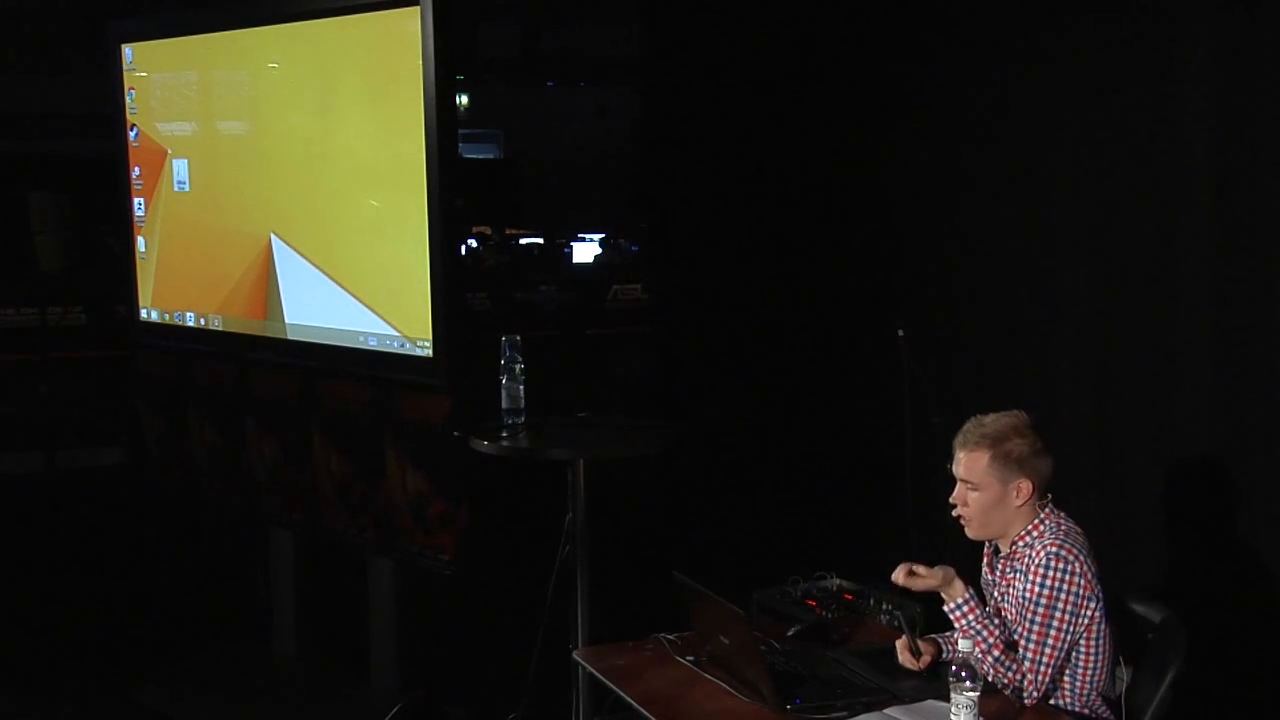
pyautogui.moveTo(170, 152); pyautogui.dragTo(155, 80)
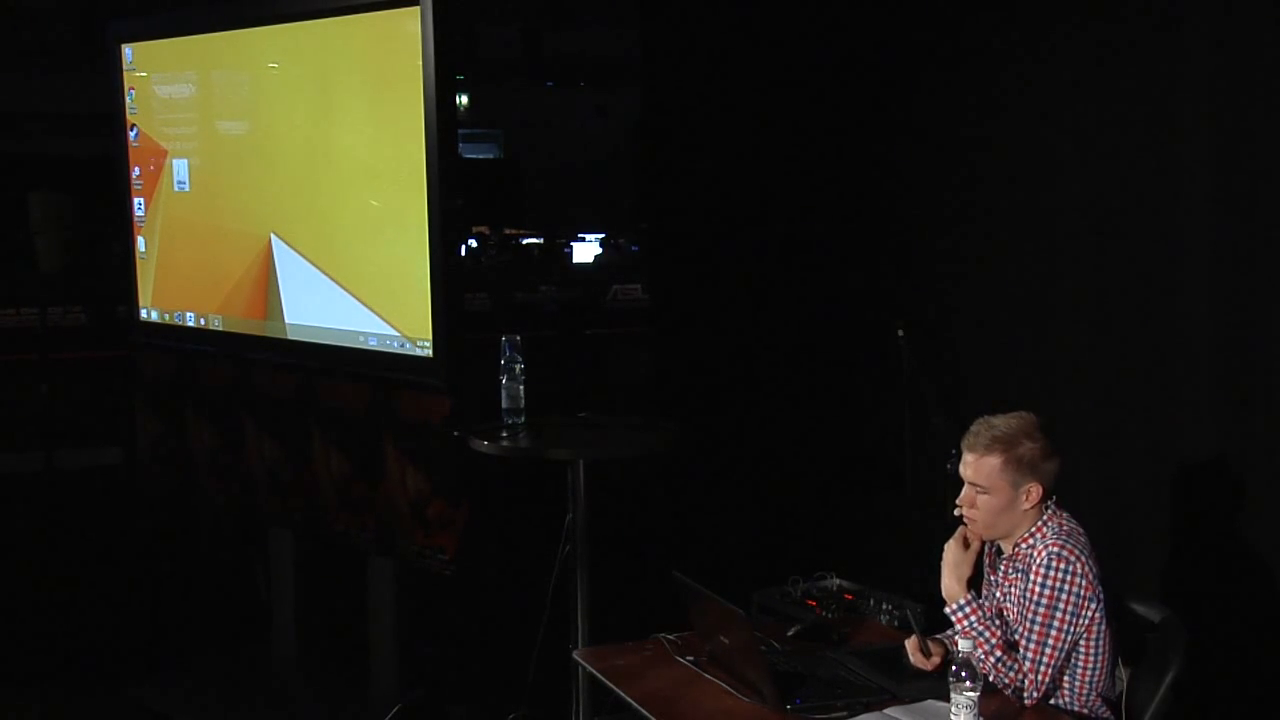
pyautogui.click(139, 170)
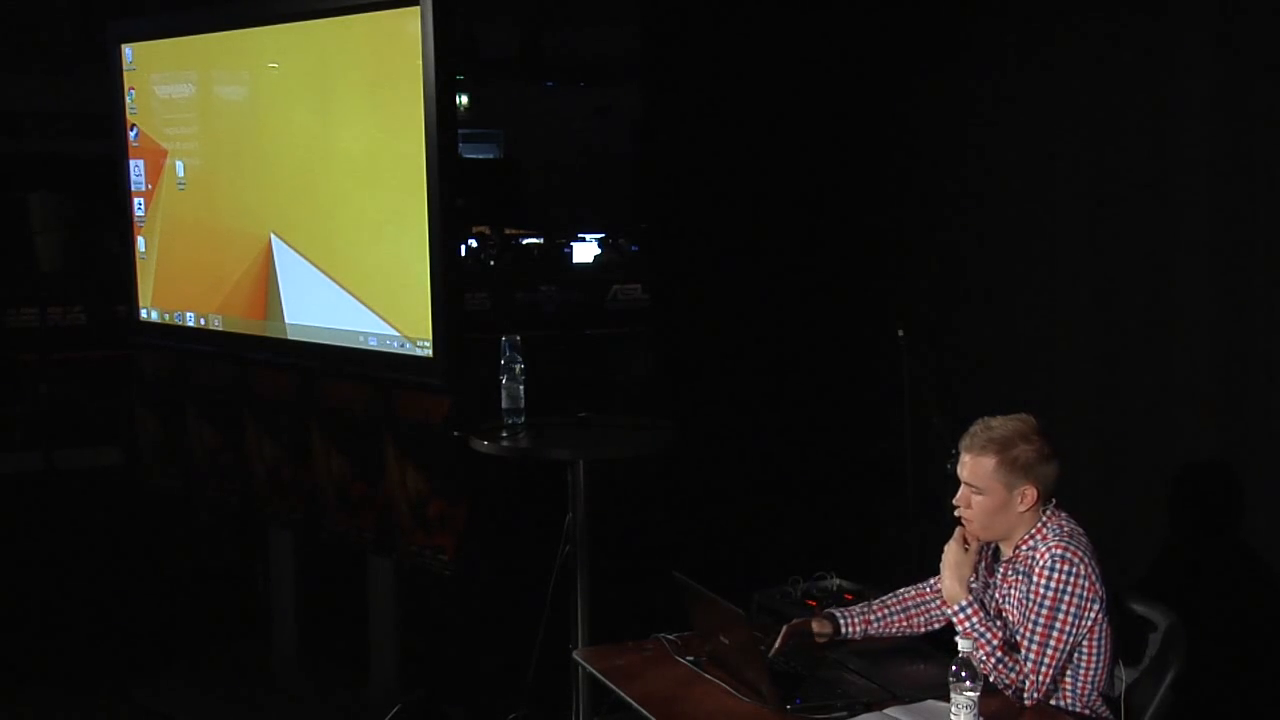
pyautogui.press('Return')
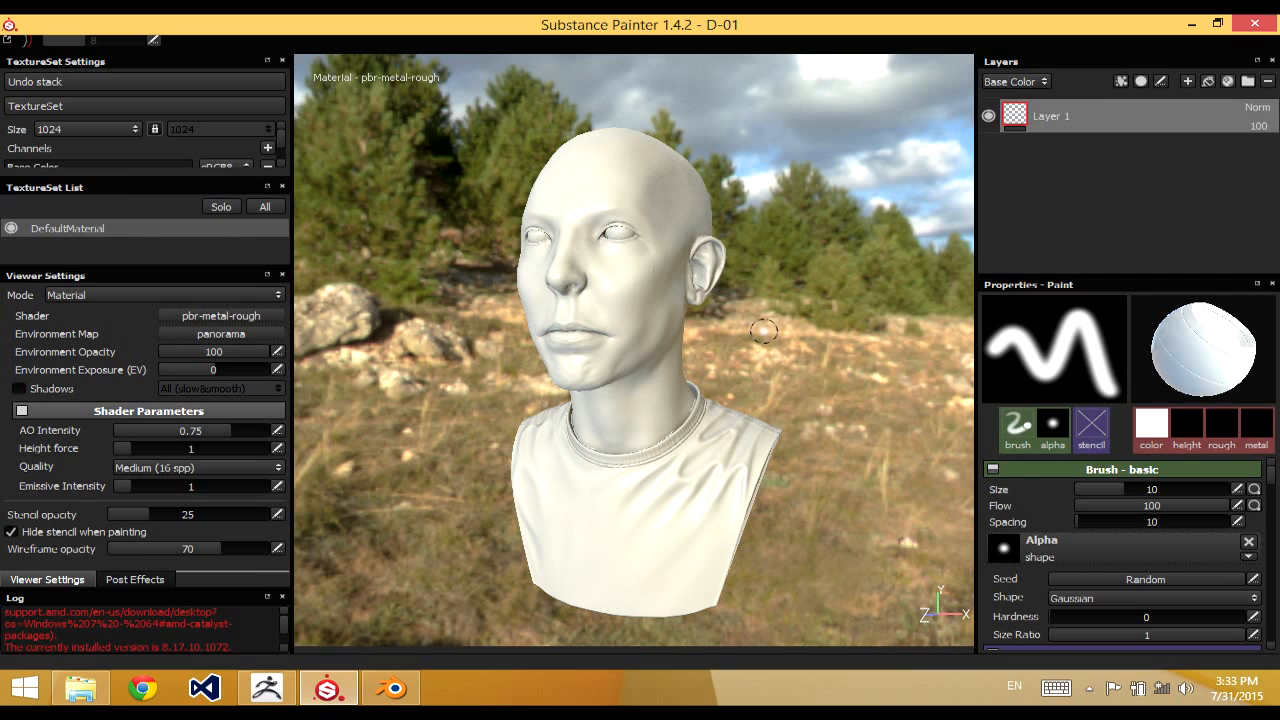
# Restore the program window so that the full menu and tool area is shown
pyautogui.keyDown('alt'); pyautogui.moveTo(798, 345); pyautogui.dragTo(793, 431); pyautogui.keyUp('alt')
pyautogui.keyDown('alt'); pyautogui.moveTo(793, 431); pyautogui.dragTo(813, 311, button='right'); pyautogui.keyUp('alt')
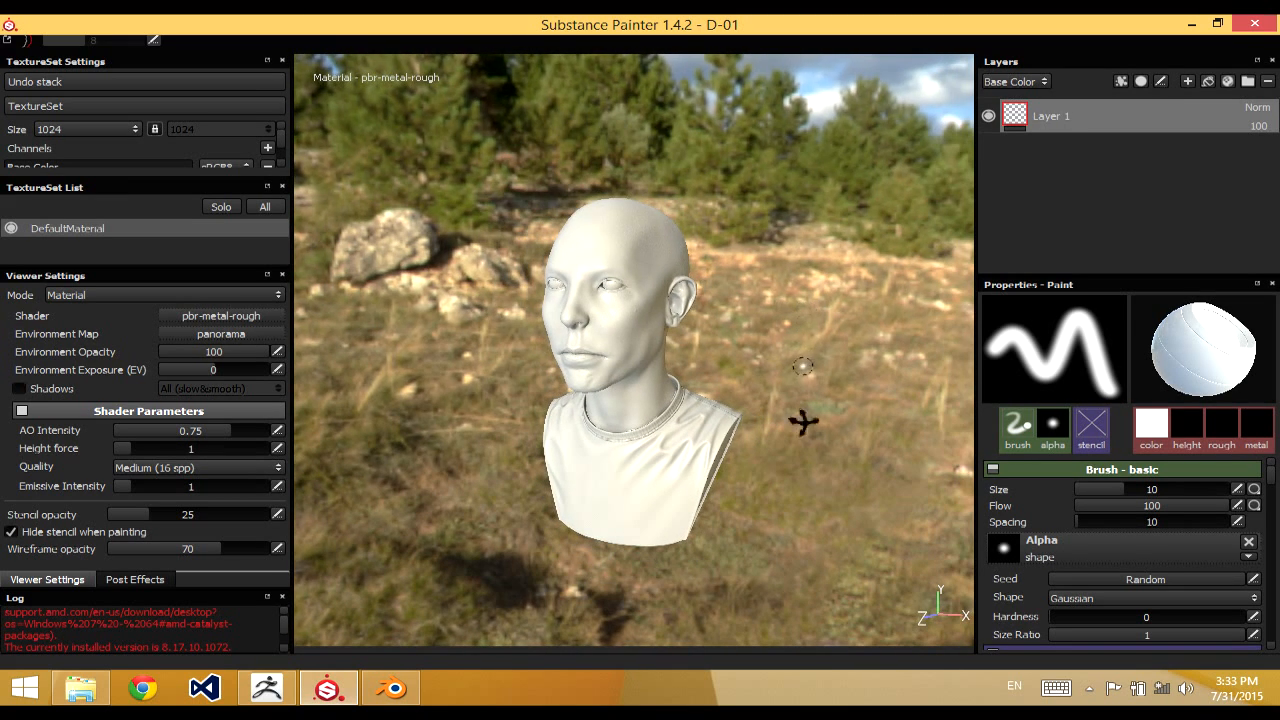
pyautogui.keyDown('alt'); pyautogui.moveTo(806, 423); pyautogui.dragTo(807, 358); pyautogui.keyUp('alt')
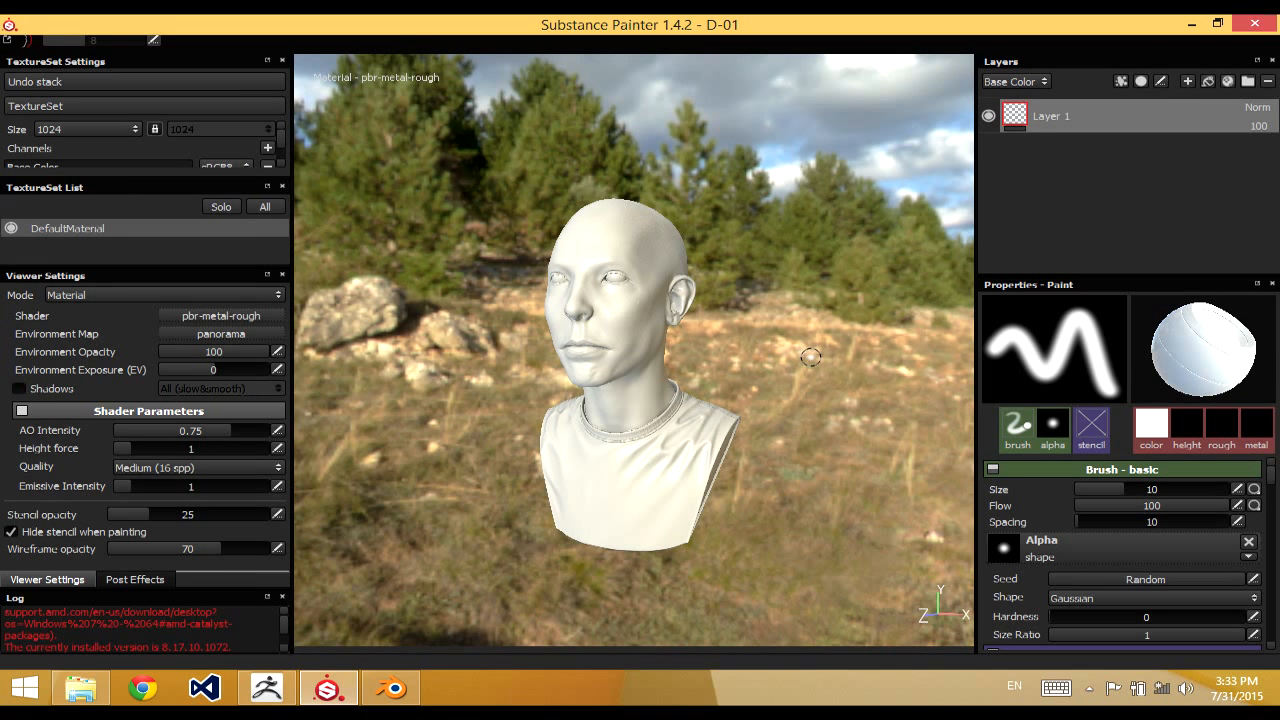
pyautogui.moveTo(810, 357)
pyautogui.keyDown('alt'); pyautogui.mouseDown()
pyautogui.moveTo(749, 434)
pyautogui.moveTo(940, 426)
pyautogui.moveTo(826, 423)
pyautogui.moveTo(829, 365)
pyautogui.mouseUp(); pyautogui.keyUp('alt')
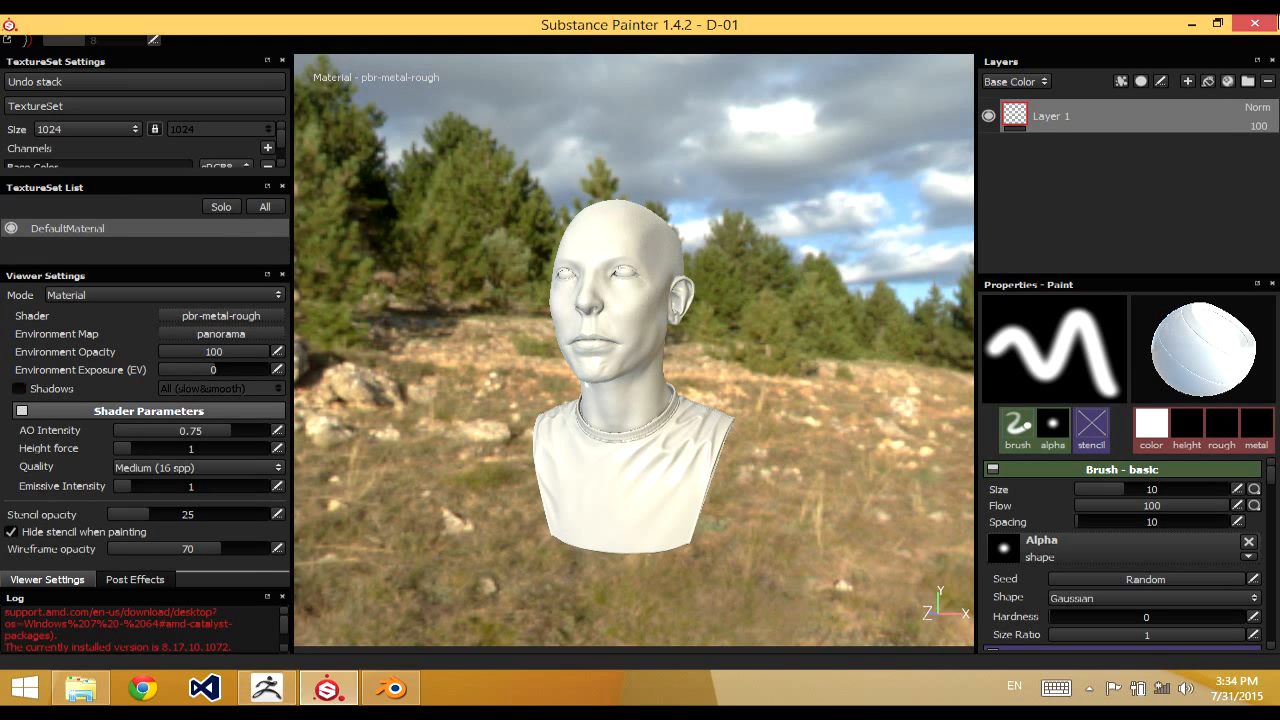
pyautogui.click(1218, 23)
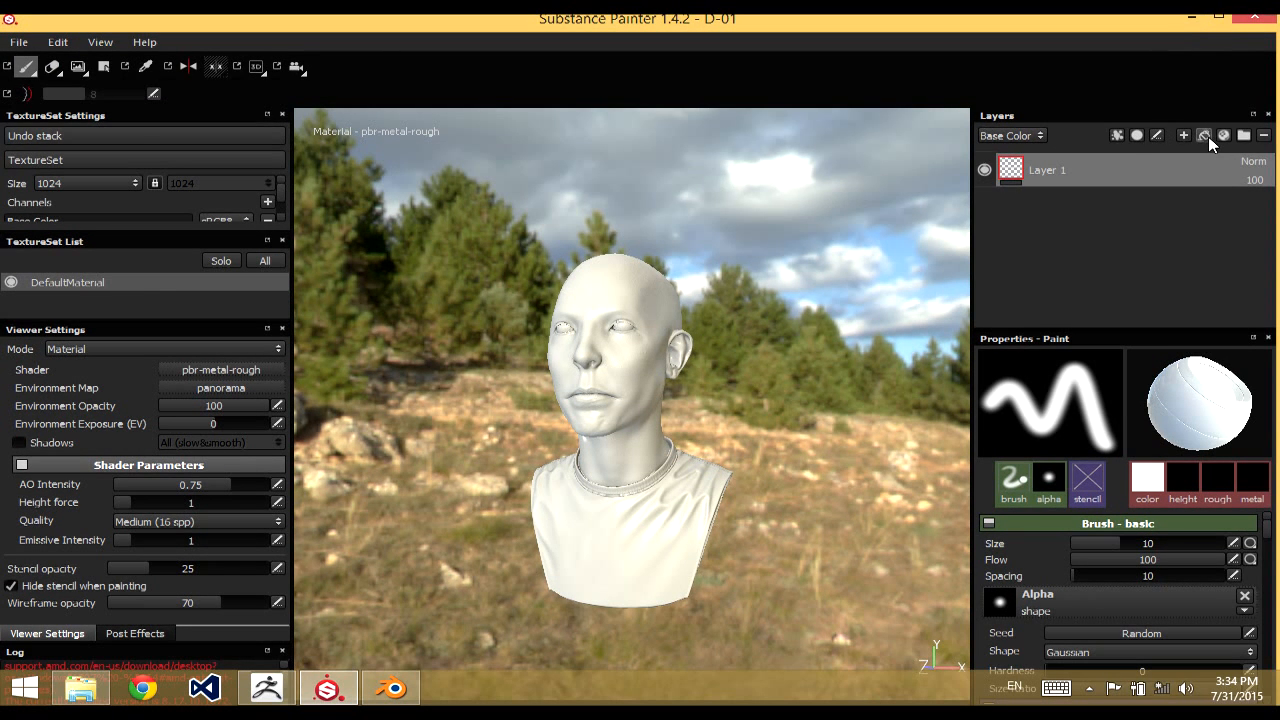
# Add a fill layer and a folder above Layer 1 in the layer stack
pyautogui.click(1206, 136)
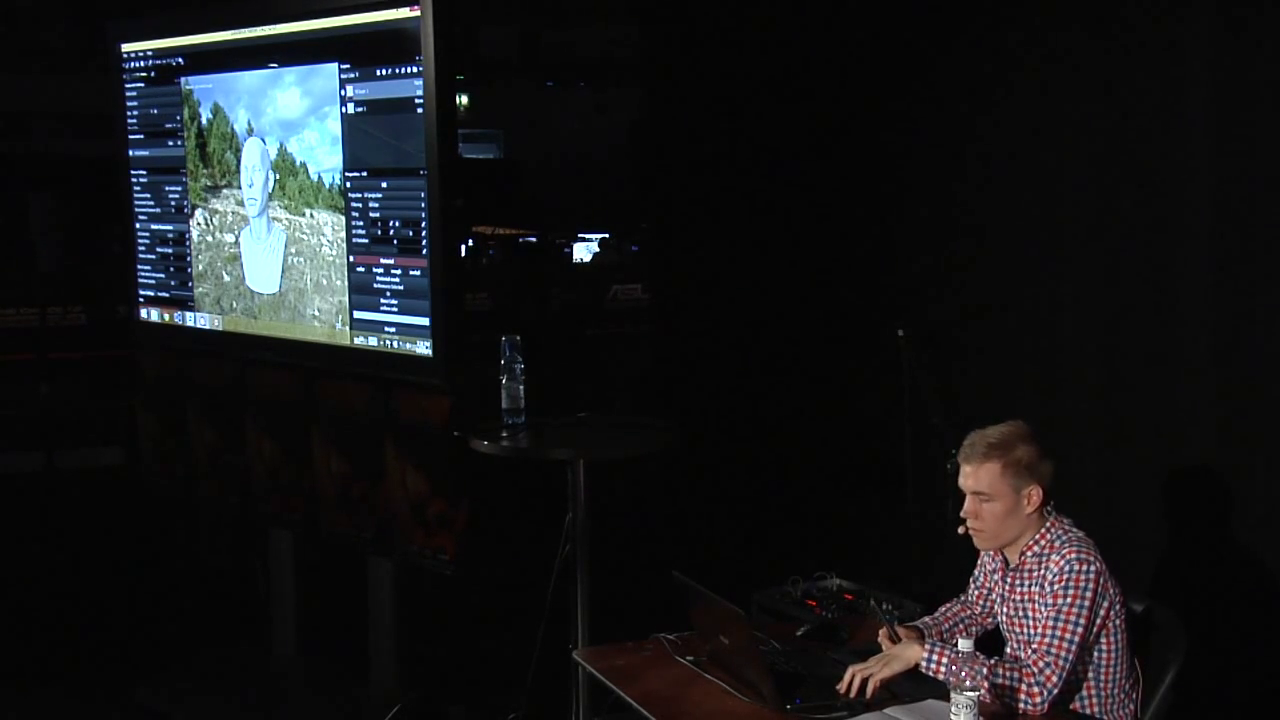
pyautogui.moveTo(285, 196)
pyautogui.keyDown('alt'); pyautogui.mouseDown(button='right')
pyautogui.moveTo(272, 200)
pyautogui.moveTo(296, 194)
pyautogui.mouseUp(button='right'); pyautogui.keyUp('alt')
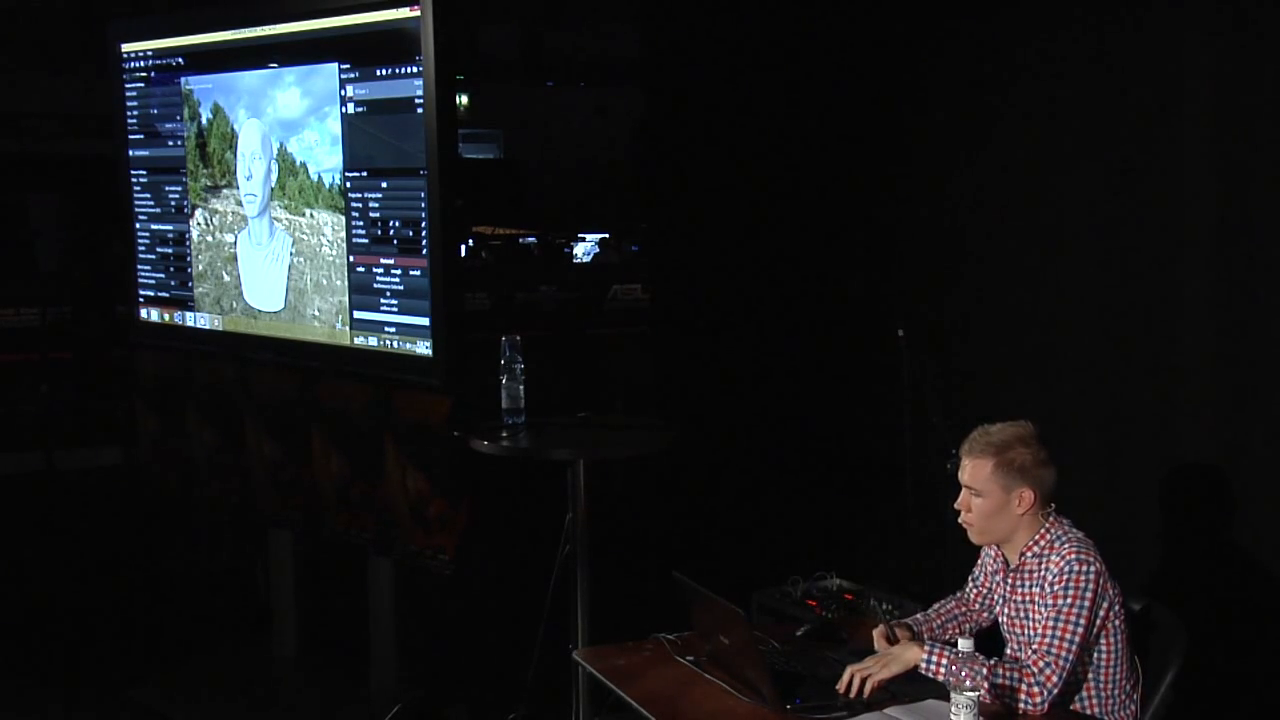
pyautogui.click(386, 76)
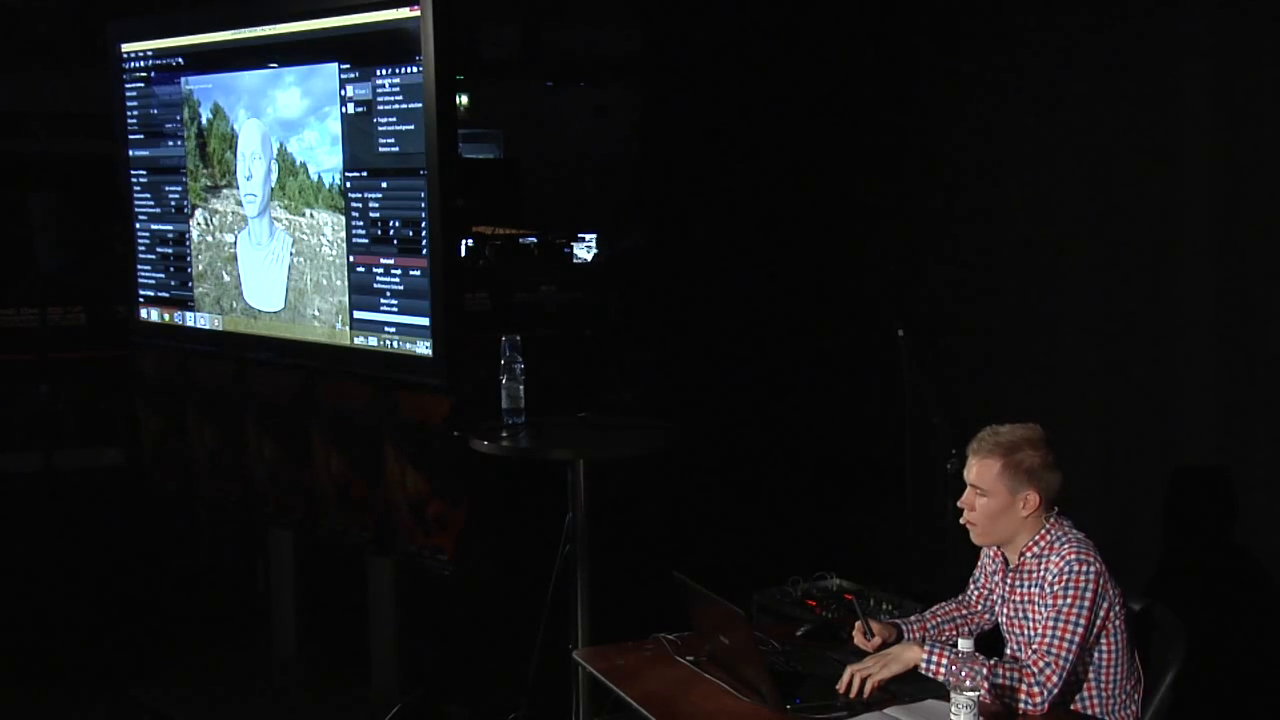
pyautogui.click(356, 133)
pyautogui.click(416, 72)
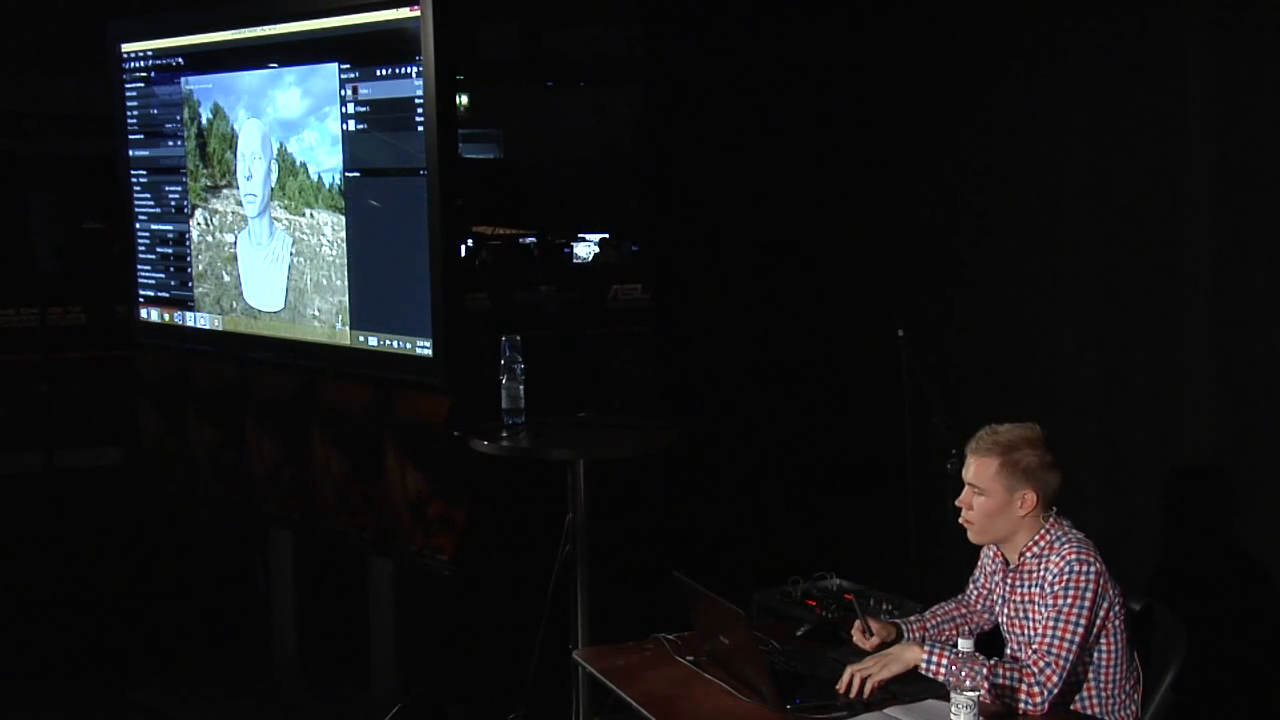
# Delete the fill layer and Layer 1 from the layer stack, keeping only the folder
pyautogui.click(362, 110)
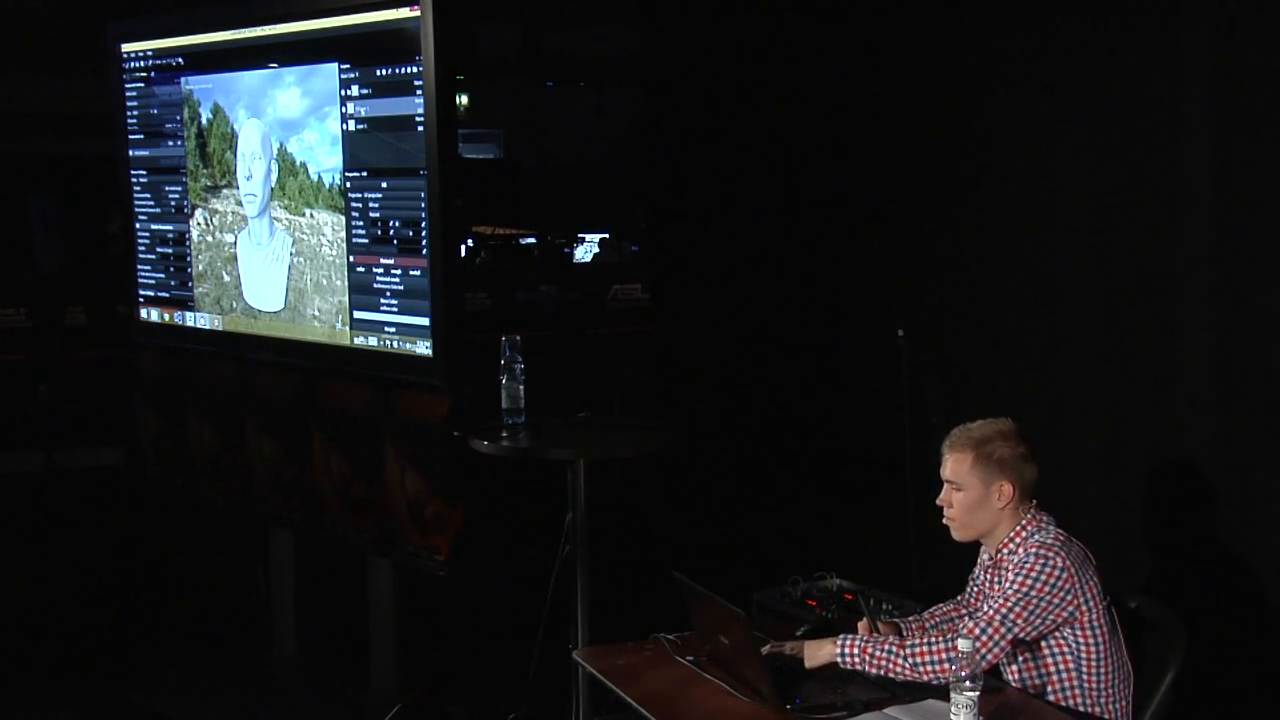
pyautogui.press('Delete')
pyautogui.press('Delete')
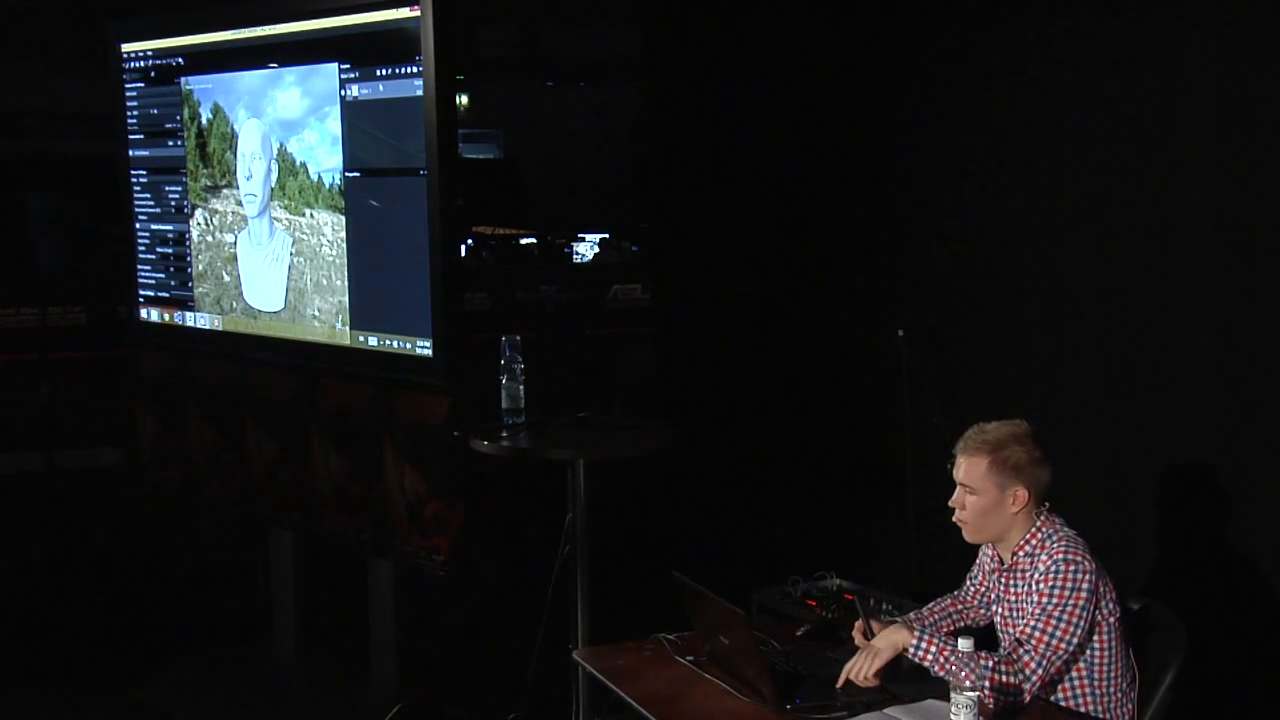
# Try a black mask on the folder, and delete the folder
pyautogui.click(385, 72)
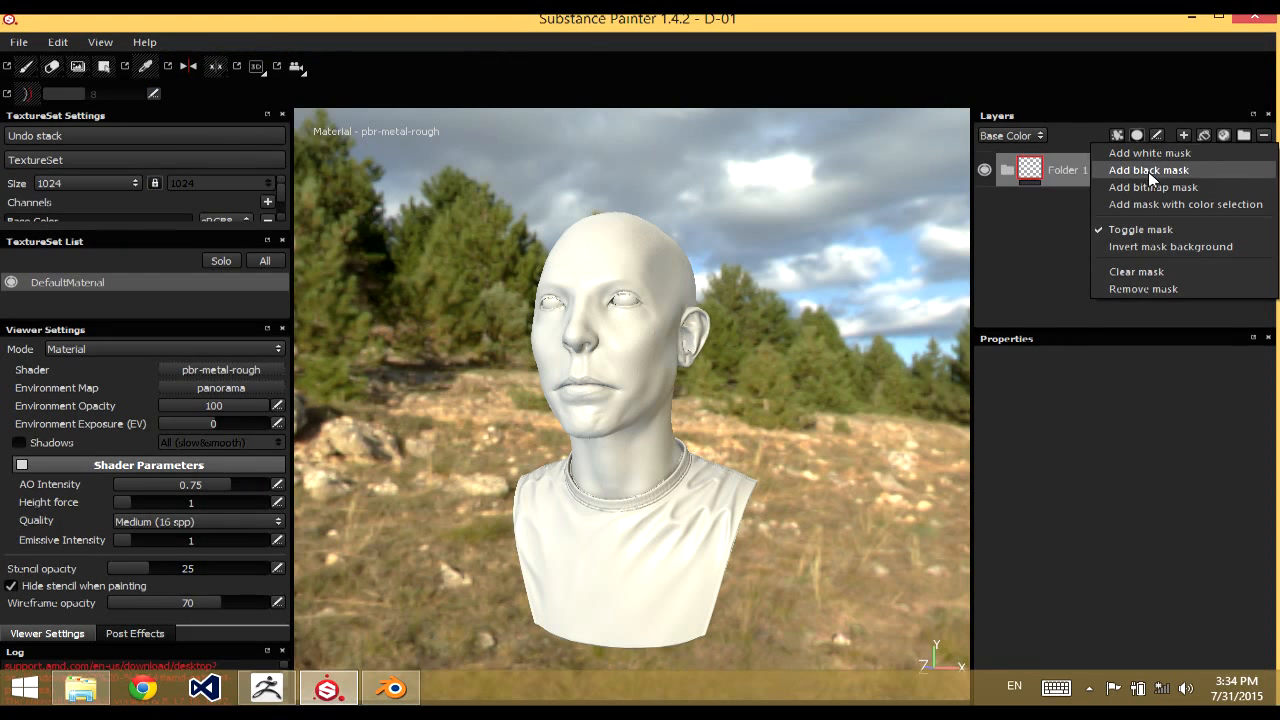
pyautogui.click(1145, 168)
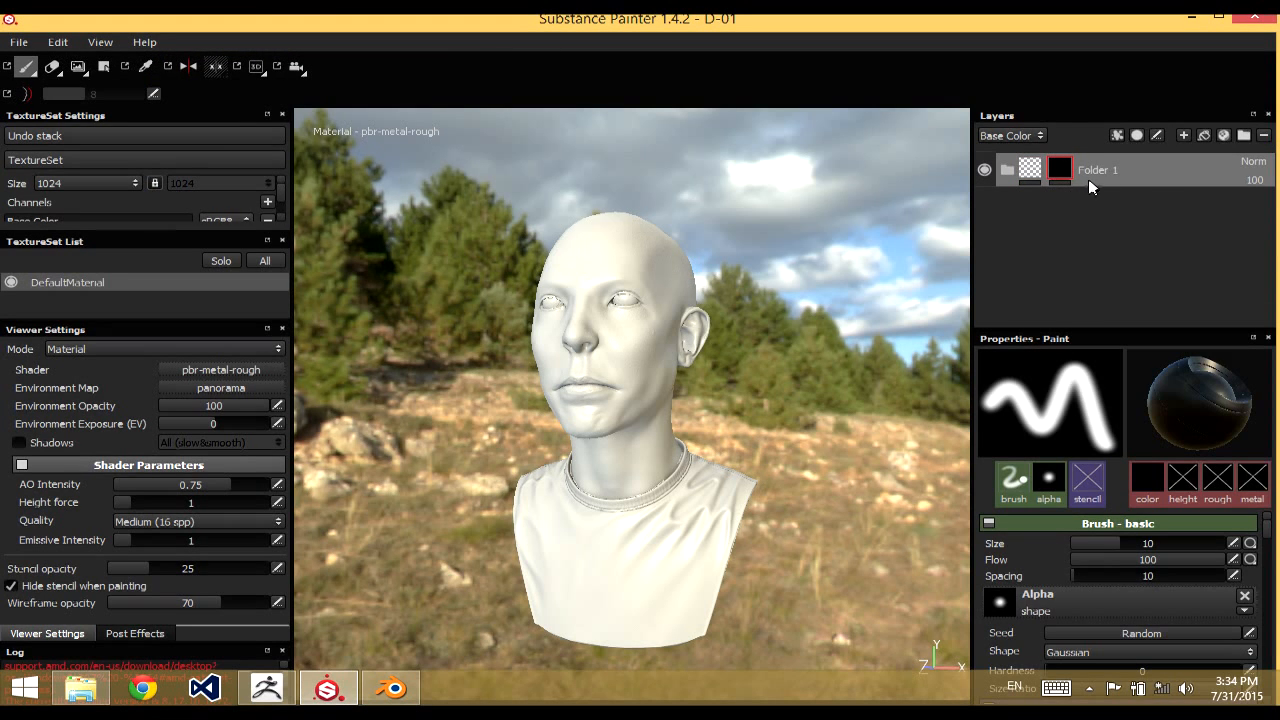
pyautogui.press('Delete')
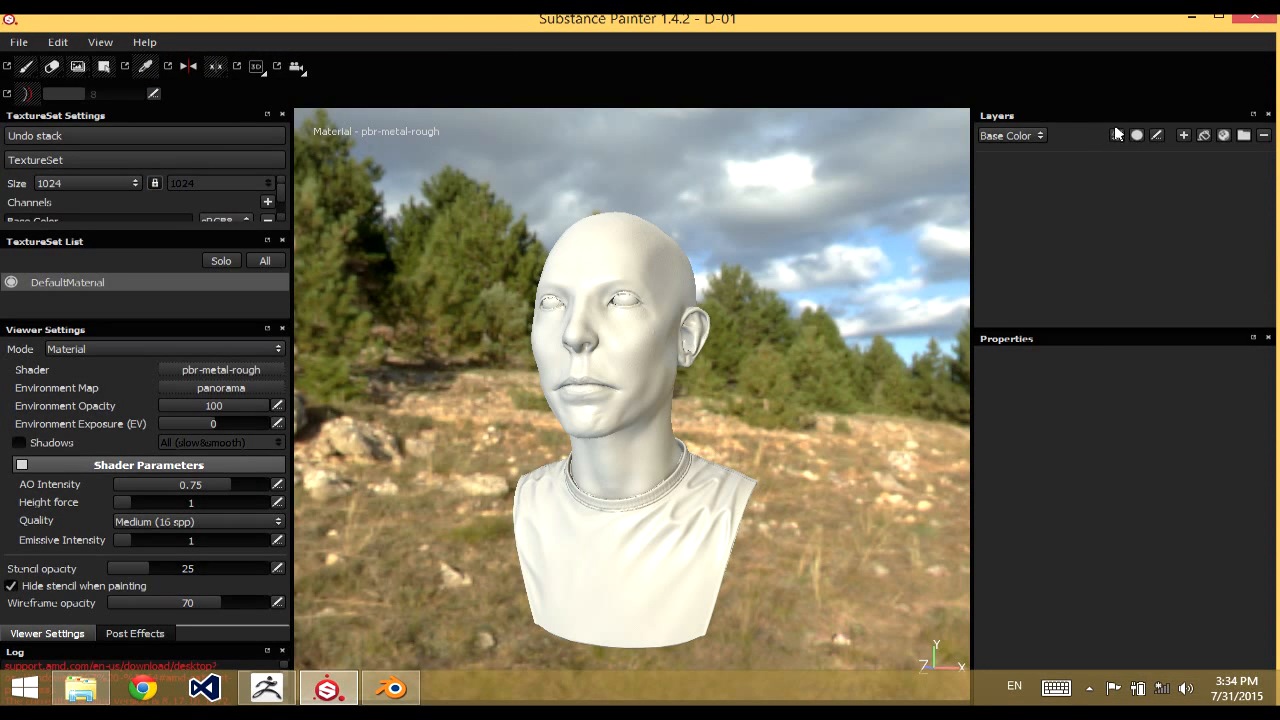
# Create a new folder and give it a mask with color selection
pyautogui.click(1244, 136)
pyautogui.rightClick(1038, 174)
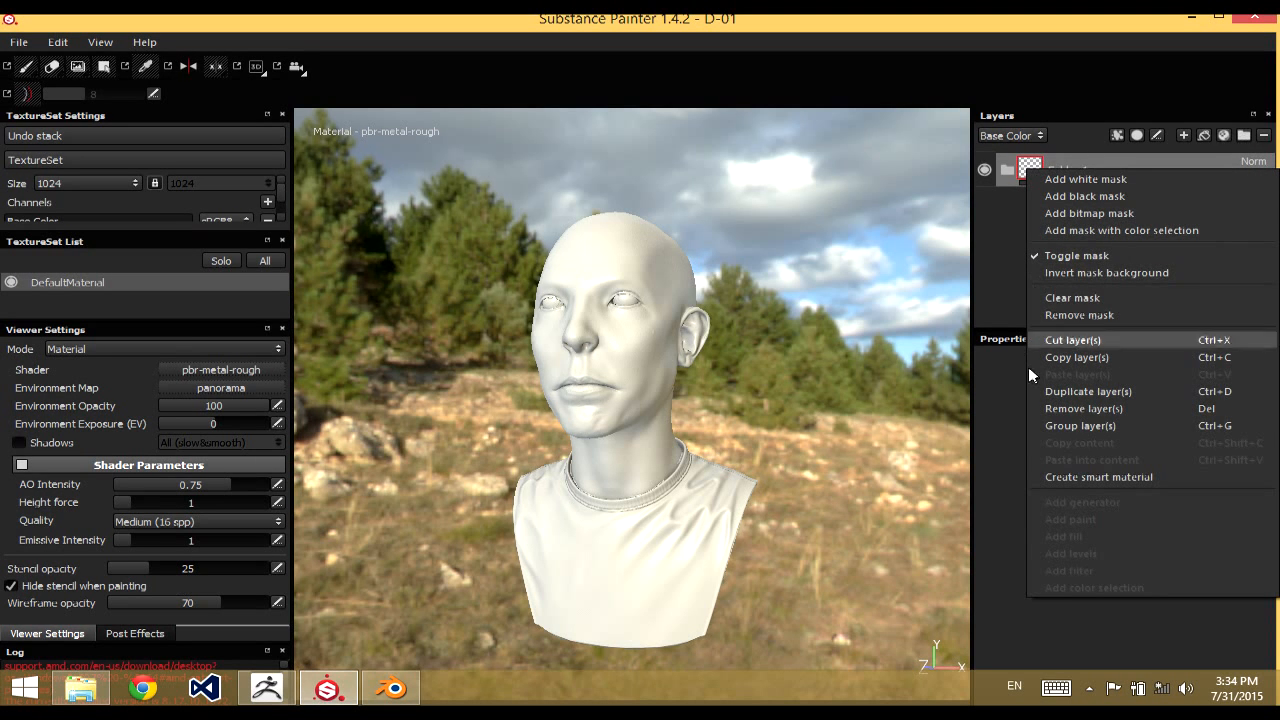
pyautogui.click(1135, 230)
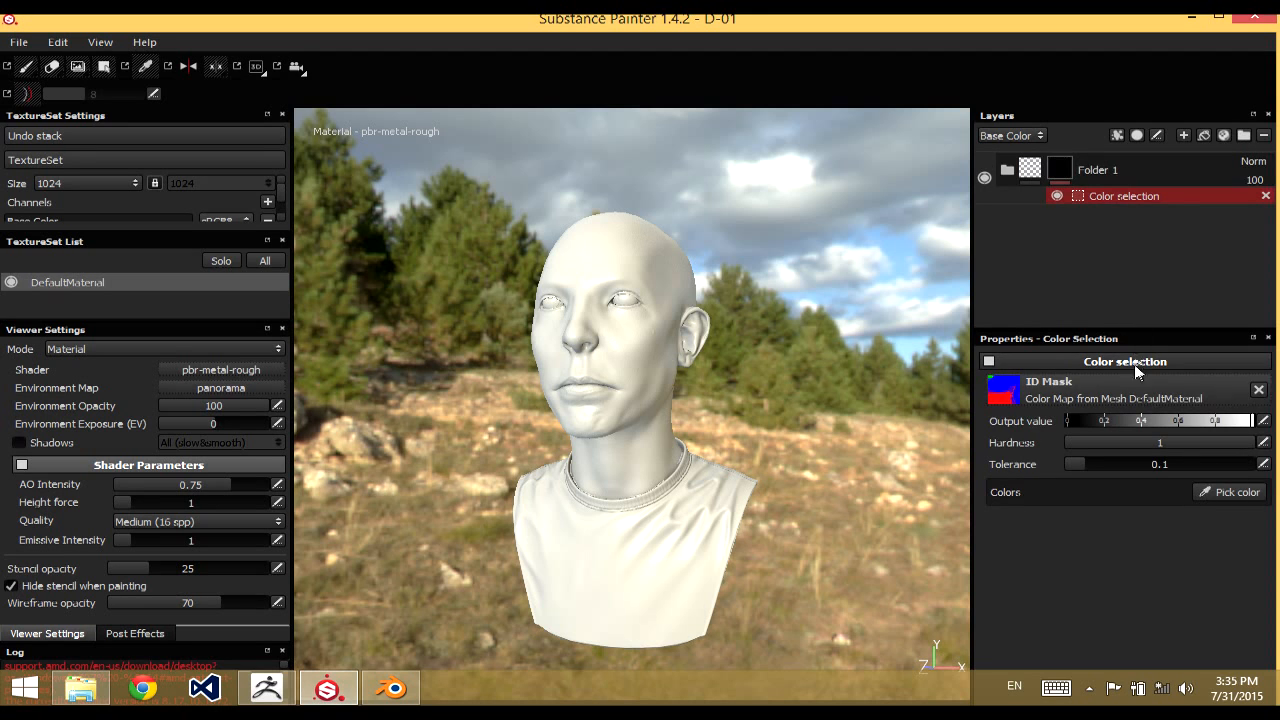
# Pick the head's blue ID color for the folder's color selection mask, keeping the mesh color map as ID mask
pyautogui.click(993, 396)
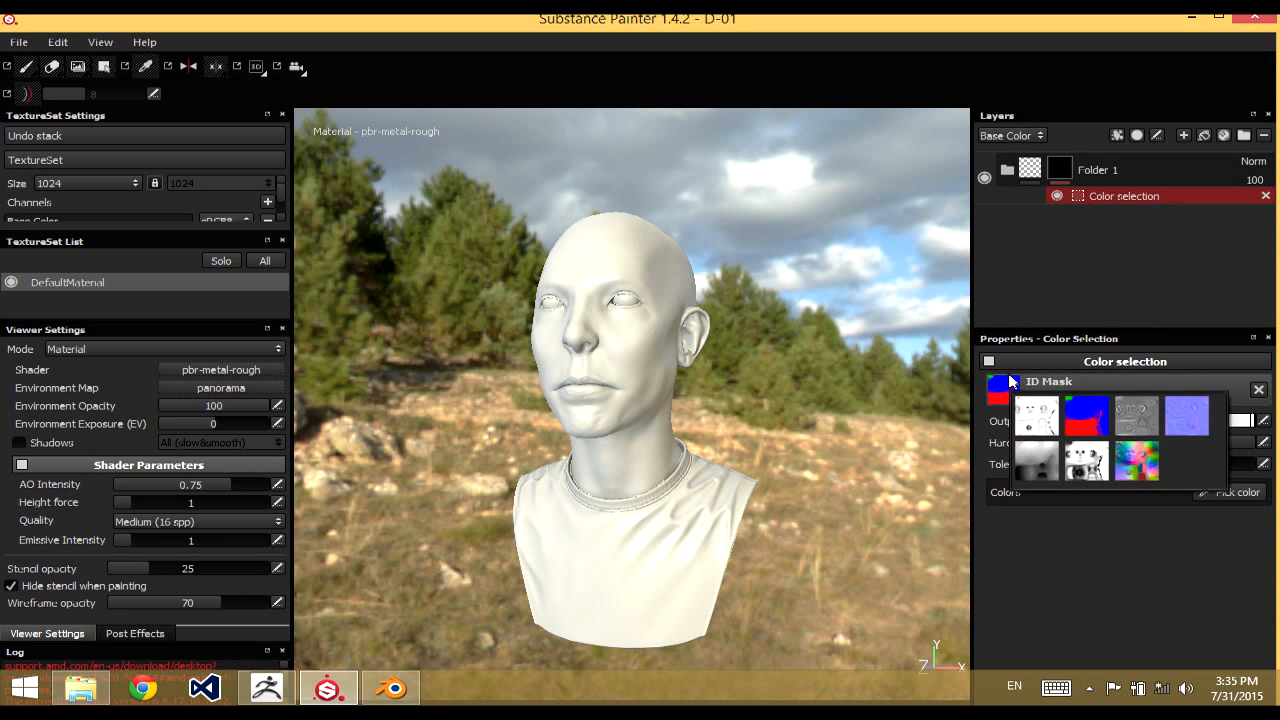
pyautogui.click(1044, 544)
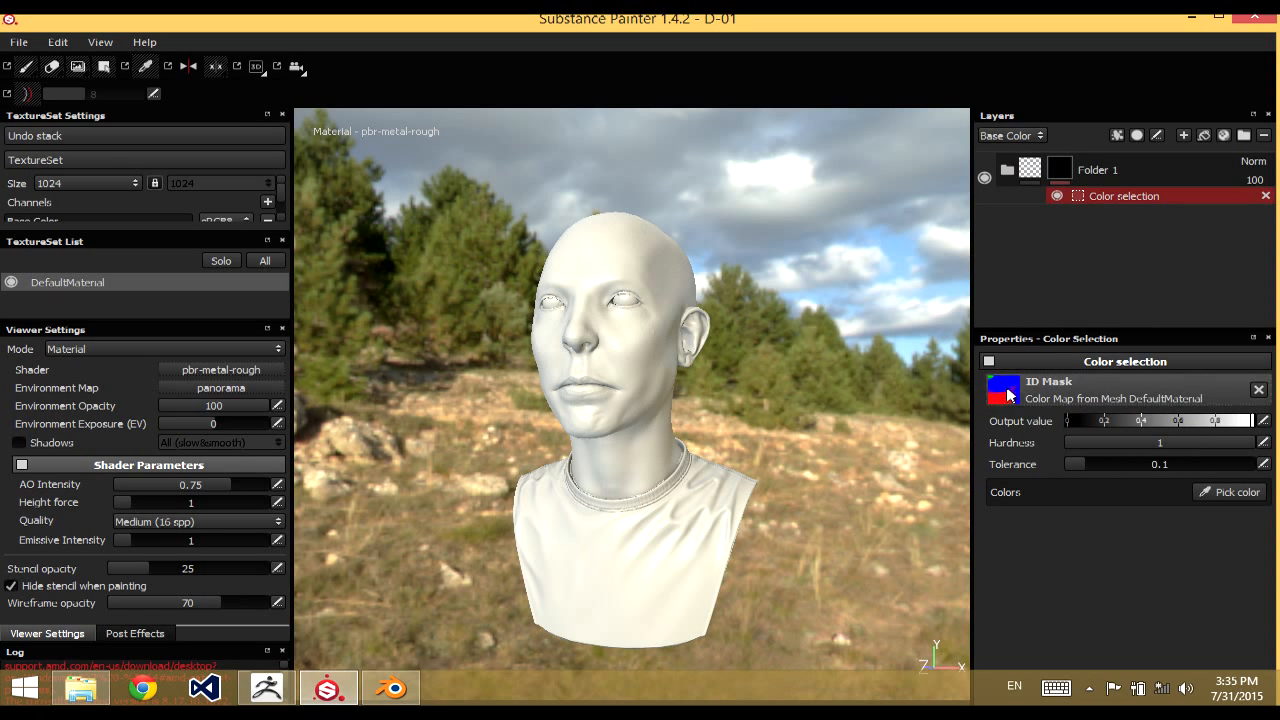
pyautogui.click(1238, 492)
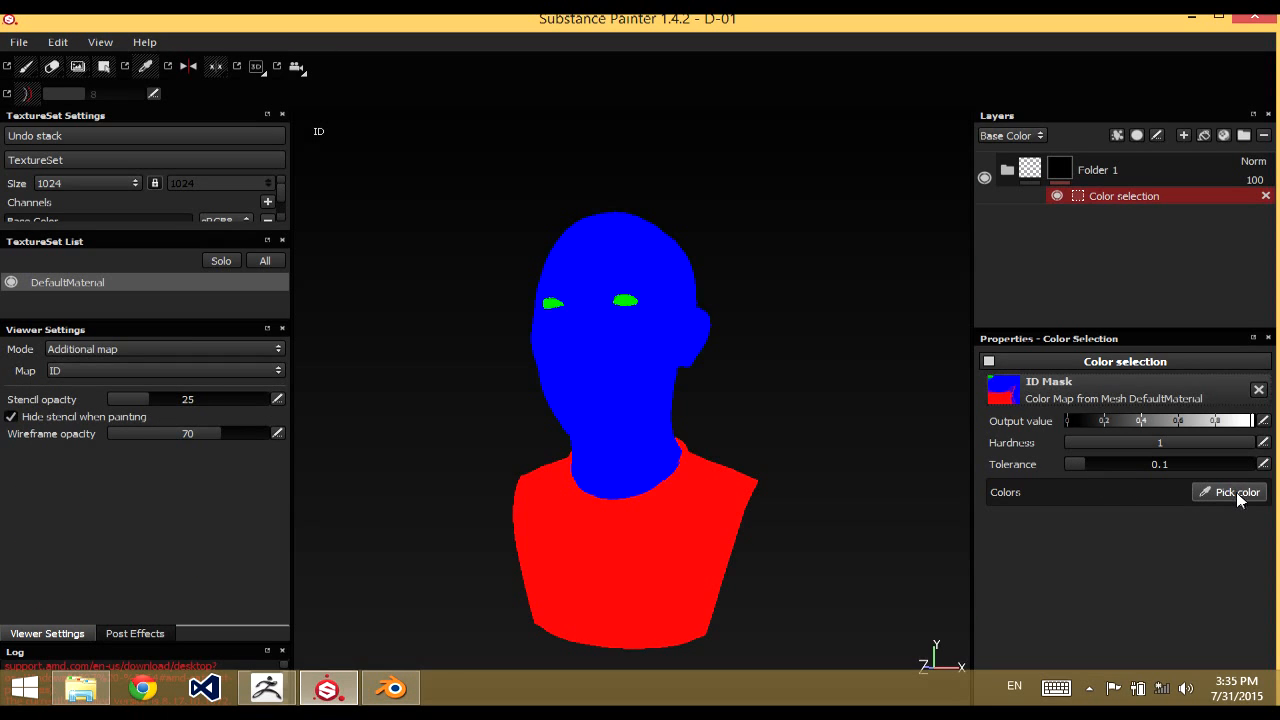
pyautogui.click(631, 350)
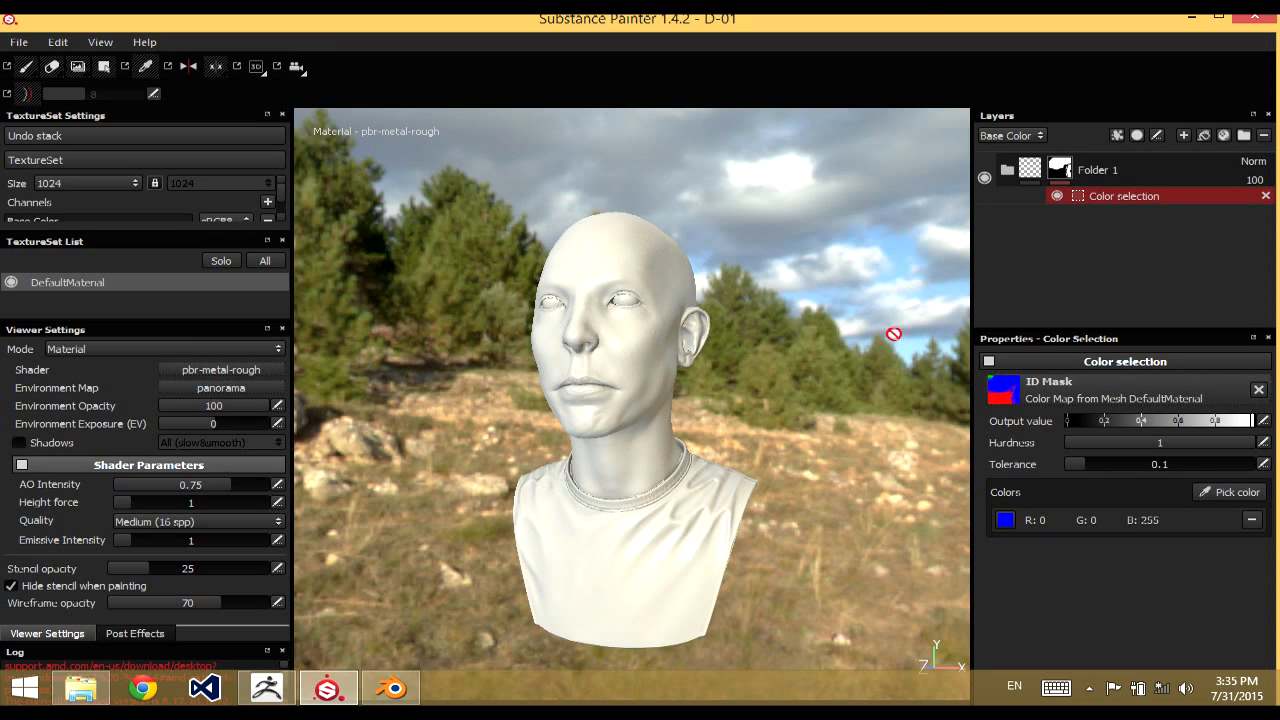
# Rename the masked folder as face
pyautogui.doubleClick(1107, 169)
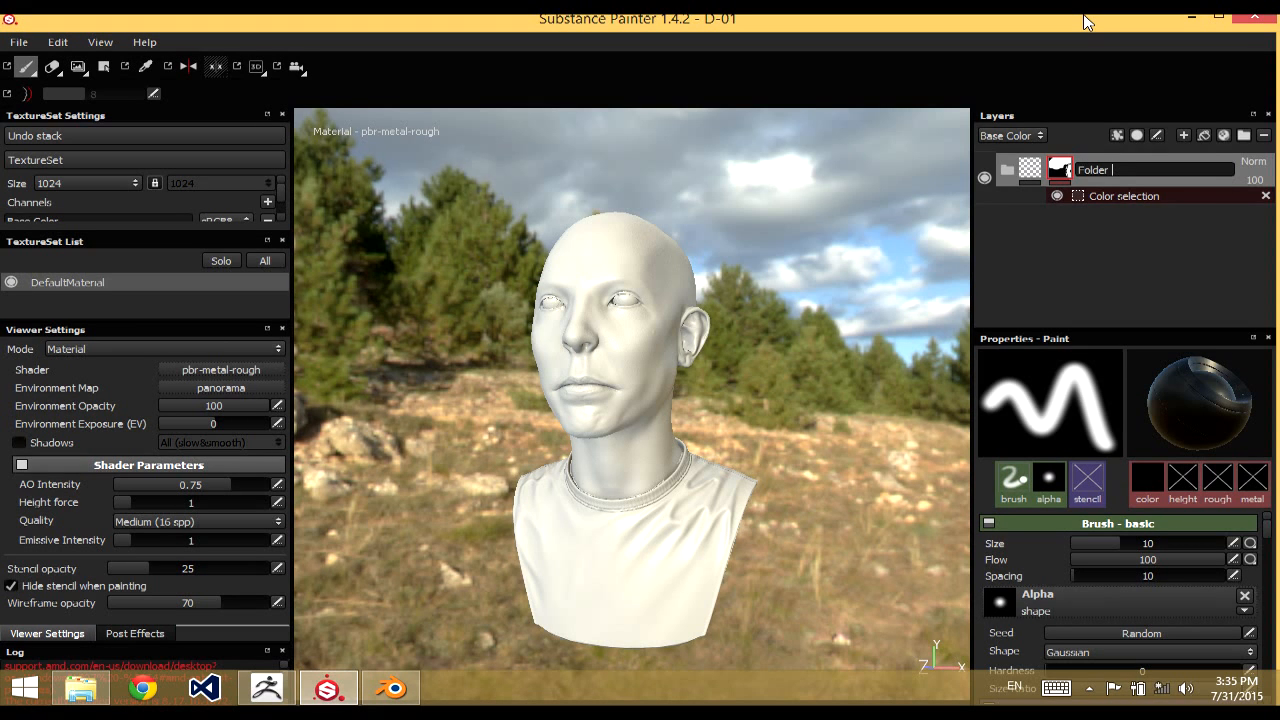
pyautogui.write('face')
pyautogui.press('Return')
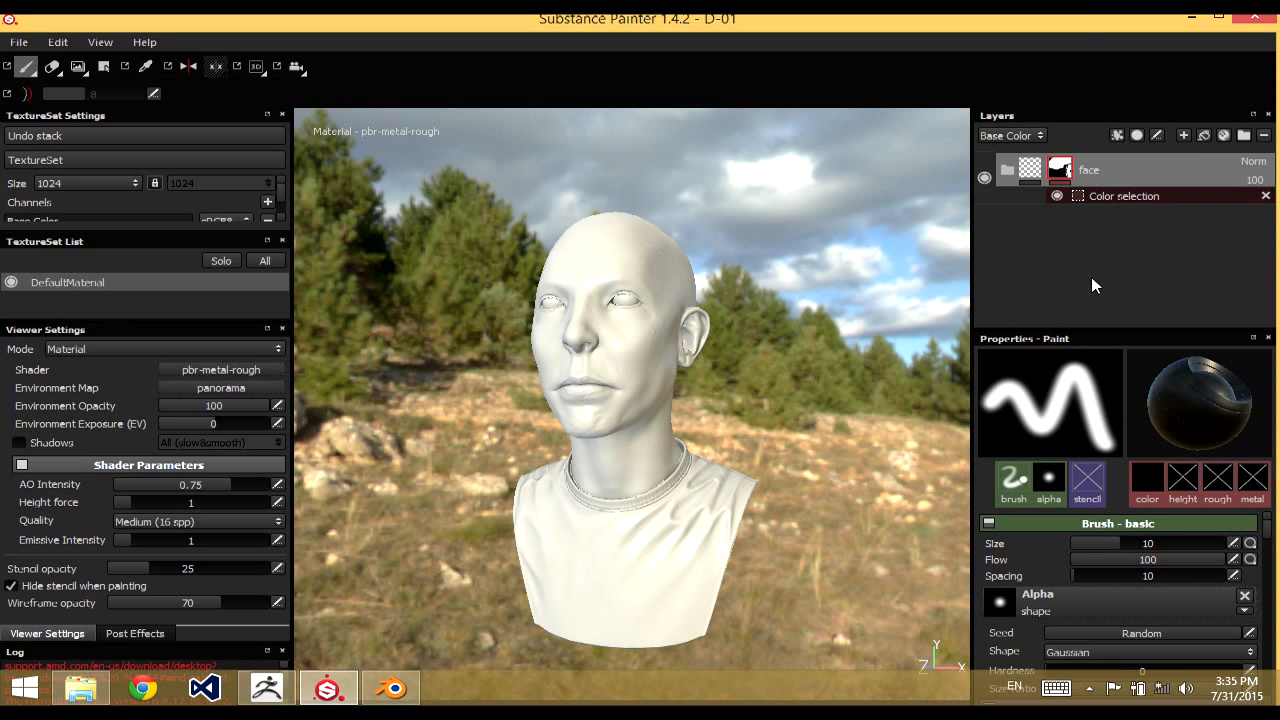
# Duplicate the face folder and rename the copy as shirt
pyautogui.hotkey('ctrl', 'd')
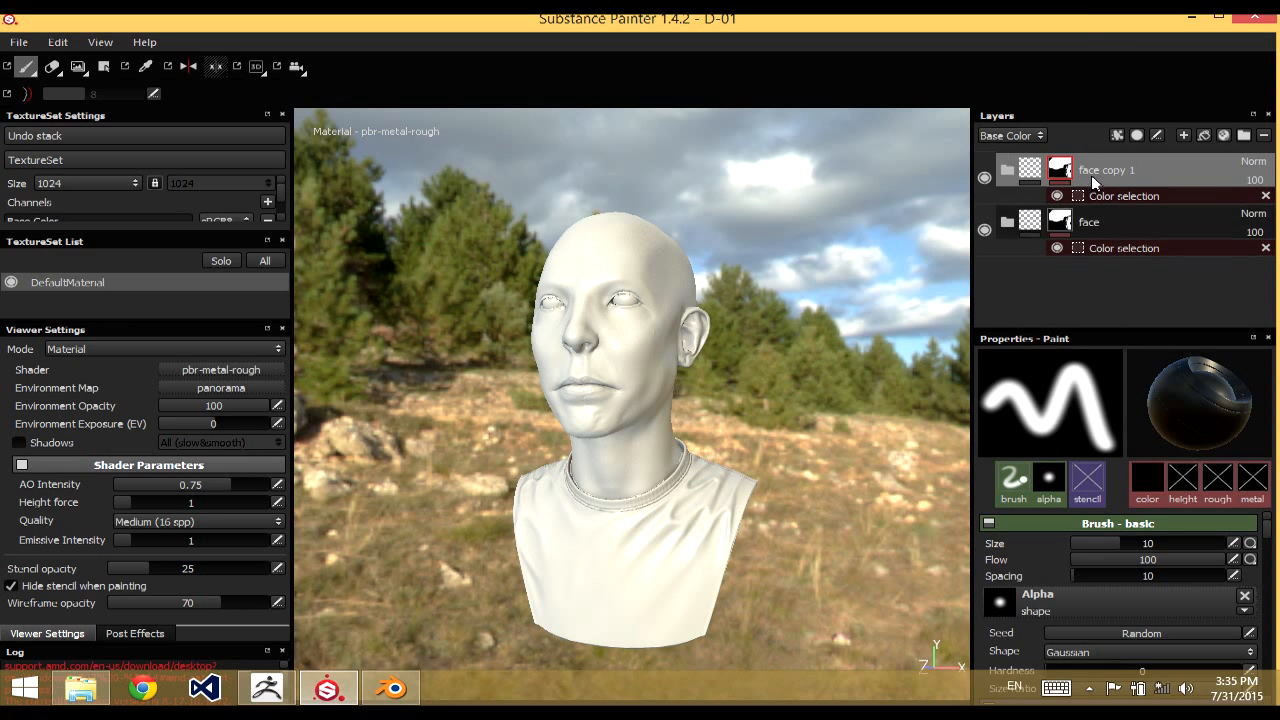
pyautogui.doubleClick(1091, 175)
pyautogui.hotkey('ctrl', 'a')
pyautogui.write('s')
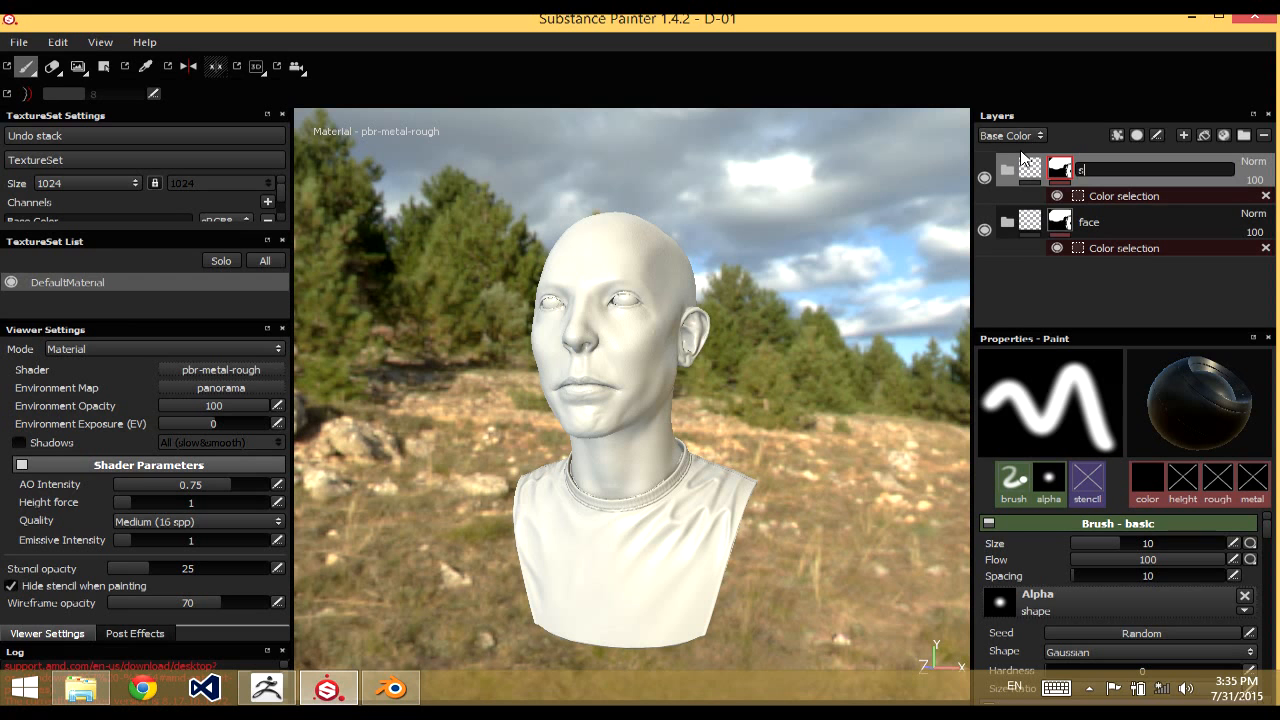
pyautogui.write('hirt')
pyautogui.press('Return')
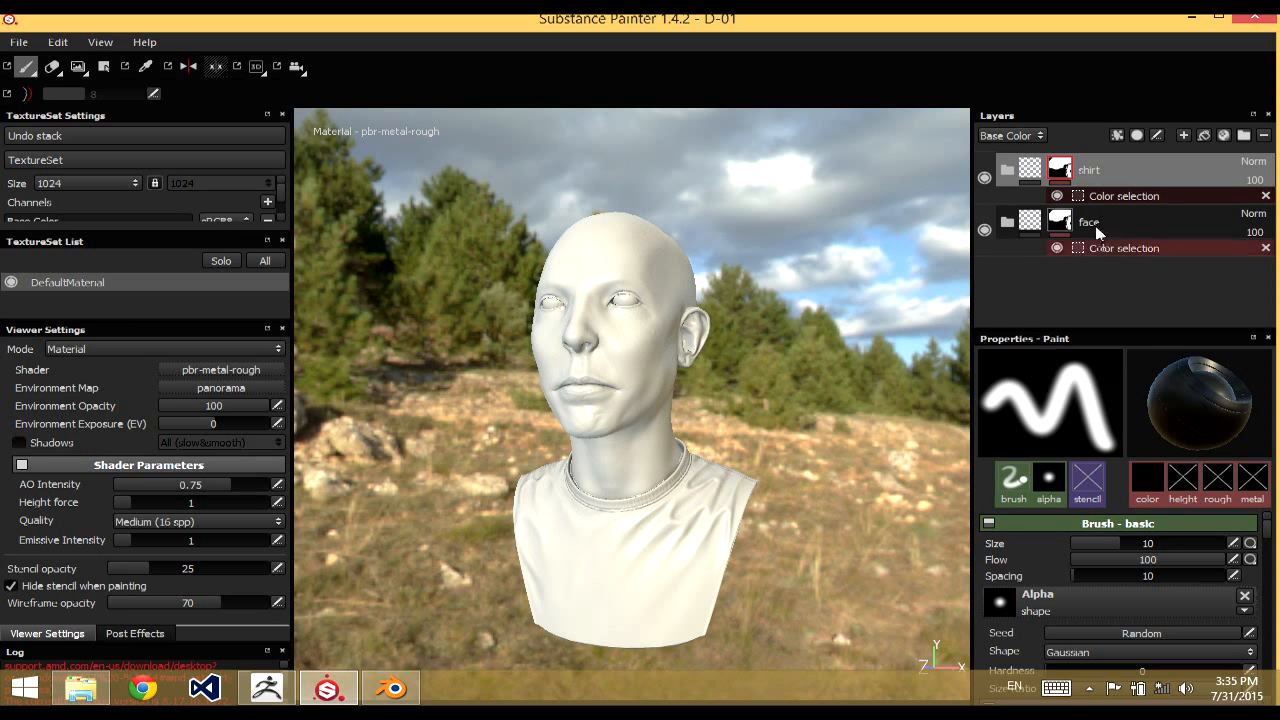
# Replace the blue color in the shirt folder's color selection with the shirt's red ID color
pyautogui.click(1124, 196)
pyautogui.click(1250, 520)
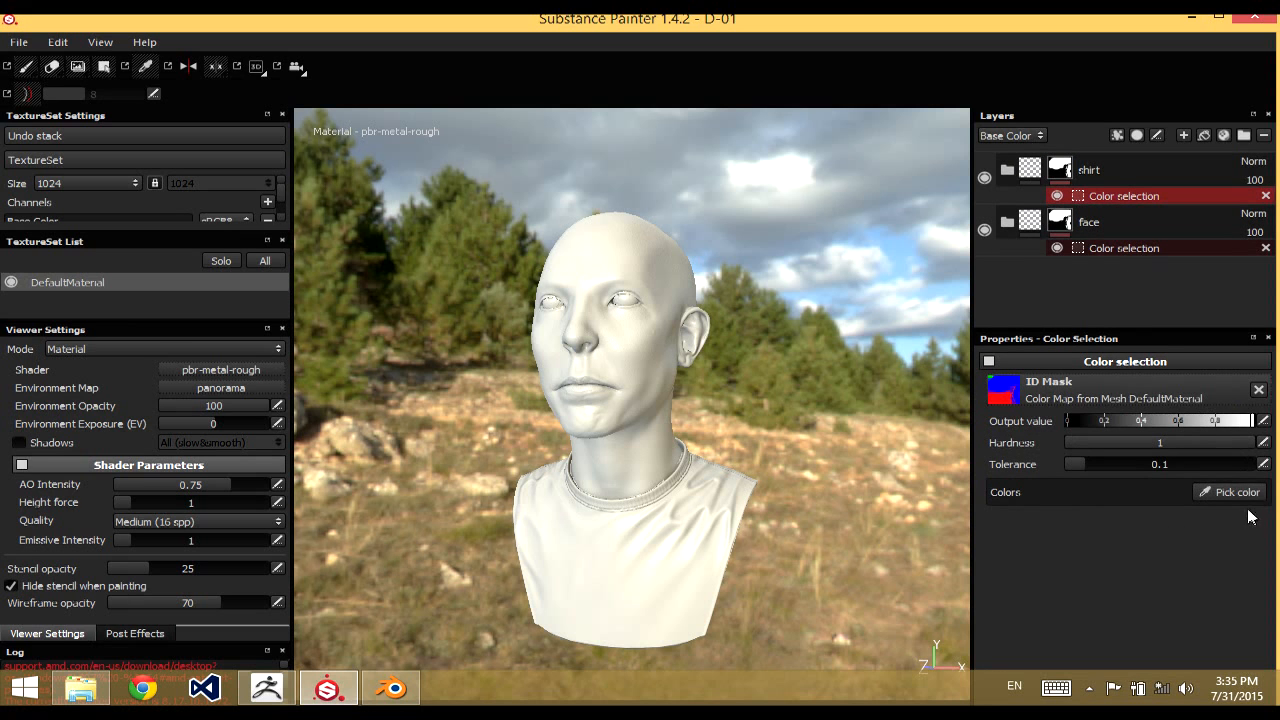
pyautogui.click(1230, 492)
pyautogui.click(720, 492)
# Add a fill layer above the shirt folder
pyautogui.click(1030, 170)
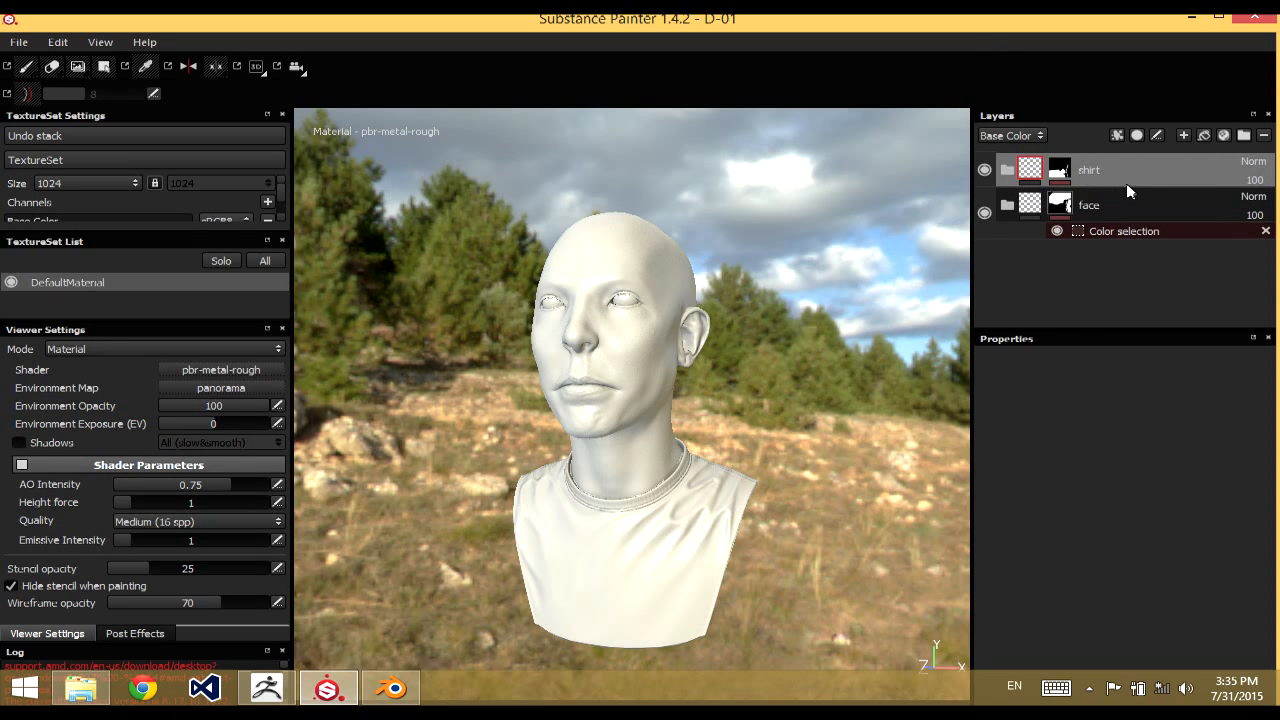
pyautogui.click(1203, 135)
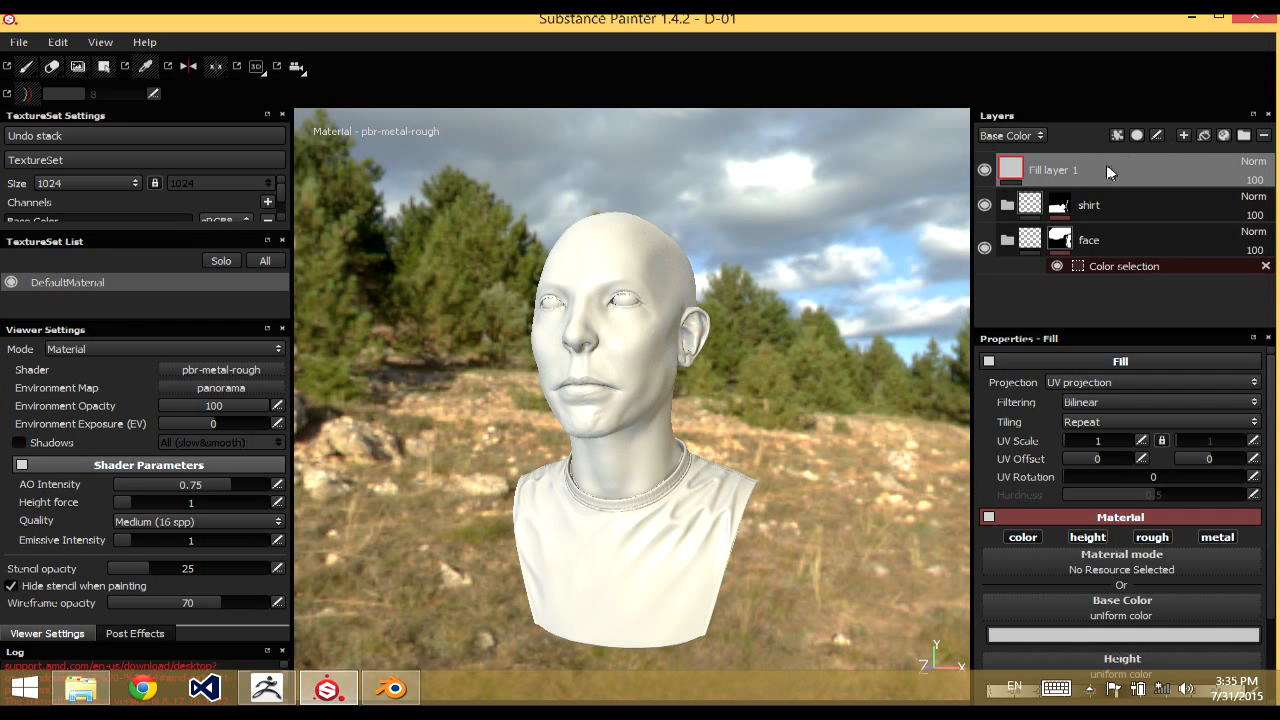
# Move the new fill layer into the shirt folder and set its base color to bright red
pyautogui.moveTo(1040, 195); pyautogui.dragTo(696, 248)
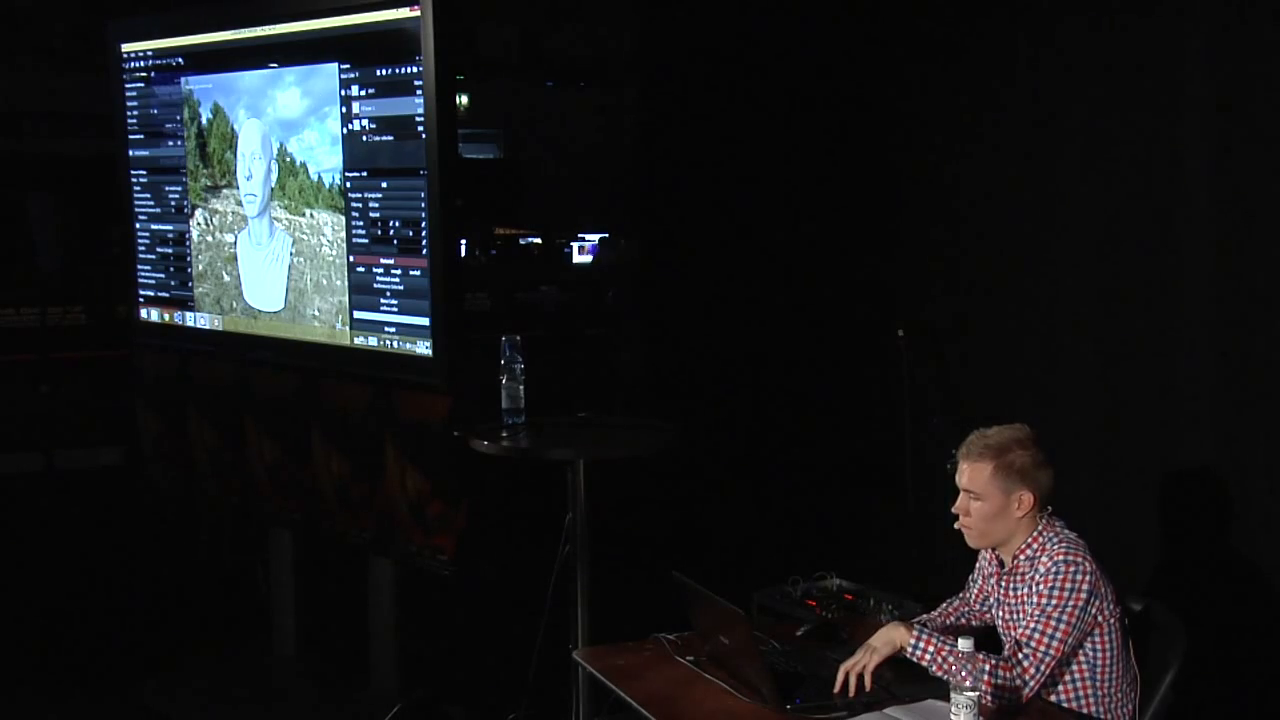
pyautogui.moveTo(265, 200)
pyautogui.keyDown('alt'); pyautogui.mouseDown()
pyautogui.moveTo(270, 230)
pyautogui.moveTo(300, 190)
pyautogui.moveTo(265, 208)
pyautogui.mouseUp(); pyautogui.keyUp('alt')
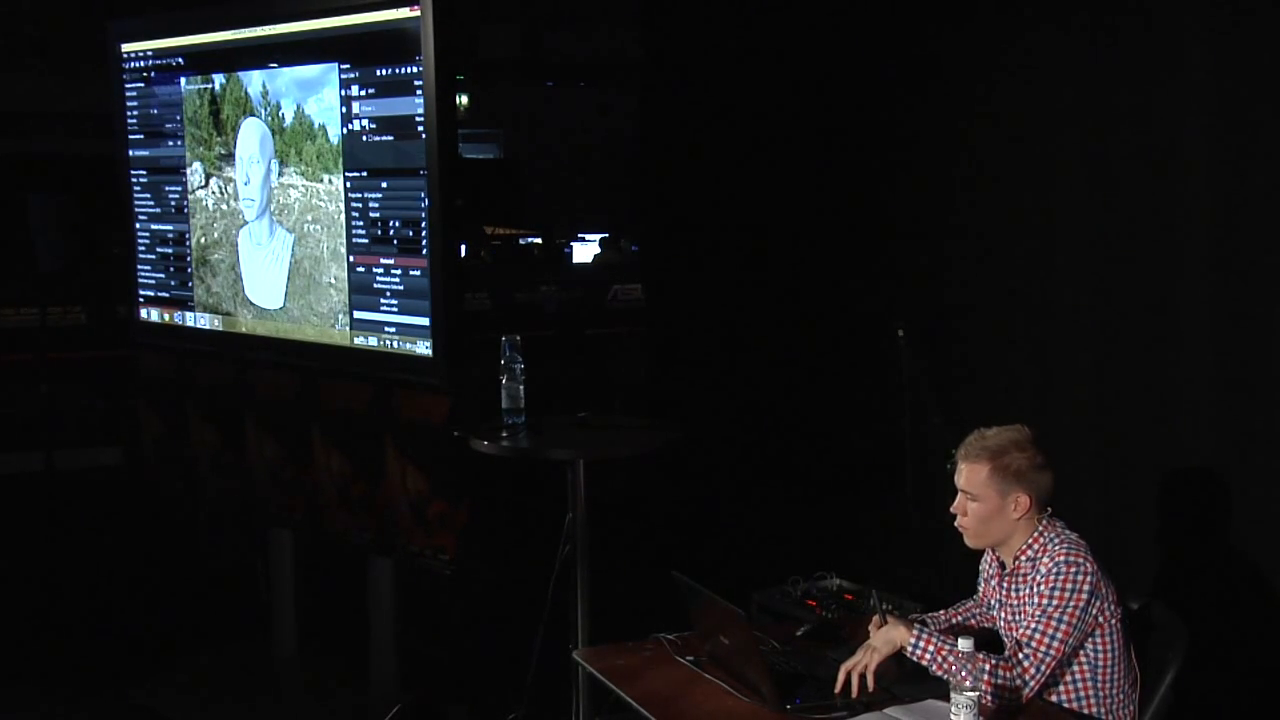
pyautogui.moveTo(426, 212); pyautogui.dragTo(427, 246)
pyautogui.click(389, 272)
pyautogui.click(357, 257)
pyautogui.click(407, 220)
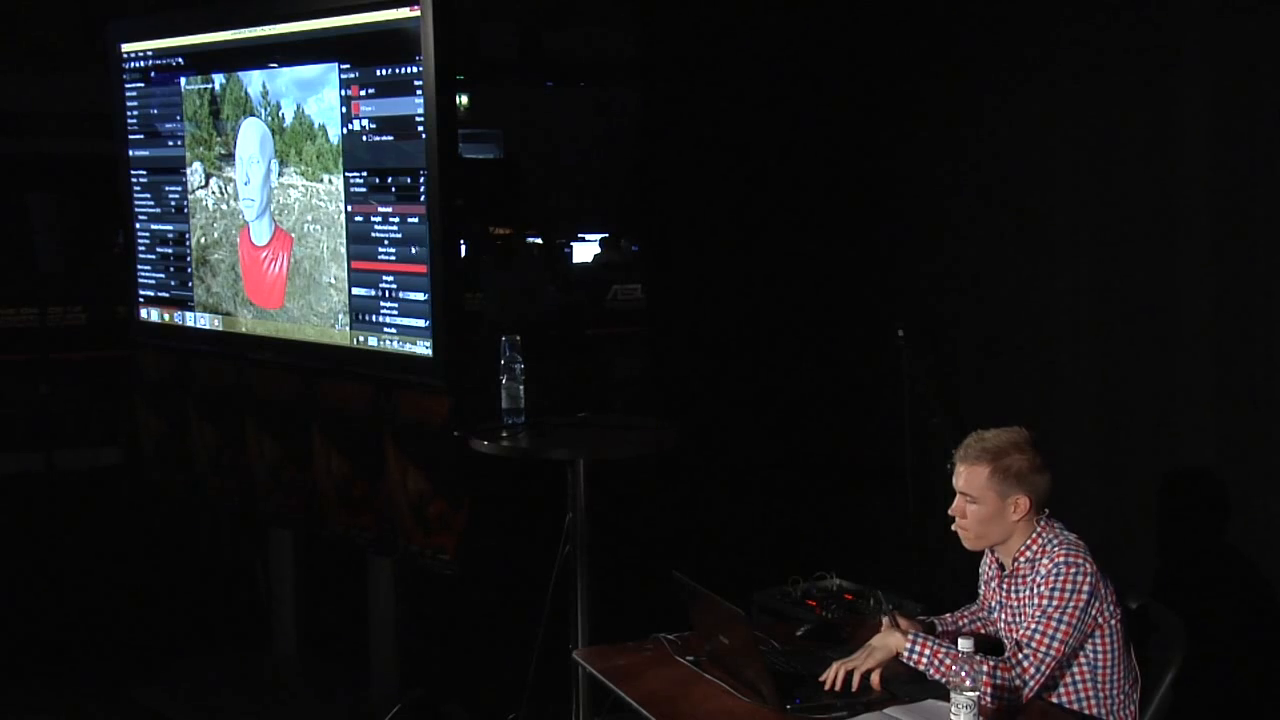
pyautogui.moveTo(380, 319)
pyautogui.mouseDown()
pyautogui.moveTo(369, 319)
pyautogui.moveTo(407, 320)
pyautogui.moveTo(387, 320)
pyautogui.mouseUp()
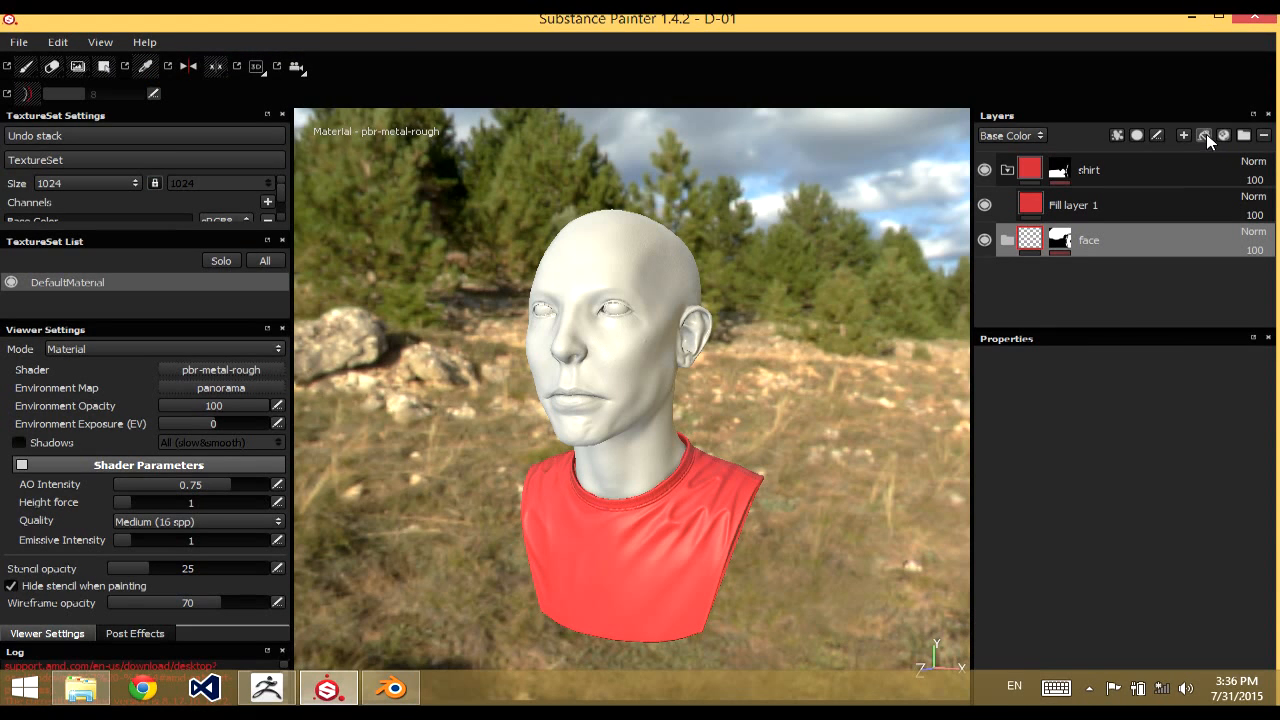
# Add a fill layer inside the face folder and set its base color to a light tan skin tone
pyautogui.click(1204, 135)
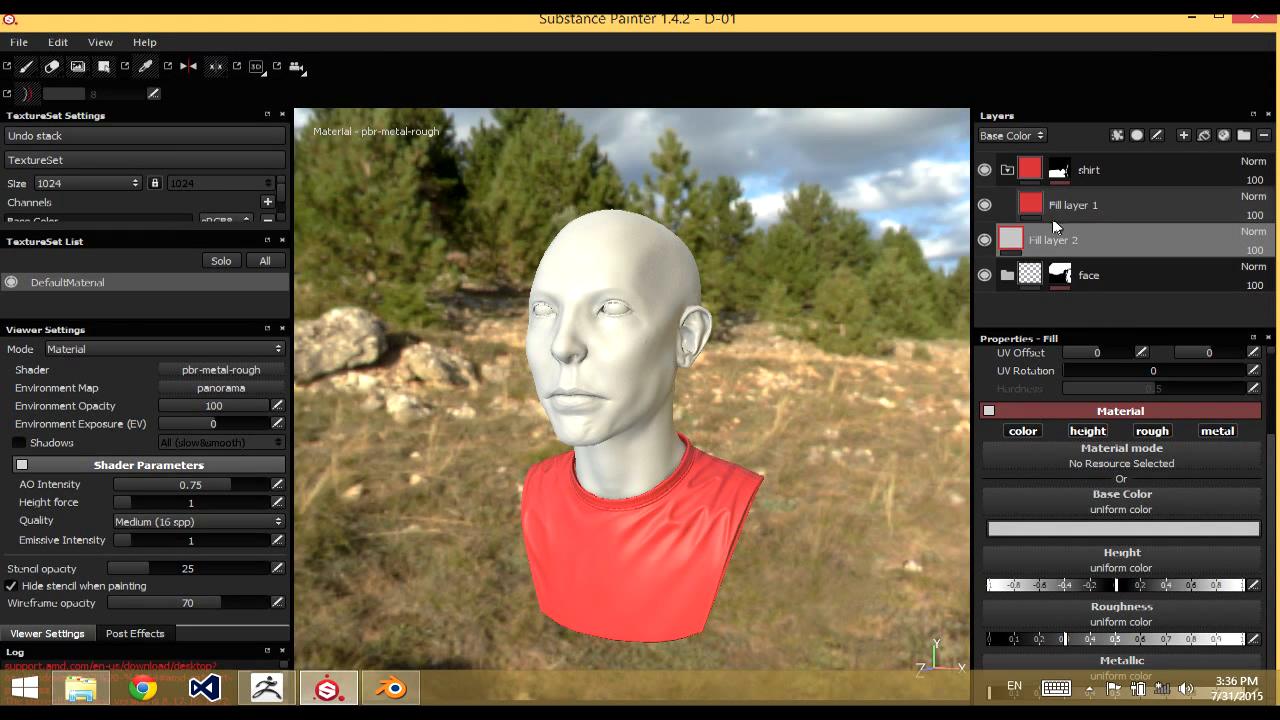
pyautogui.moveTo(1032, 272)
pyautogui.mouseDown()
pyautogui.moveTo(1043, 288)
pyautogui.moveTo(1037, 276)
pyautogui.mouseUp()
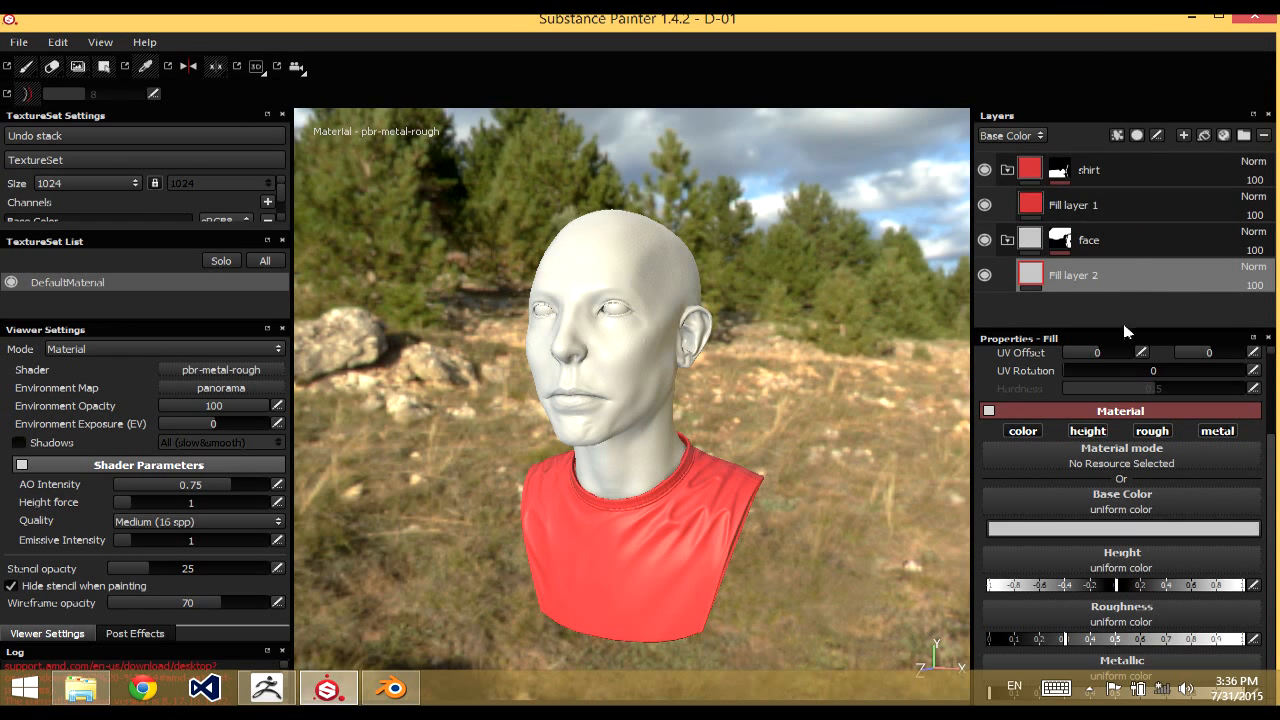
pyautogui.click(1063, 527)
pyautogui.click(985, 497)
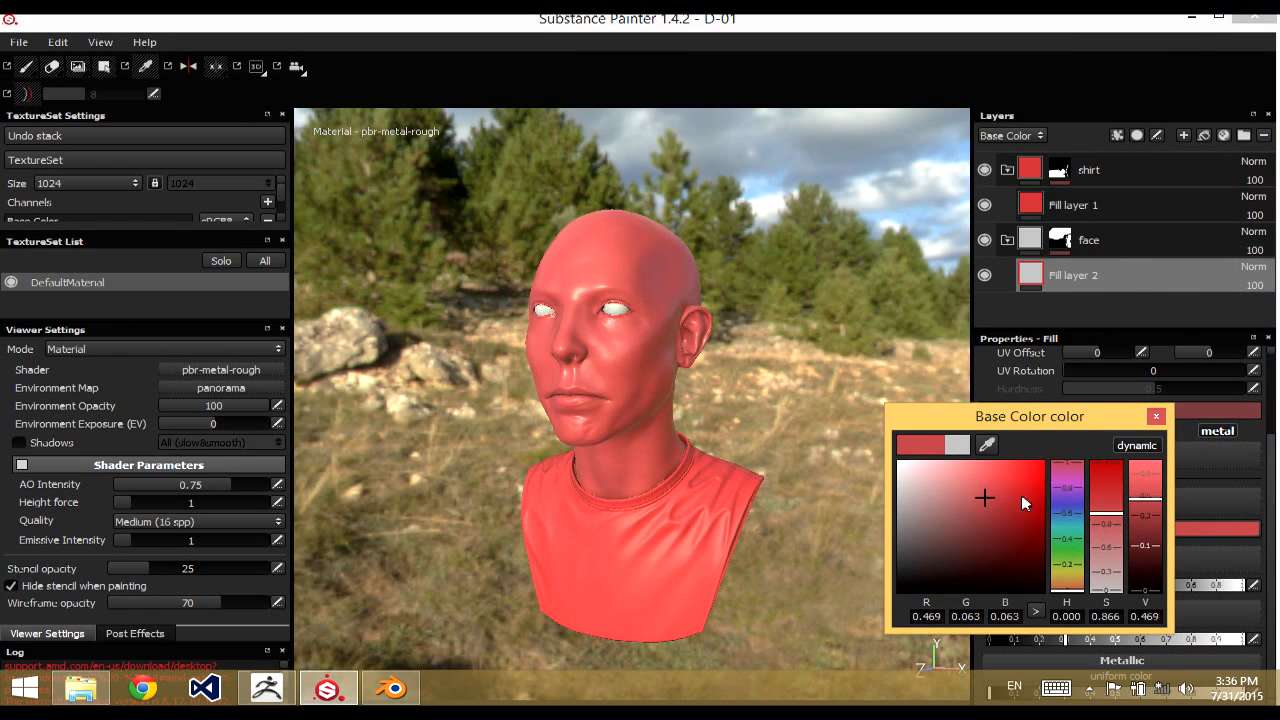
pyautogui.click(1066, 577)
pyautogui.click(972, 513)
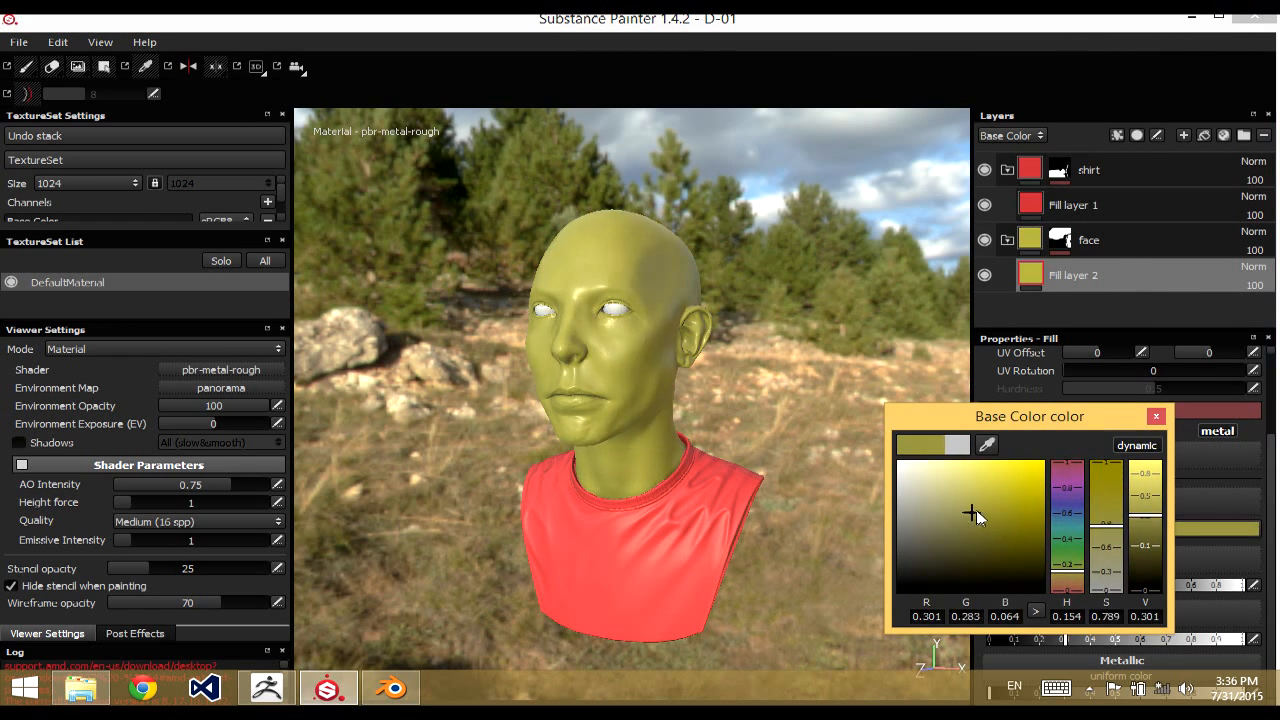
pyautogui.moveTo(974, 511); pyautogui.dragTo(958, 487)
pyautogui.moveTo(1067, 557); pyautogui.dragTo(1067, 590)
pyautogui.click(1156, 417)
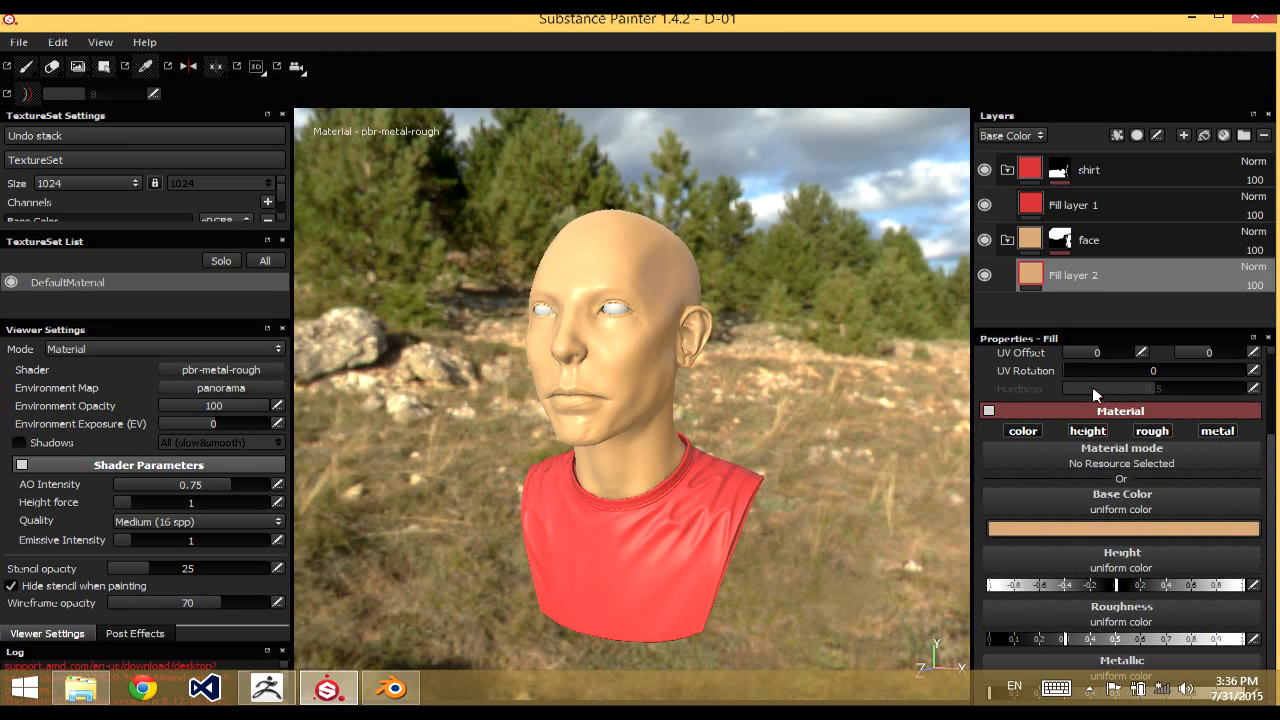
# Add another fill layer above the skin fill in the face folder and give it a black mask
pyautogui.keyDown('alt'); pyautogui.moveTo(823, 359); pyautogui.dragTo(836, 387); pyautogui.keyUp('alt')
pyautogui.keyDown('alt'); pyautogui.moveTo(823, 339); pyautogui.dragTo(820, 325, button='right'); pyautogui.keyUp('alt')
pyautogui.moveTo(820, 325)
pyautogui.keyDown('alt'); pyautogui.mouseDown()
pyautogui.moveTo(794, 360)
pyautogui.moveTo(803, 340)
pyautogui.mouseUp(); pyautogui.keyUp('alt')
pyautogui.keyDown('alt'); pyautogui.moveTo(803, 340); pyautogui.dragTo(805, 317, button='right'); pyautogui.keyUp('alt')
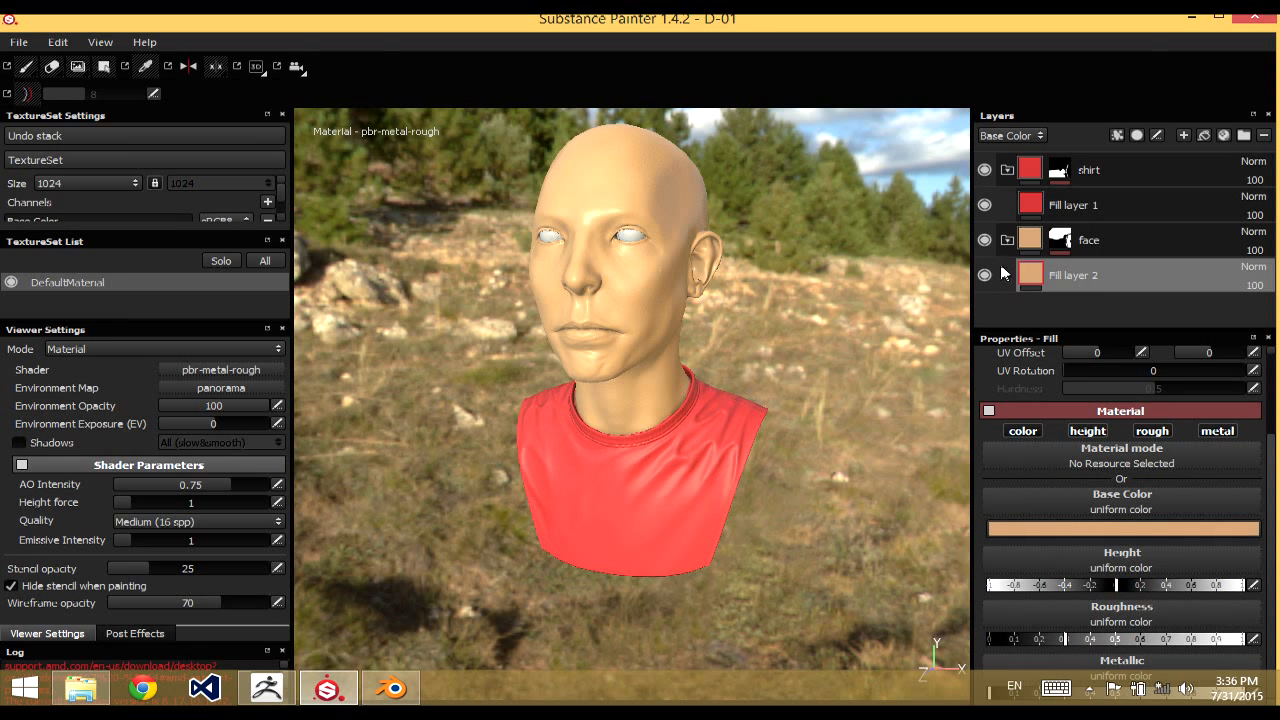
pyautogui.moveTo(719, 372)
pyautogui.keyDown('alt'); pyautogui.mouseDown()
pyautogui.moveTo(749, 371)
pyautogui.moveTo(723, 362)
pyautogui.mouseUp(); pyautogui.keyUp('alt')
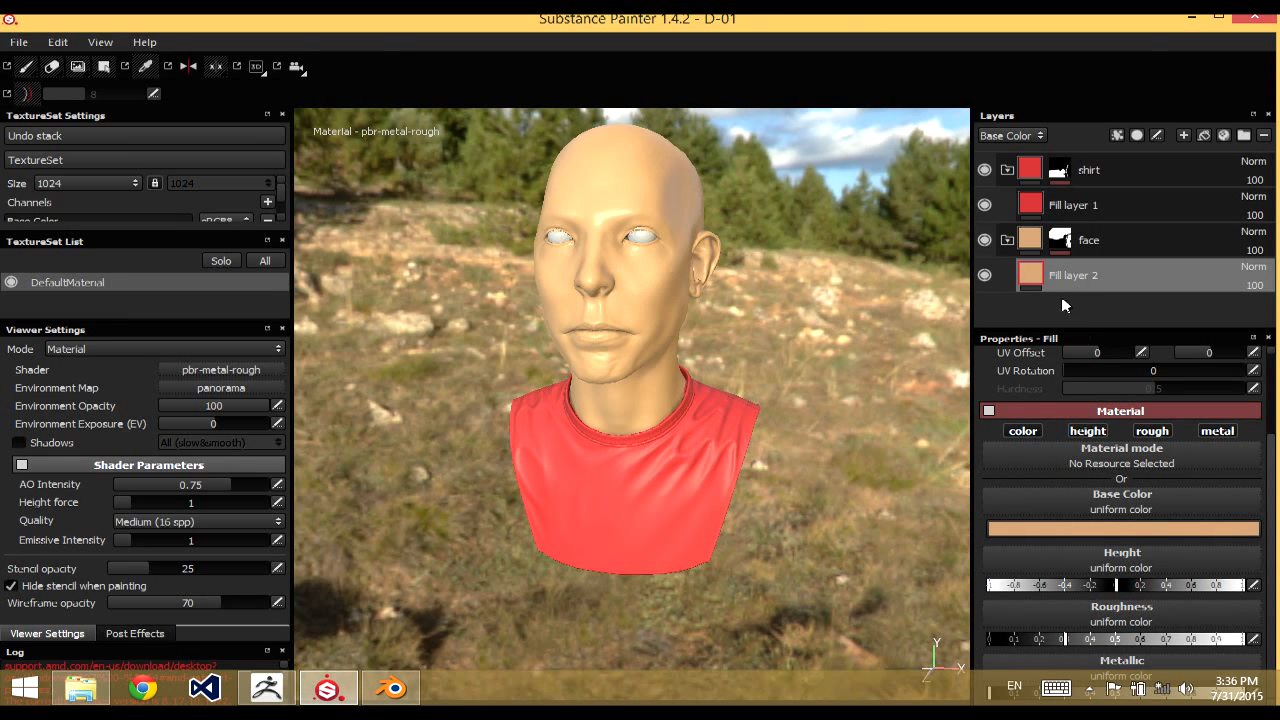
pyautogui.keyDown('alt'); pyautogui.moveTo(792, 335); pyautogui.dragTo(840, 330); pyautogui.keyUp('alt')
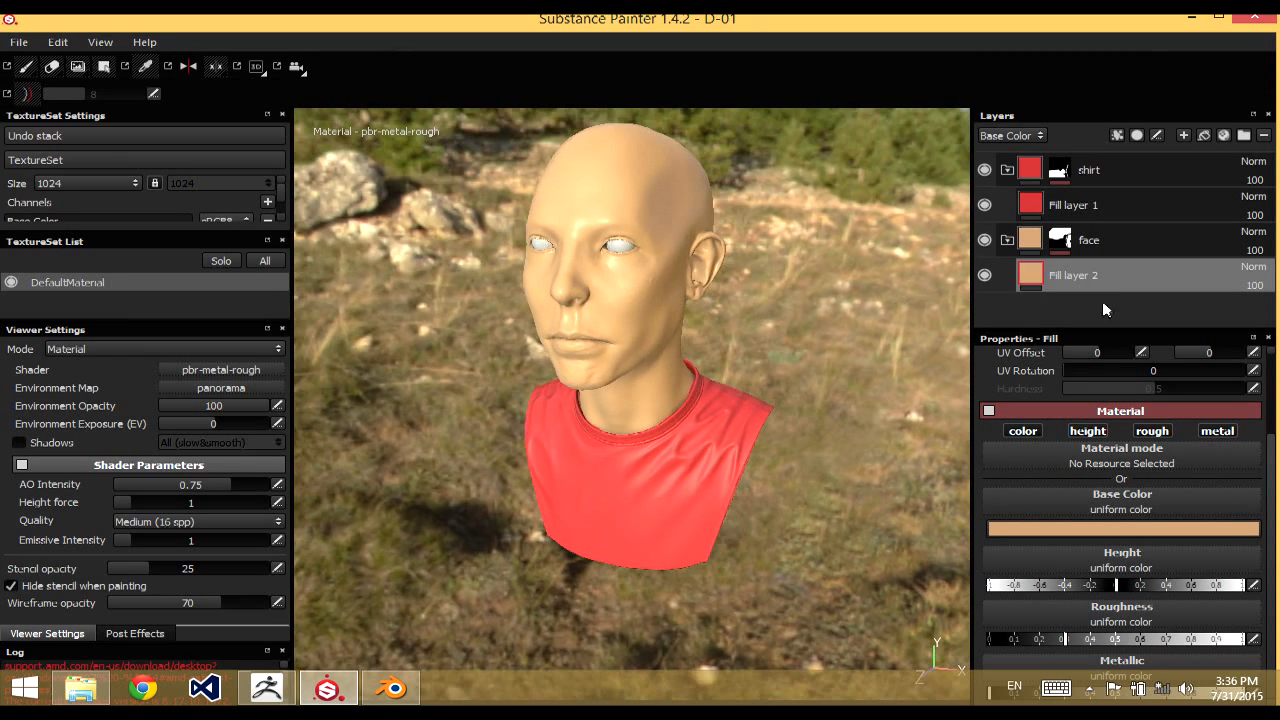
pyautogui.click(1184, 138)
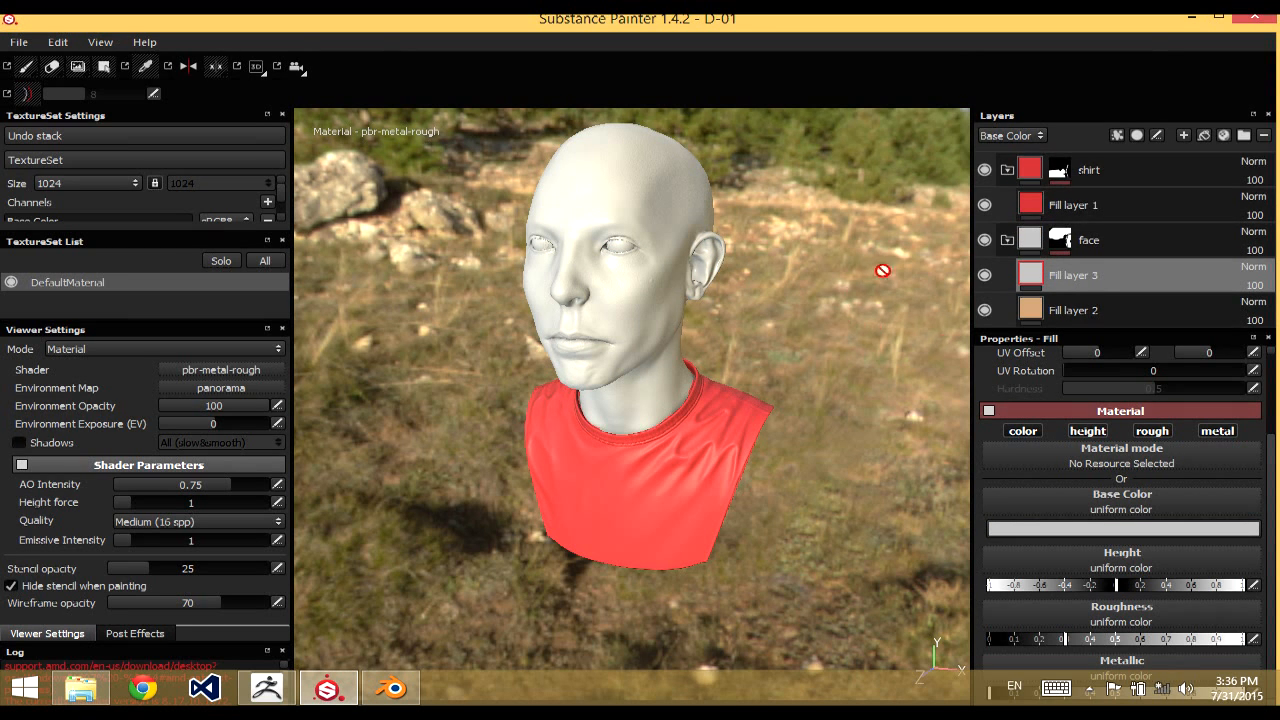
pyautogui.click(1137, 135)
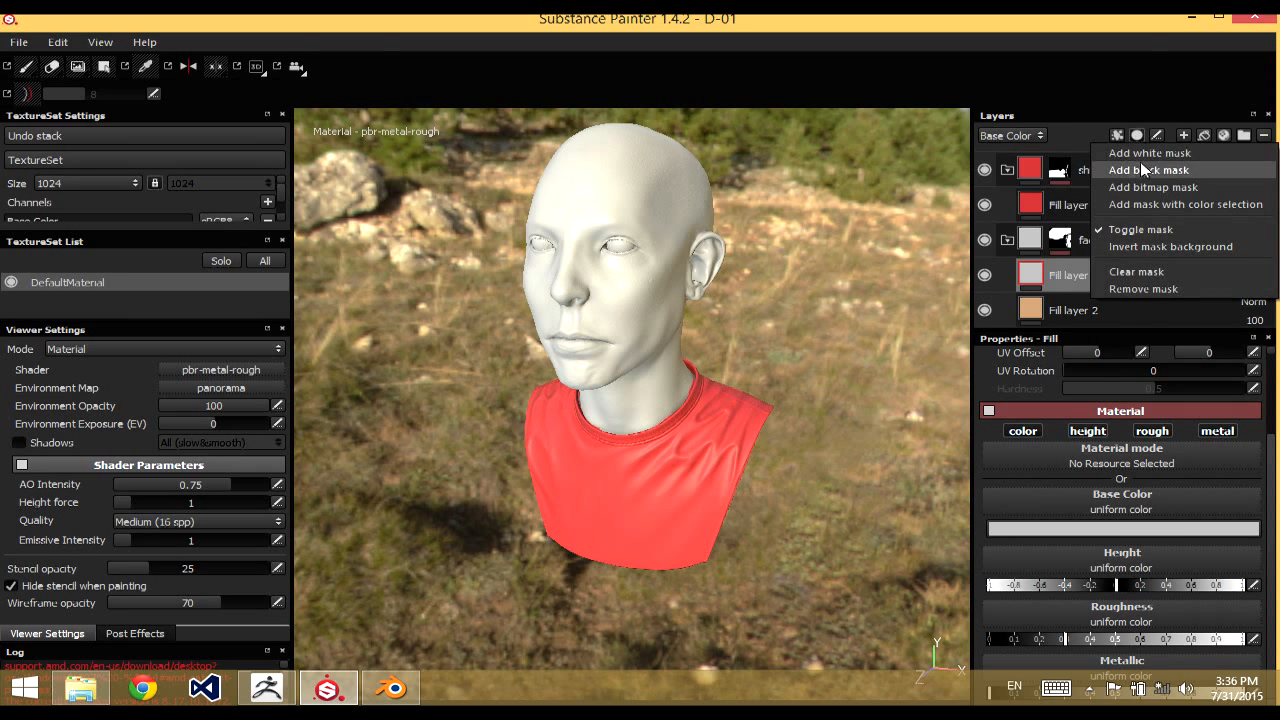
pyautogui.click(1146, 170)
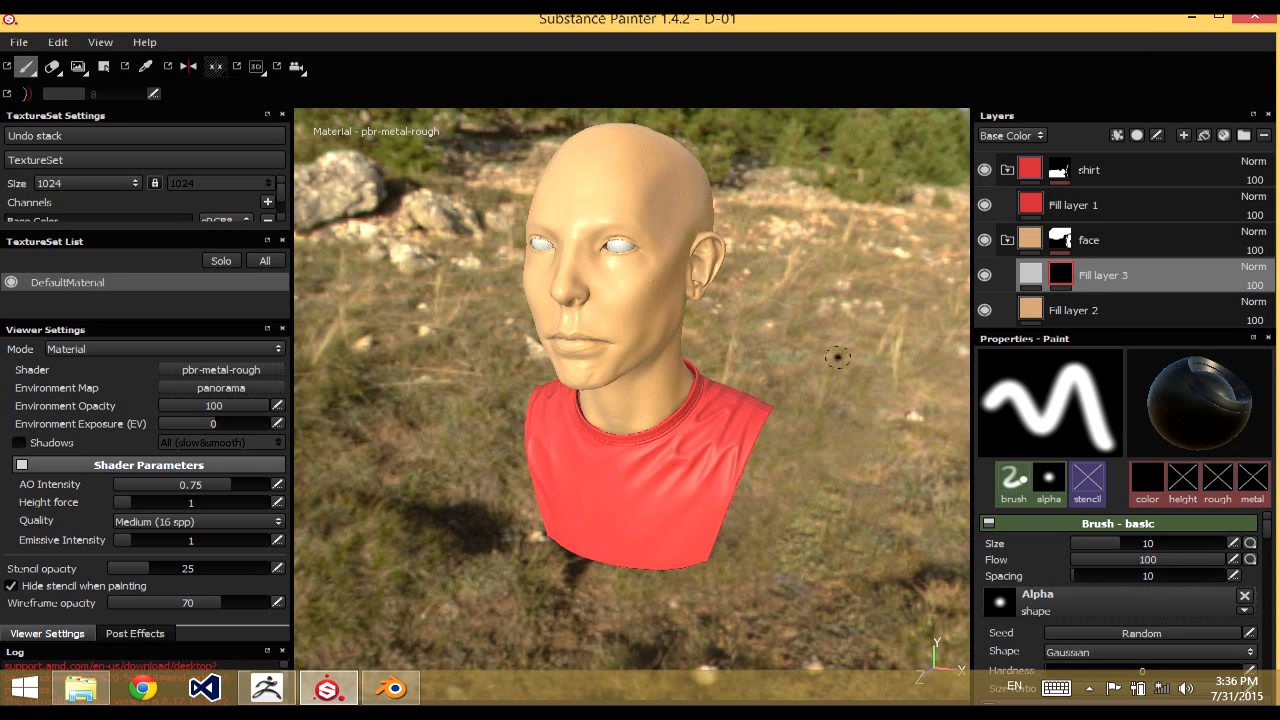
# Replace the new fill layer's mask with a bitmap mask using the baked thickness map
pyautogui.moveTo(838, 357)
pyautogui.keyDown('alt'); pyautogui.mouseDown()
pyautogui.moveTo(862, 384)
pyautogui.moveTo(875, 330)
pyautogui.mouseUp(); pyautogui.keyUp('alt')
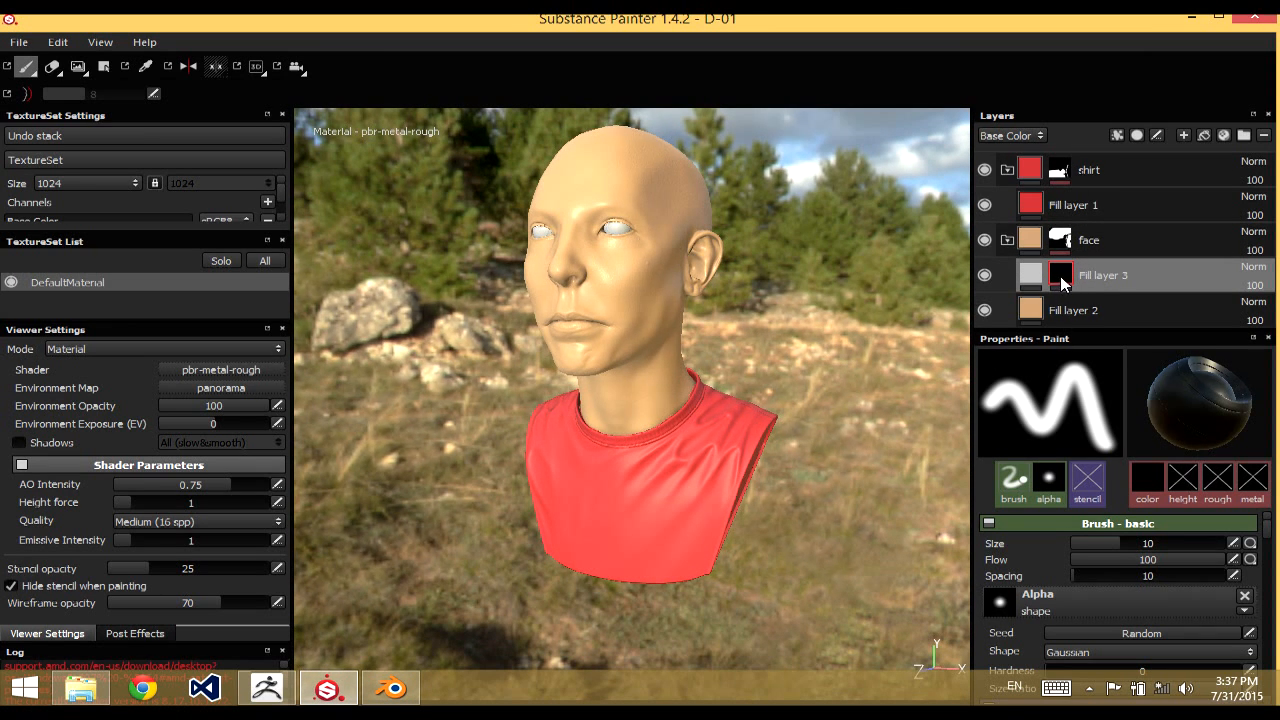
pyautogui.rightClick(1062, 283)
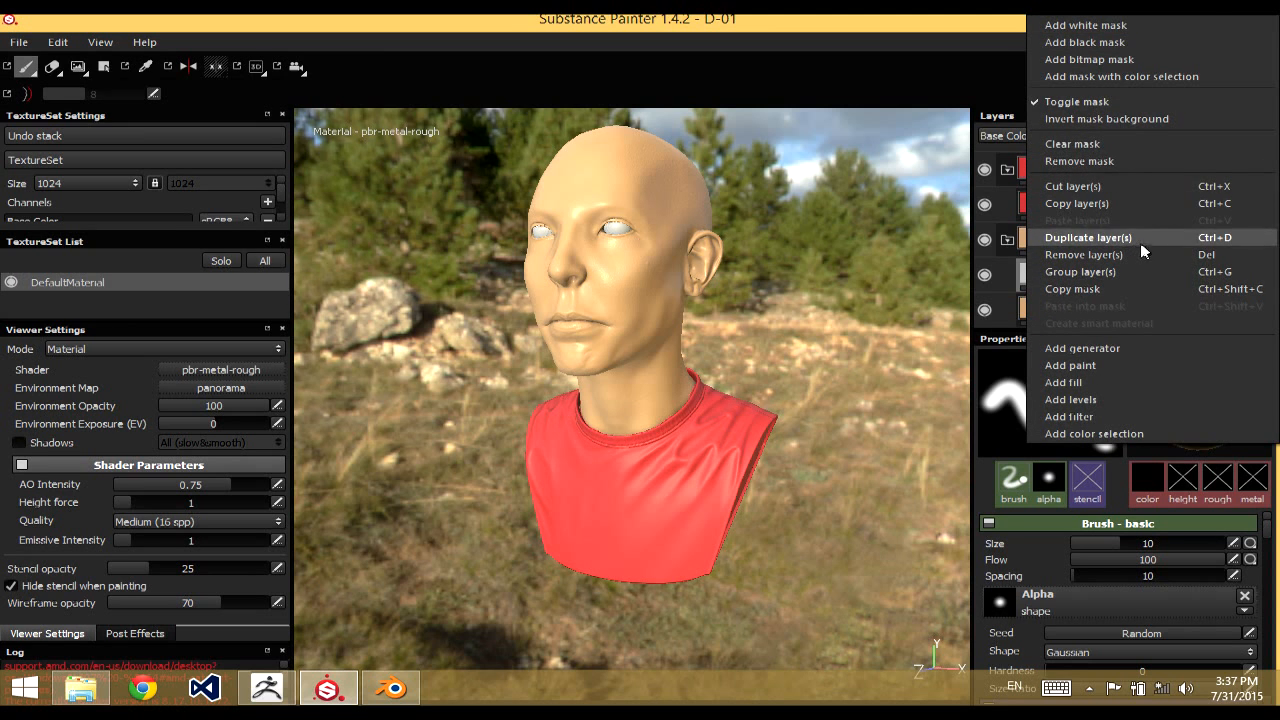
pyautogui.click(1126, 59)
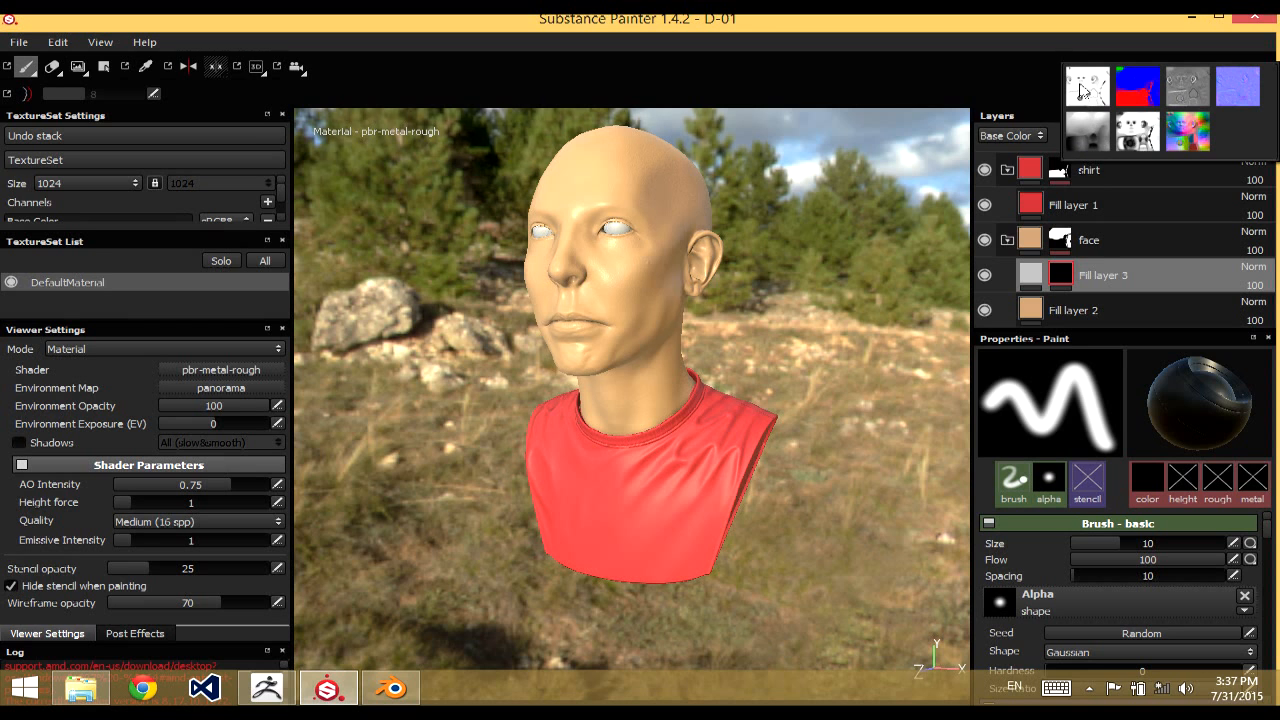
pyautogui.click(1130, 127)
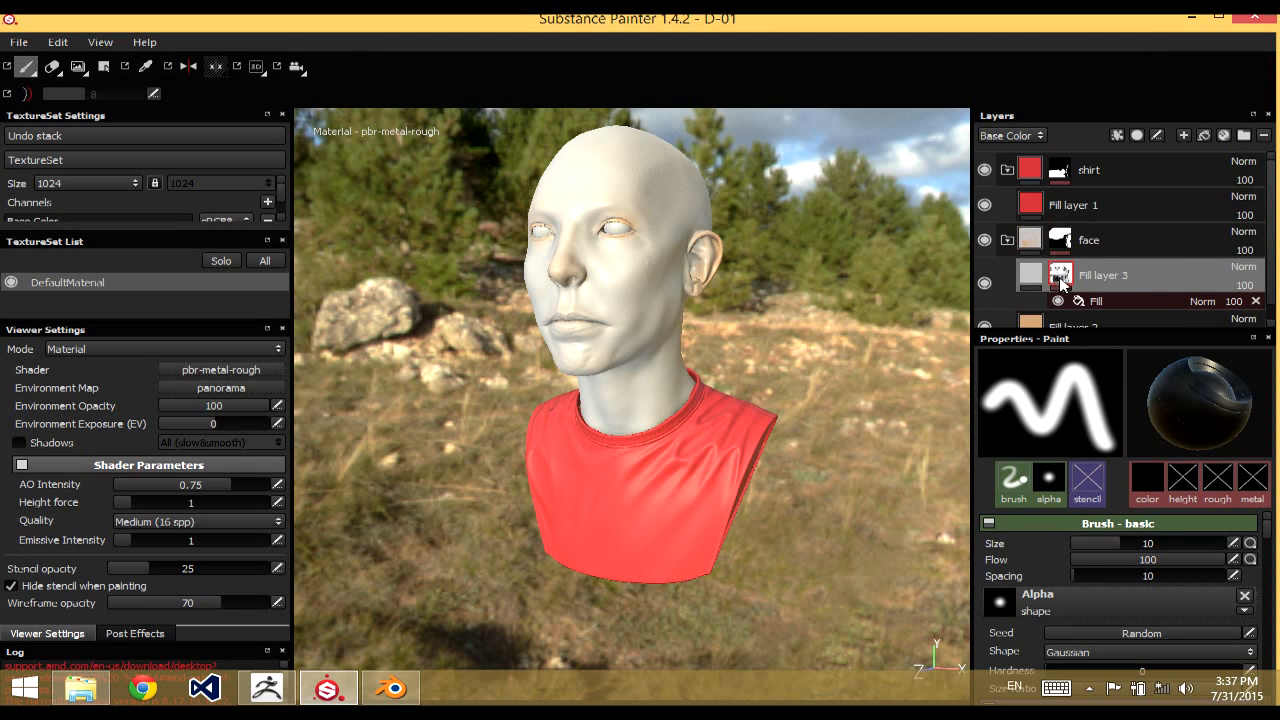
# Add a levels effect to the thickness mask of the face's upper fill layer and invert it
pyautogui.rightClick(1062, 281)
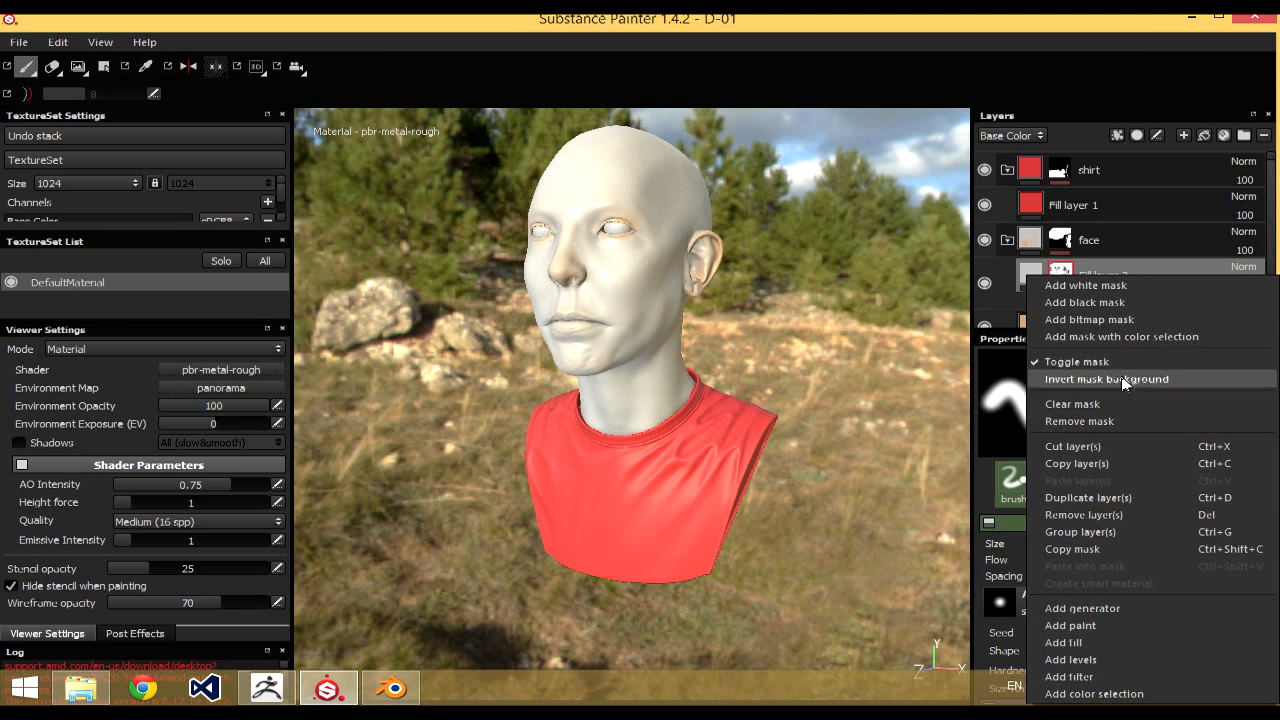
pyautogui.click(1091, 666)
pyautogui.click(1186, 505)
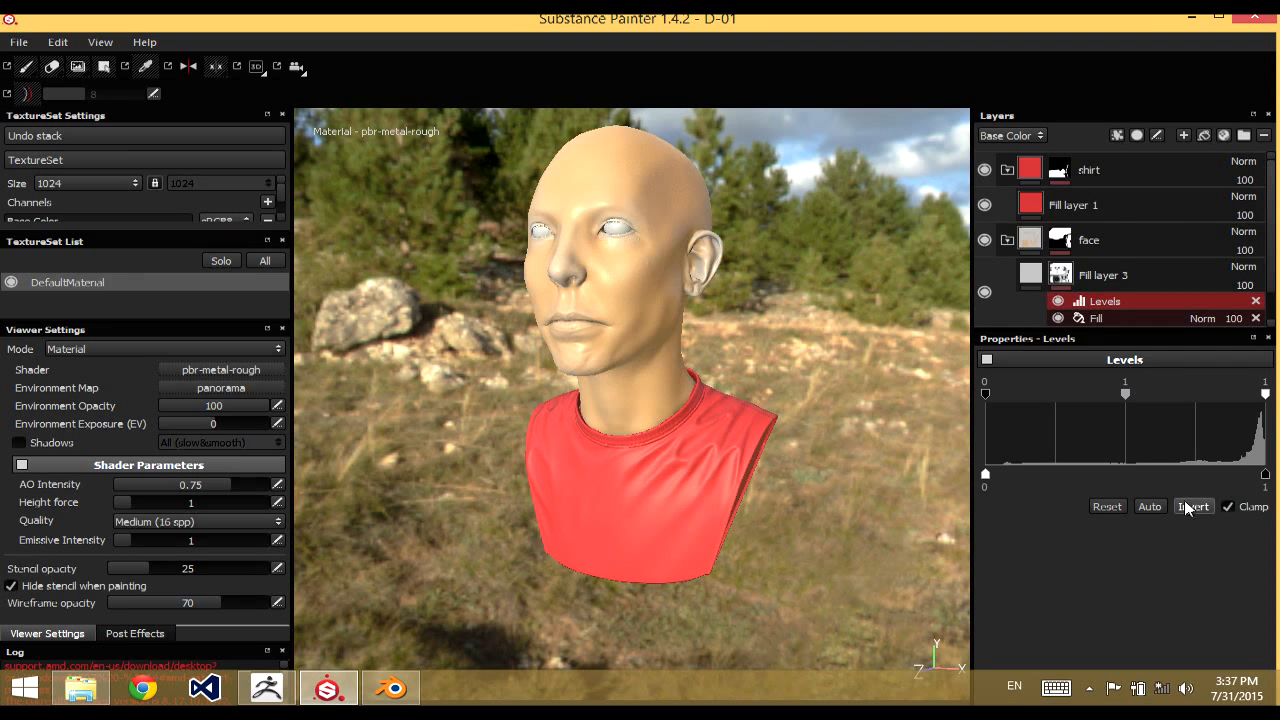
# Set the masked face fill layer's base color to light red with RGB 0.718, 0.100, 0.100
pyautogui.click(1035, 288)
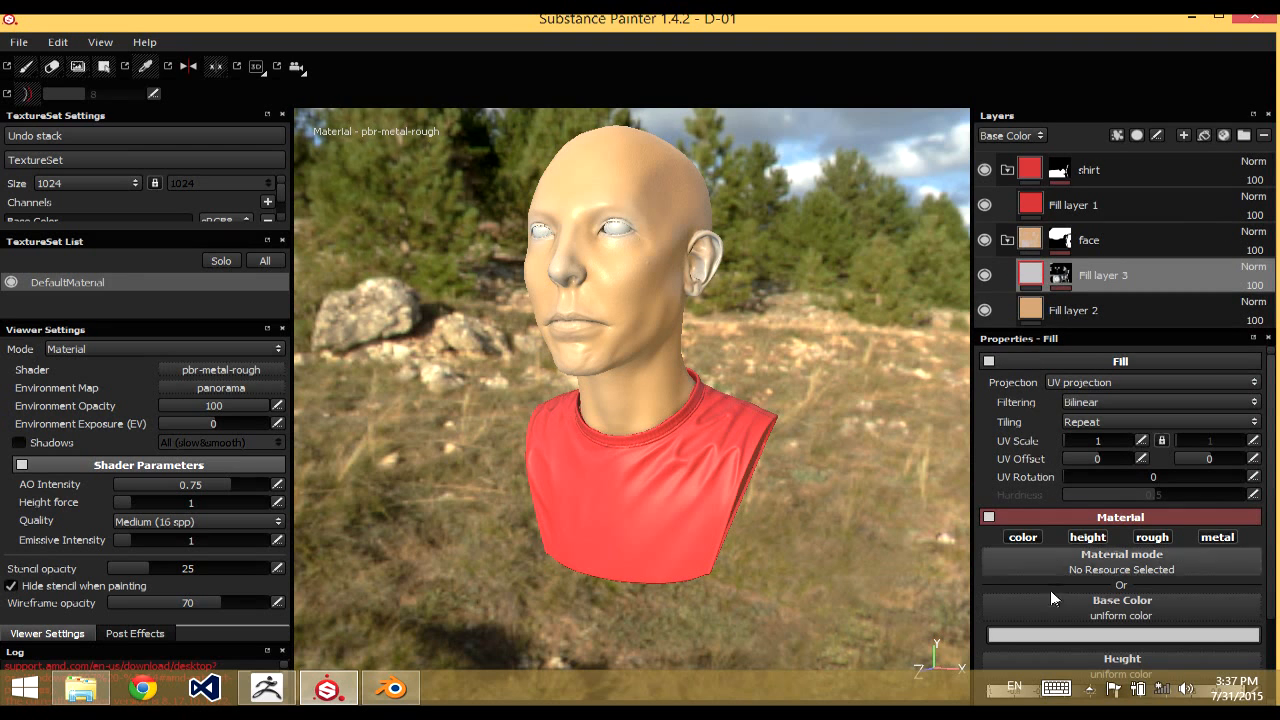
pyautogui.click(1056, 634)
pyautogui.moveTo(972, 523); pyautogui.dragTo(989, 498)
pyautogui.moveTo(985, 497); pyautogui.dragTo(979, 493)
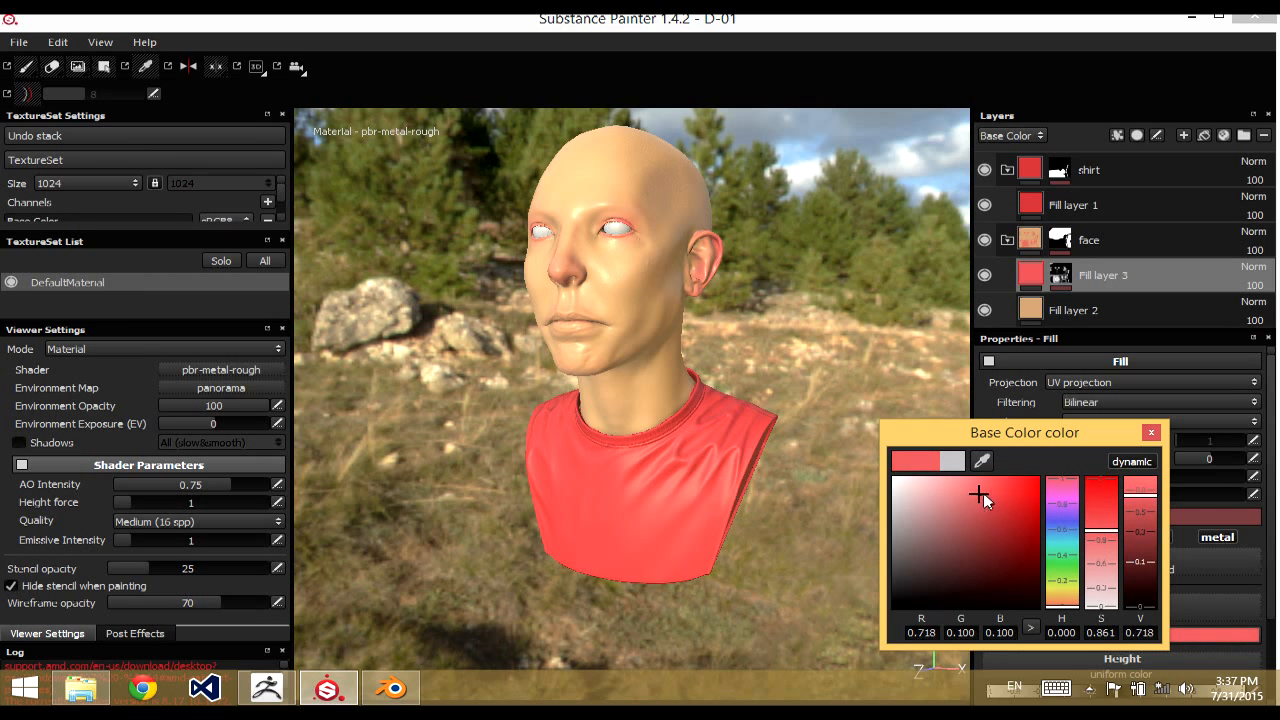
pyautogui.click(1148, 432)
# Examine the red tint around the eyes, nose and ears from several angles and under rotated lighting
pyautogui.keyDown('alt'); pyautogui.moveTo(840, 420); pyautogui.dragTo(794, 280); pyautogui.keyUp('alt')
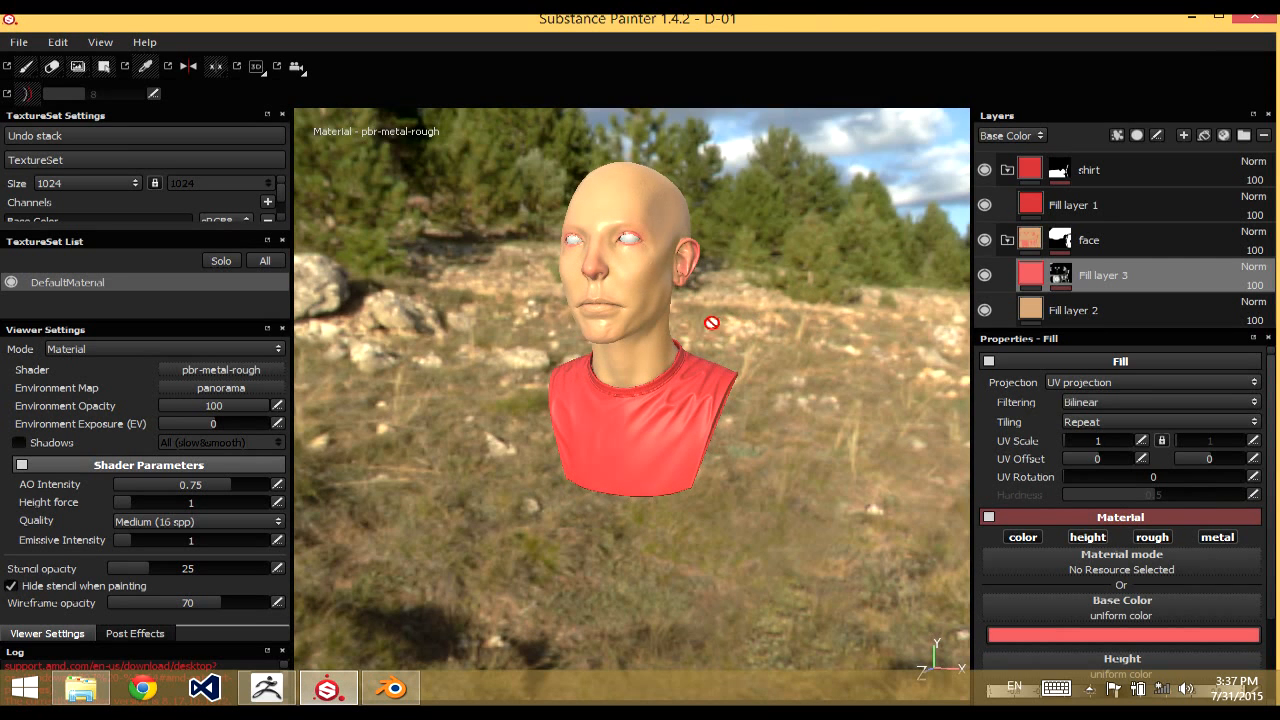
pyautogui.keyDown('alt'); pyautogui.moveTo(538, 312); pyautogui.dragTo(506, 313); pyautogui.keyUp('alt')
pyautogui.keyDown('alt'); pyautogui.moveTo(506, 313); pyautogui.dragTo(507, 330, button='right'); pyautogui.keyUp('alt')
pyautogui.keyDown('alt'); pyautogui.moveTo(507, 330); pyautogui.dragTo(472, 298); pyautogui.keyUp('alt')
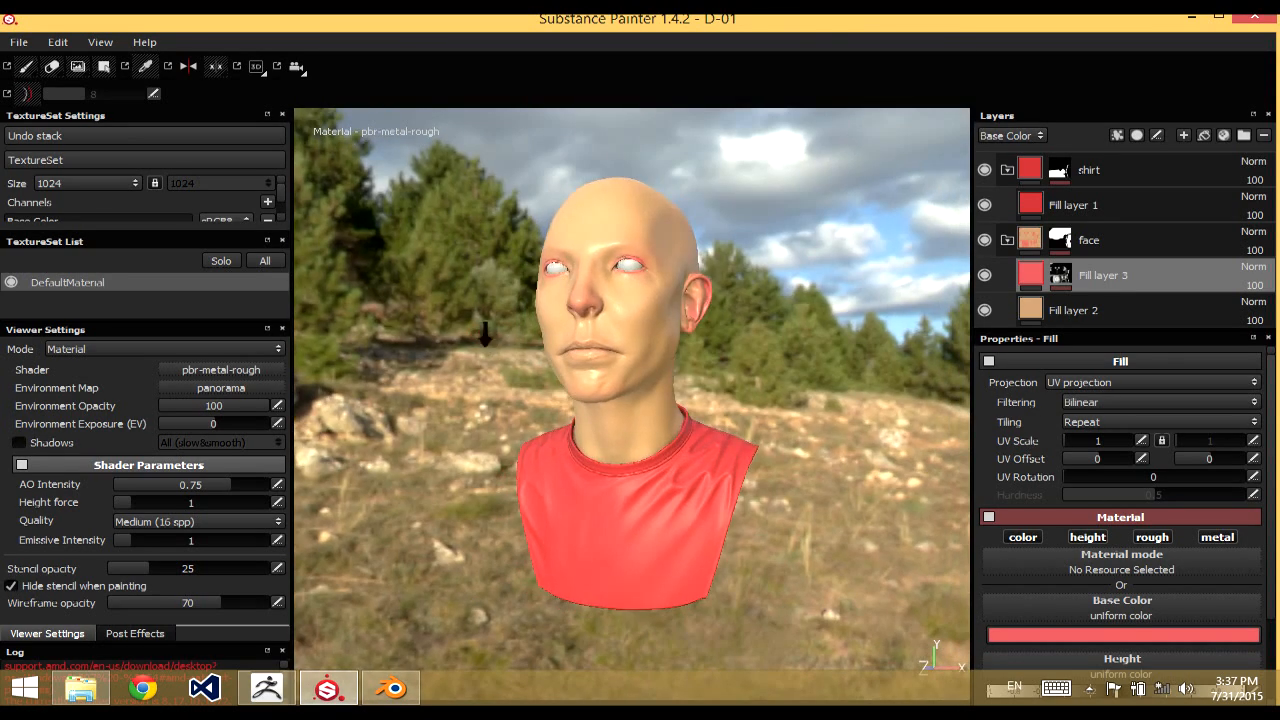
pyautogui.keyDown('alt'); pyautogui.moveTo(472, 298); pyautogui.dragTo(468, 280, button='right'); pyautogui.keyUp('alt')
pyautogui.keyDown('alt'); pyautogui.moveTo(468, 280); pyautogui.dragTo(472, 316); pyautogui.keyUp('alt')
pyautogui.keyDown('alt'); pyautogui.moveTo(472, 316); pyautogui.dragTo(483, 374, button='right'); pyautogui.keyUp('alt')
pyautogui.keyDown('alt'); pyautogui.moveTo(483, 374); pyautogui.dragTo(471, 286); pyautogui.keyUp('alt')
pyautogui.keyDown('alt'); pyautogui.moveTo(471, 286); pyautogui.dragTo(470, 297, button='right'); pyautogui.keyUp('alt')
pyautogui.moveTo(470, 297)
pyautogui.keyDown('alt'); pyautogui.mouseDown()
pyautogui.moveTo(457, 331)
pyautogui.moveTo(491, 323)
pyautogui.moveTo(477, 317)
pyautogui.moveTo(489, 306)
pyautogui.moveTo(462, 340)
pyautogui.moveTo(480, 343)
pyautogui.moveTo(449, 323)
pyautogui.mouseUp(); pyautogui.keyUp('alt')
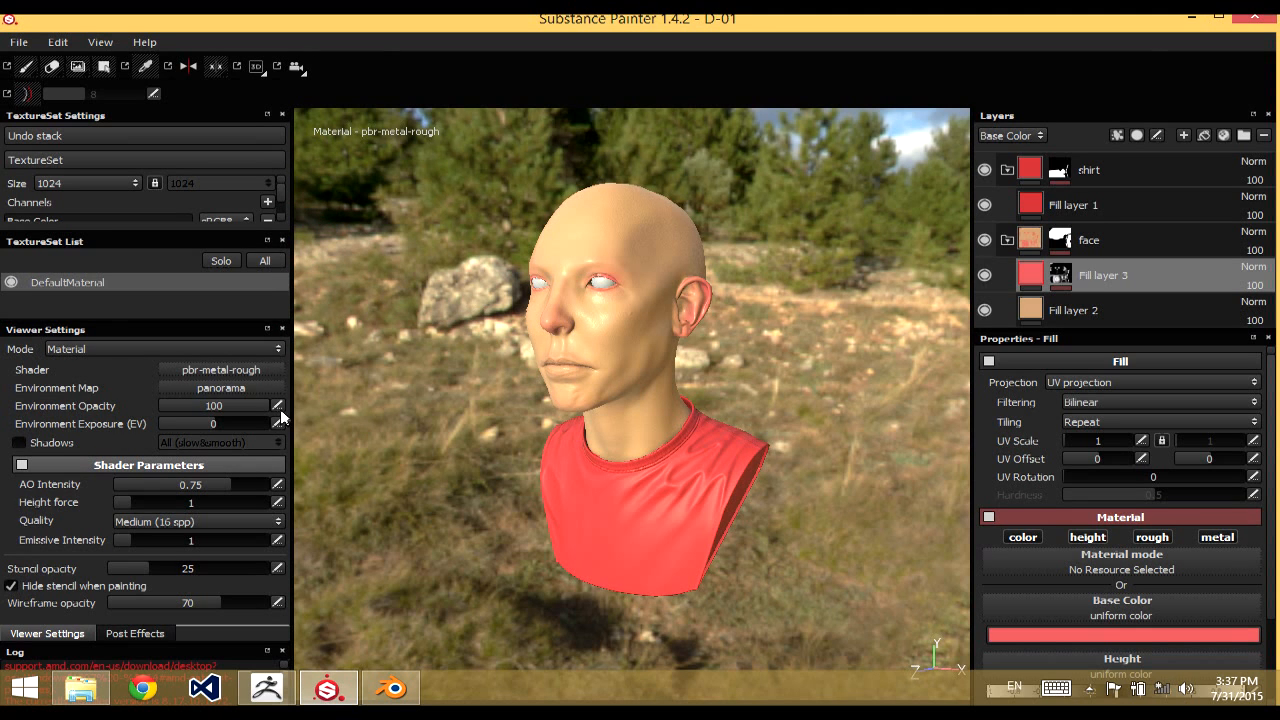
pyautogui.click(254, 371)
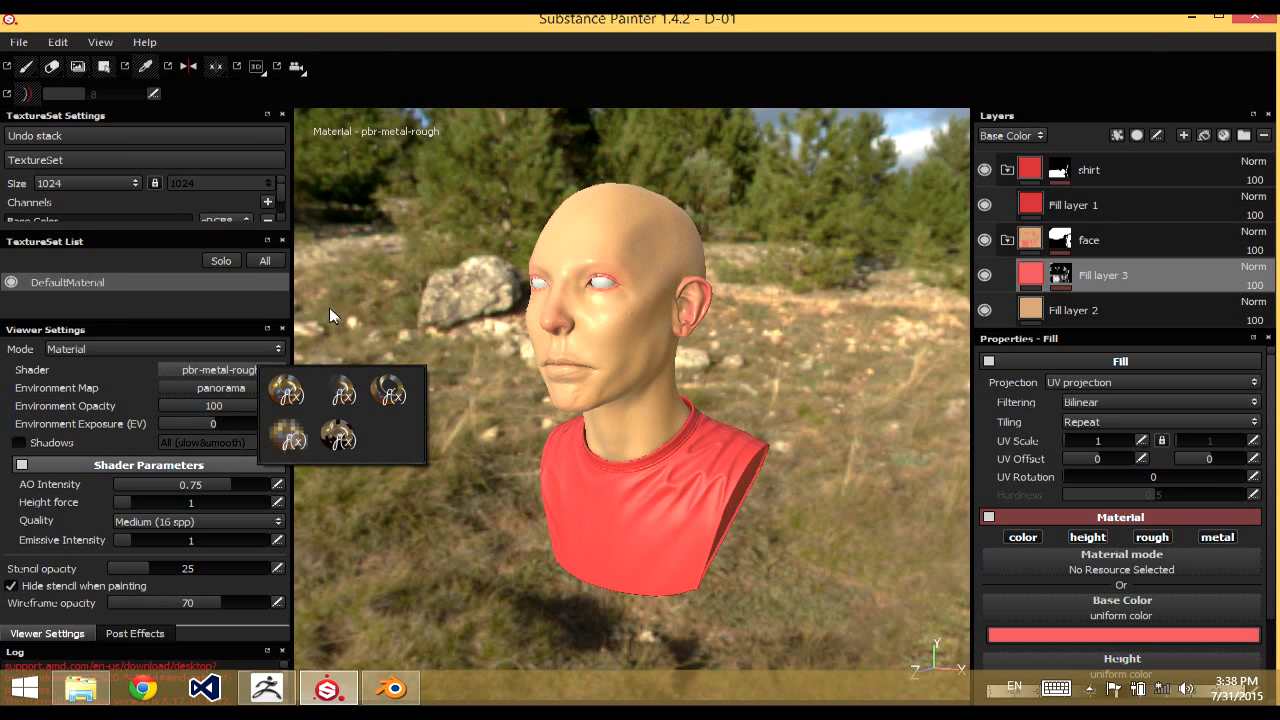
pyautogui.click(409, 286)
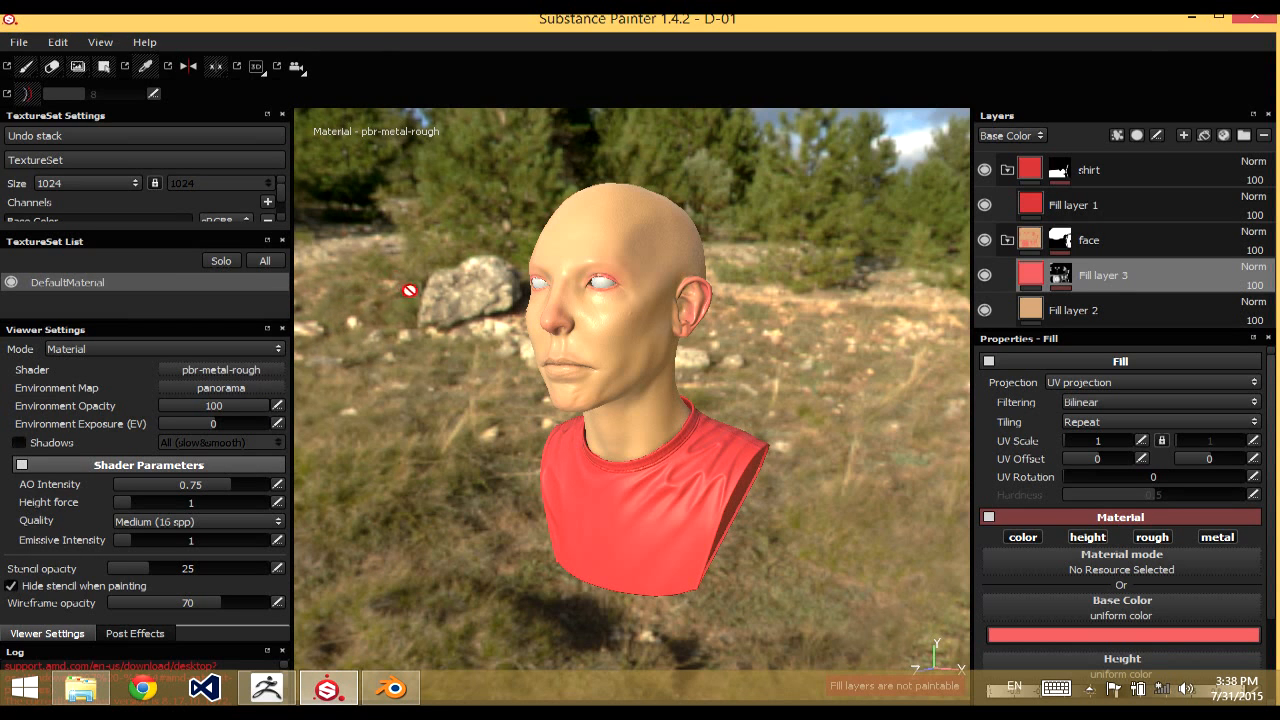
# Group all layers, from the shirt folder down to the skin fill layer, into one folder and collapse it
pyautogui.click(1160, 172)
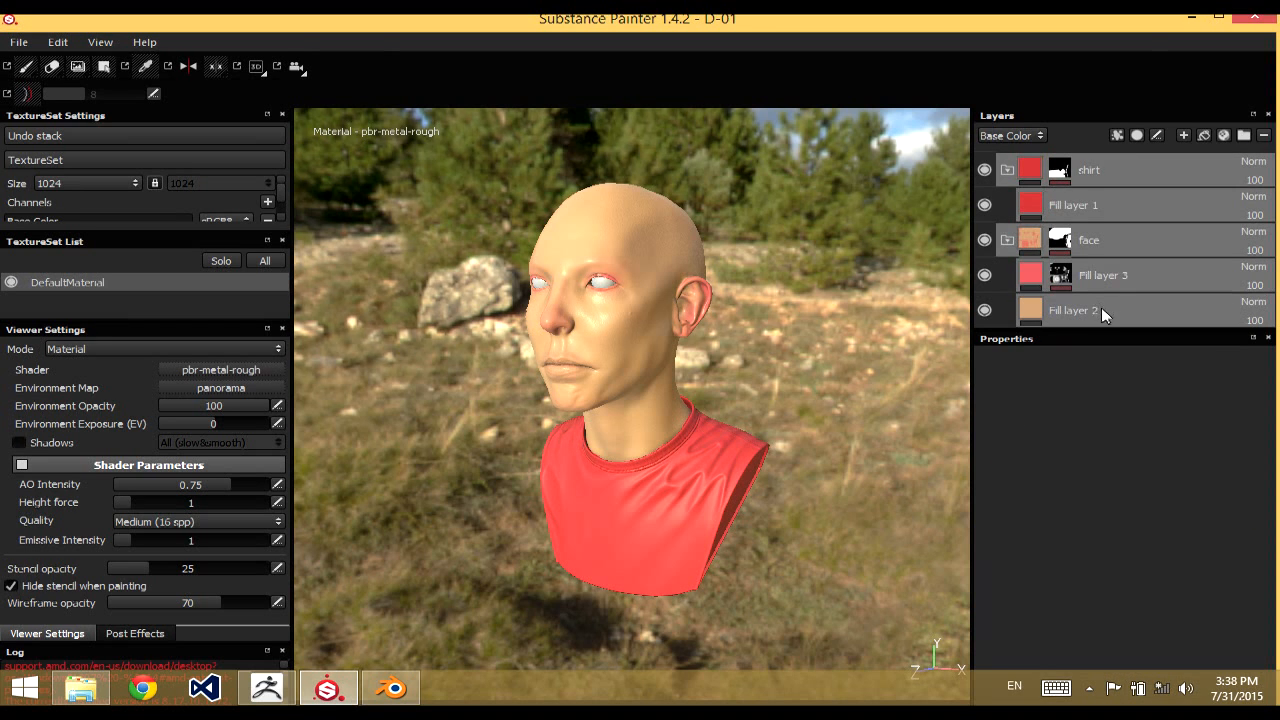
pyautogui.hotkey('ctrl', 'g')
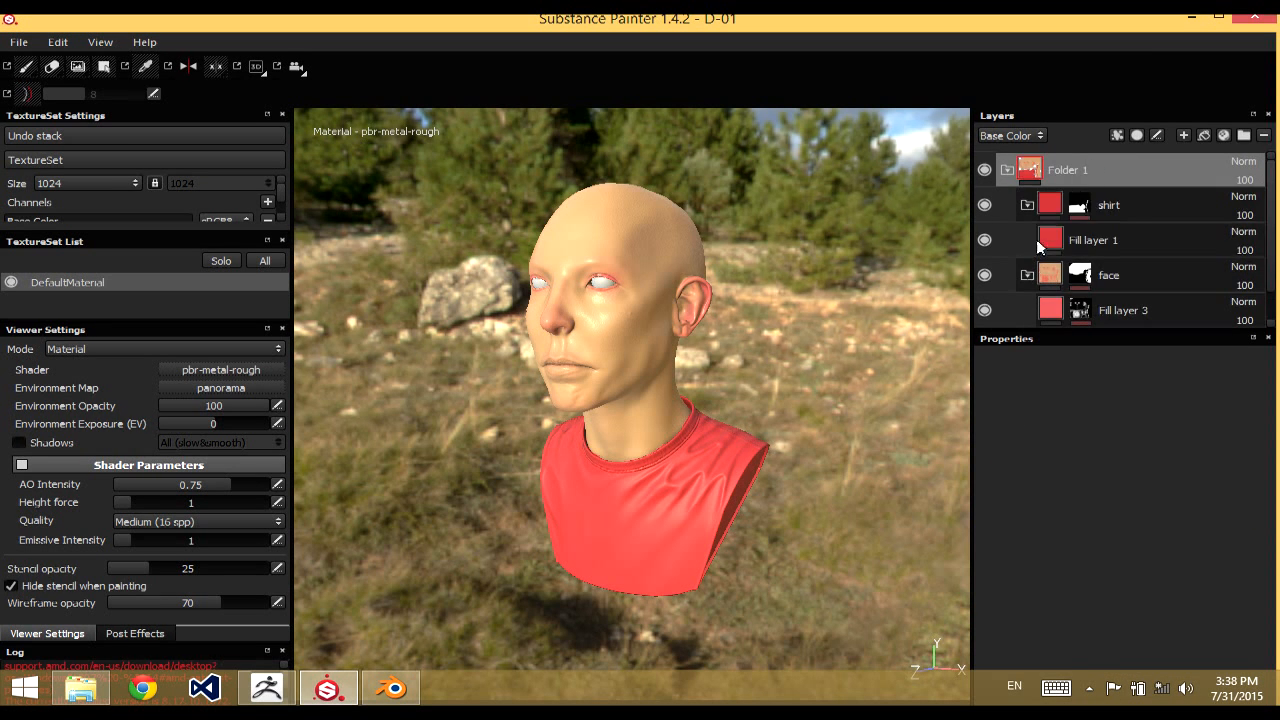
pyautogui.click(1007, 170)
# Display only the base color channel and examine the bust's flat colors from several angles
pyautogui.press('c')
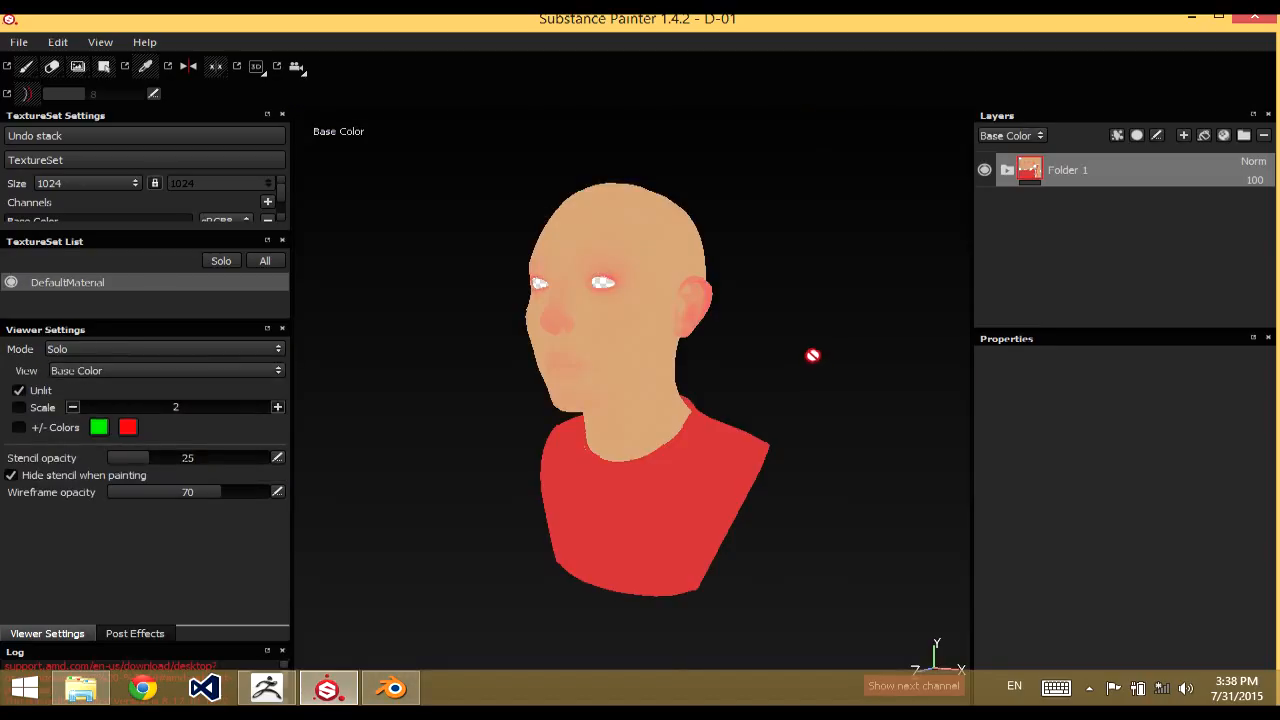
pyautogui.moveTo(752, 293)
pyautogui.keyDown('alt'); pyautogui.mouseDown()
pyautogui.moveTo(780, 277)
pyautogui.moveTo(762, 275)
pyautogui.mouseUp(); pyautogui.keyUp('alt')
pyautogui.keyDown('alt'); pyautogui.moveTo(762, 275); pyautogui.dragTo(774, 322, button='right'); pyautogui.keyUp('alt')
pyautogui.keyDown('alt'); pyautogui.moveTo(774, 322); pyautogui.dragTo(754, 337); pyautogui.keyUp('alt')
pyautogui.keyDown('alt'); pyautogui.moveTo(754, 337); pyautogui.dragTo(732, 288, button='middle'); pyautogui.keyUp('alt')
pyautogui.keyDown('alt'); pyautogui.moveTo(732, 288); pyautogui.dragTo(660, 215, button='right'); pyautogui.keyUp('alt')
pyautogui.keyDown('alt'); pyautogui.moveTo(660, 215); pyautogui.dragTo(692, 188); pyautogui.keyUp('alt')
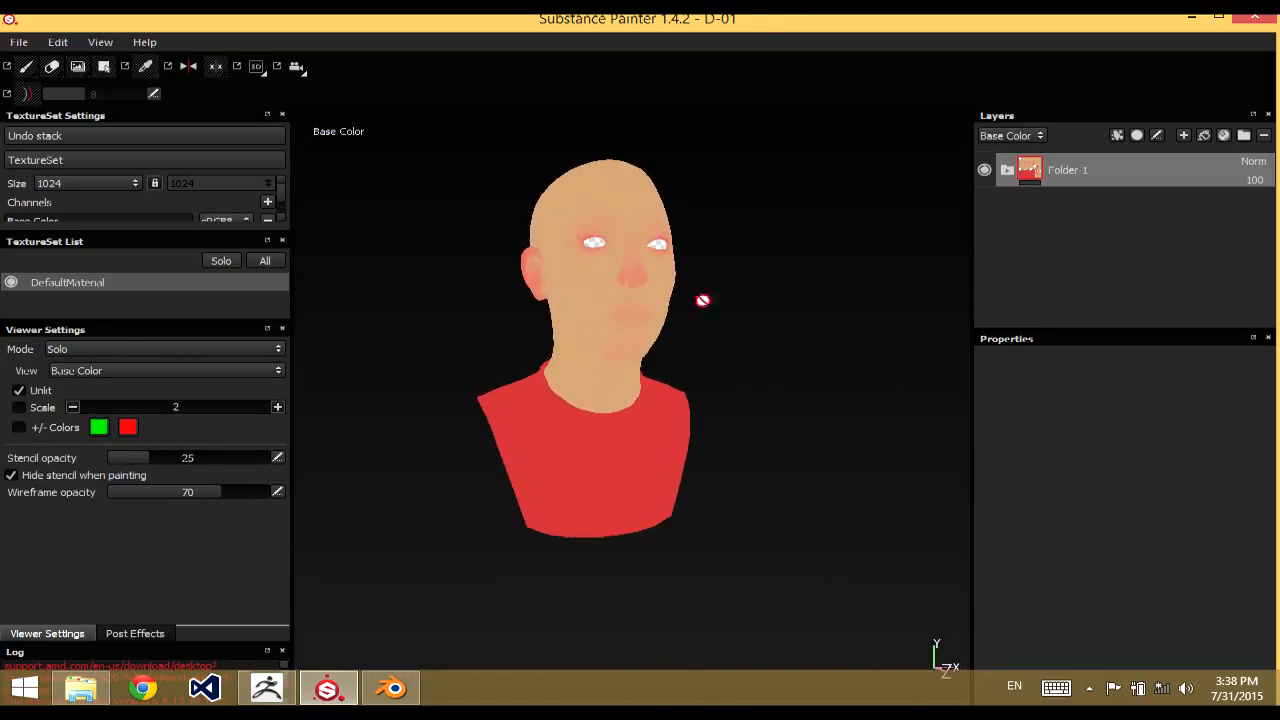
pyautogui.keyDown('alt'); pyautogui.moveTo(752, 250); pyautogui.dragTo(744, 278); pyautogui.keyUp('alt')
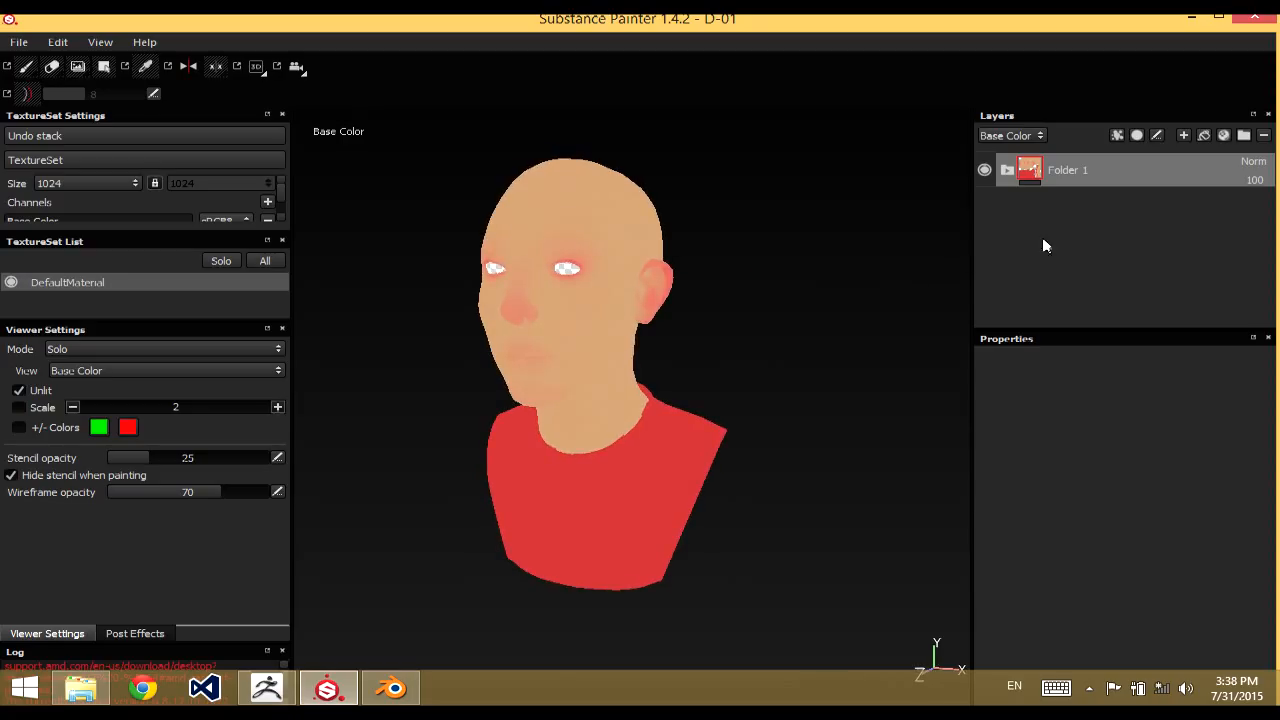
pyautogui.keyDown('alt'); pyautogui.moveTo(631, 248); pyautogui.dragTo(802, 256); pyautogui.keyUp('alt')
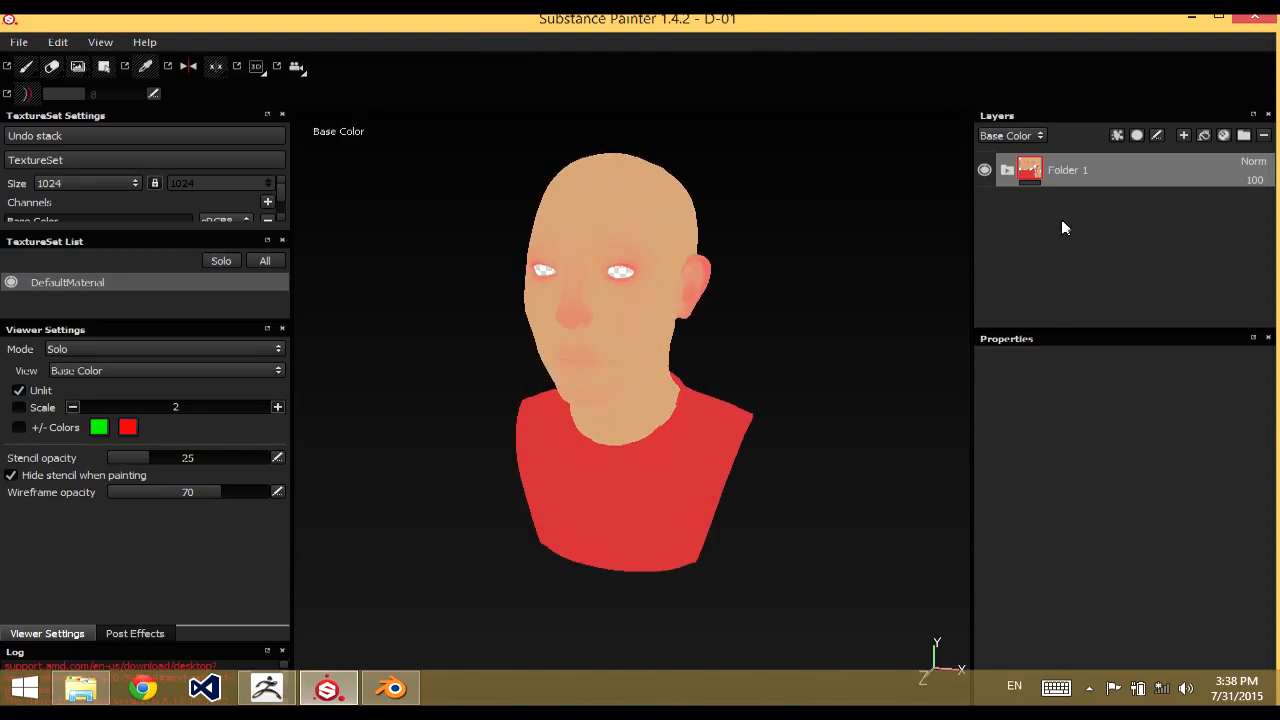
pyautogui.moveTo(1033, 177); pyautogui.dragTo(919, 216)
pyautogui.moveTo(864, 262)
pyautogui.keyDown('alt'); pyautogui.mouseDown()
pyautogui.moveTo(872, 248)
pyautogui.moveTo(892, 260)
pyautogui.moveTo(803, 254)
pyautogui.moveTo(847, 249)
pyautogui.mouseUp(); pyautogui.keyUp('alt')
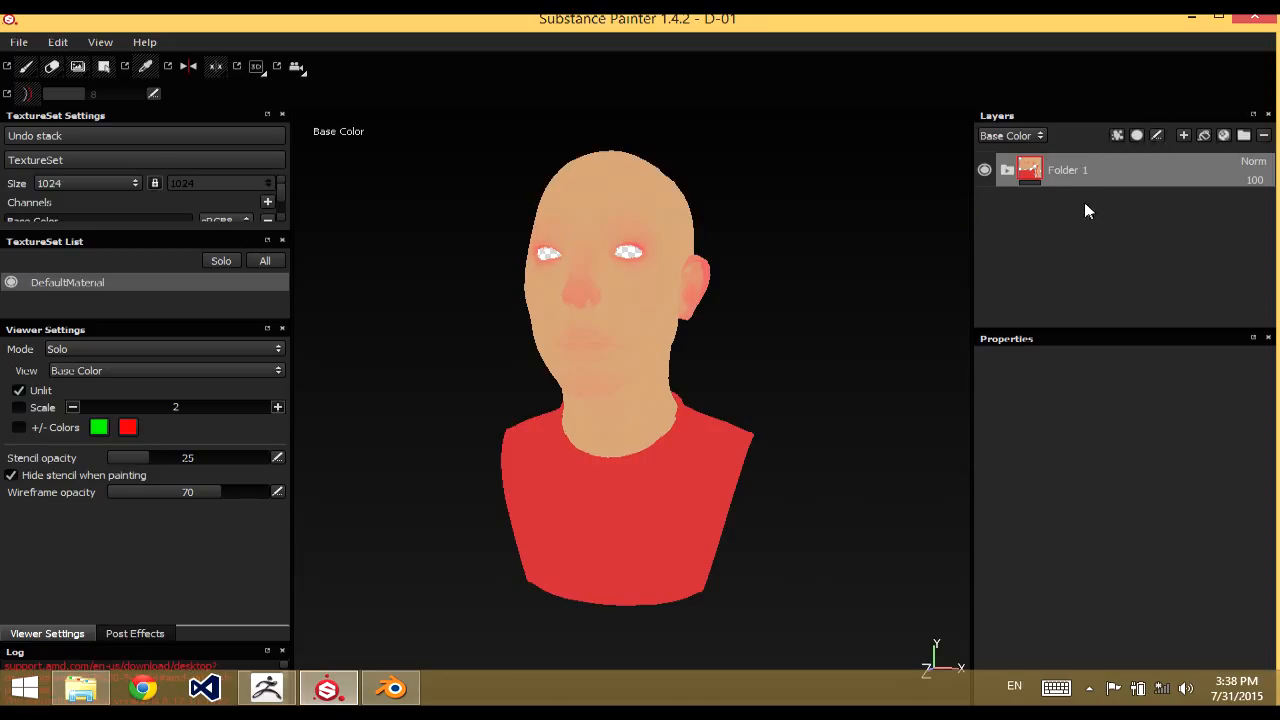
# Create a new folder above the existing one and place a new fill layer inside it
pyautogui.click(1243, 138)
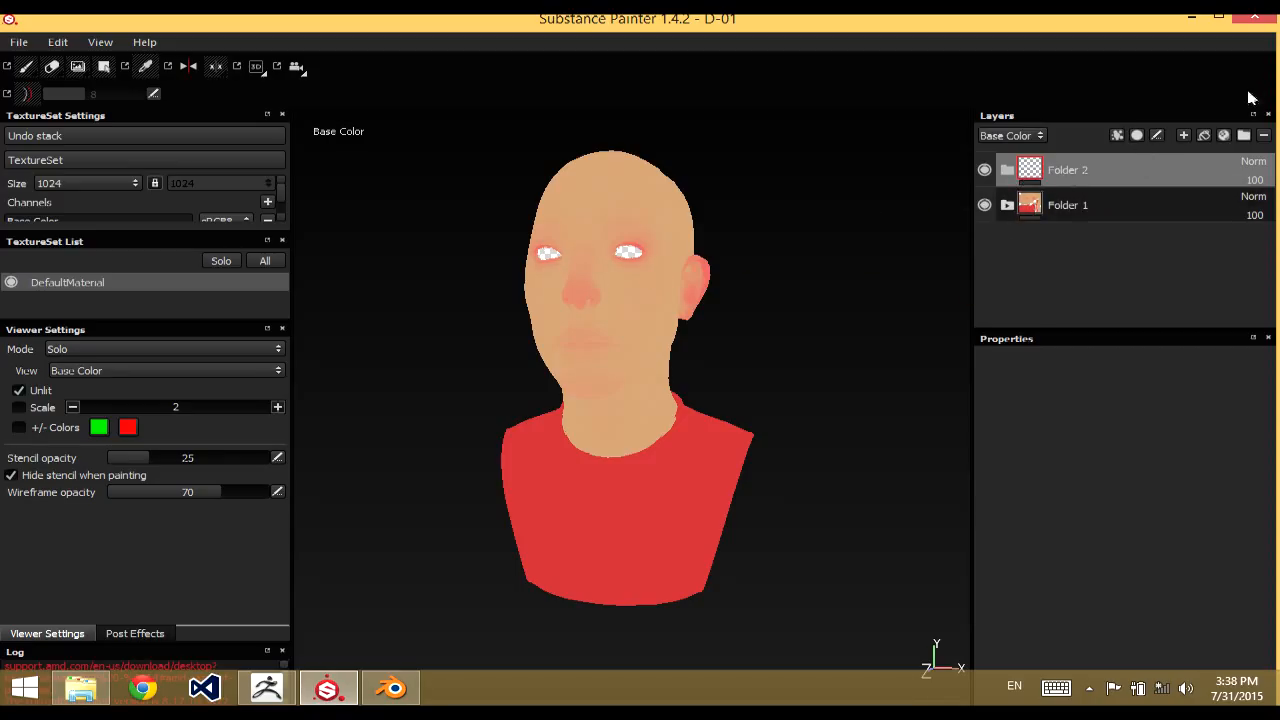
pyautogui.click(1204, 135)
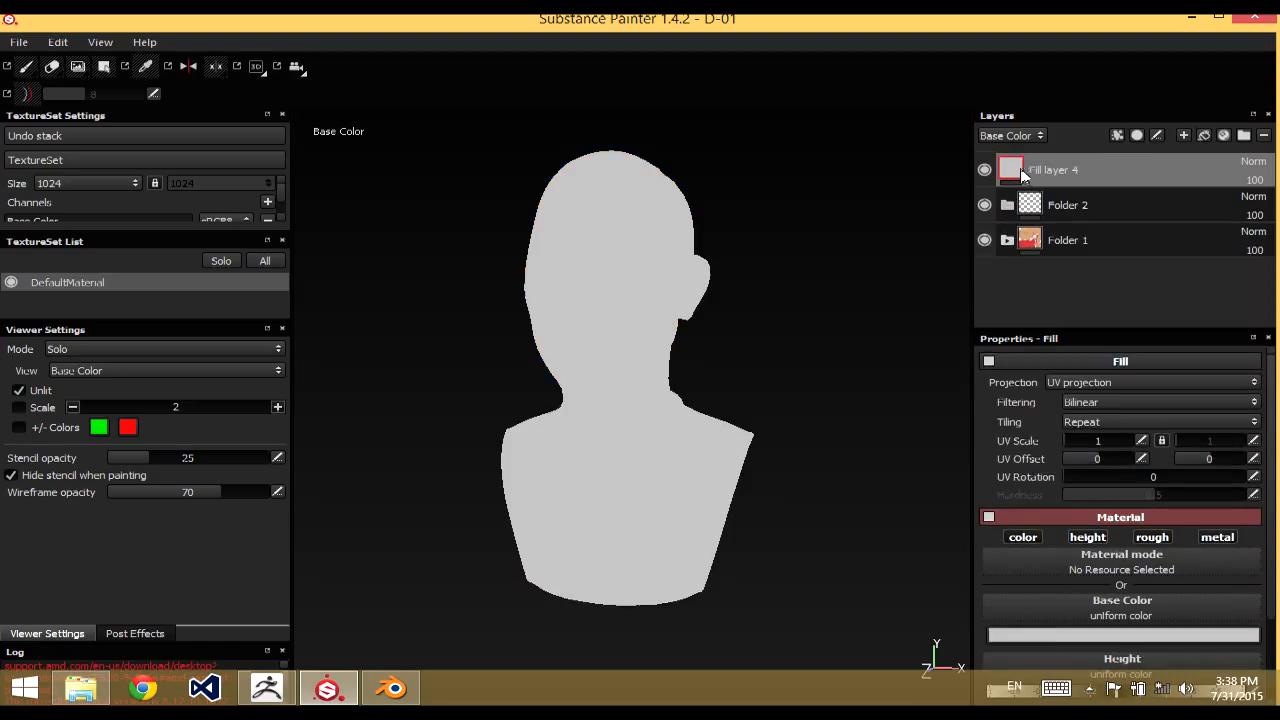
pyautogui.moveTo(1022, 173); pyautogui.dragTo(1050, 210)
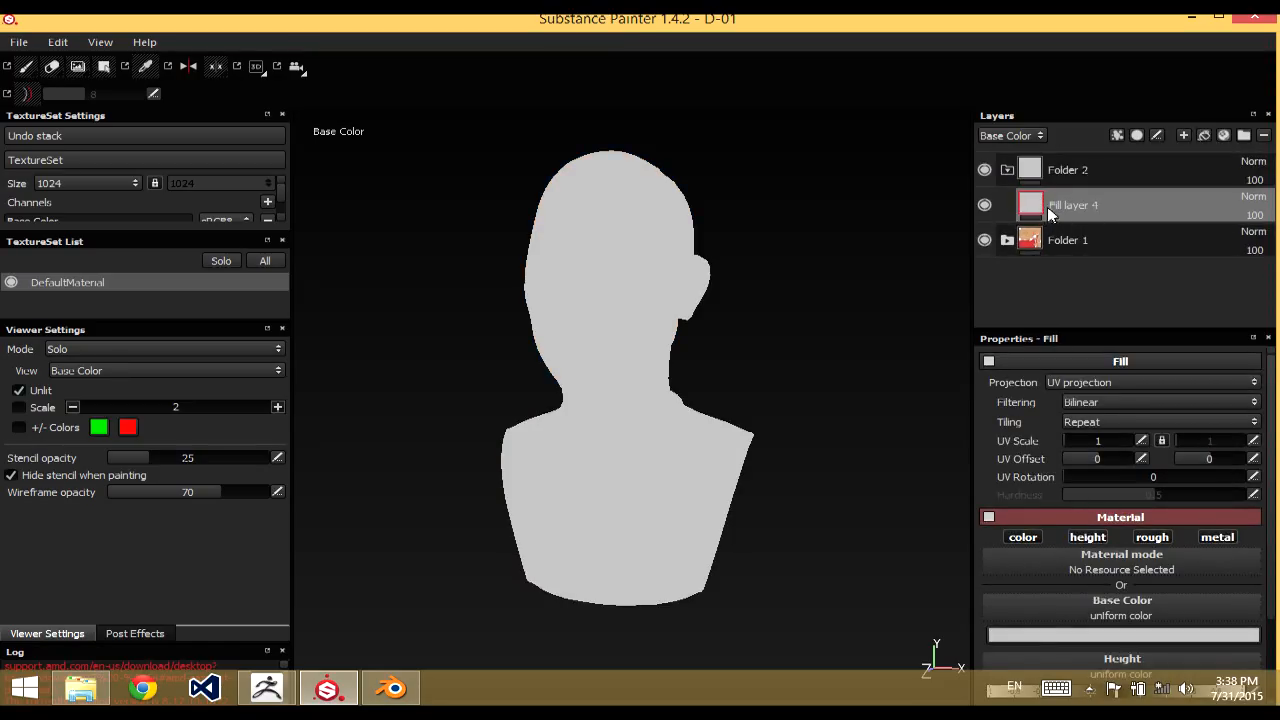
# Give the new fill layer a black mask and add a color selection to it
pyautogui.rightClick(1036, 204)
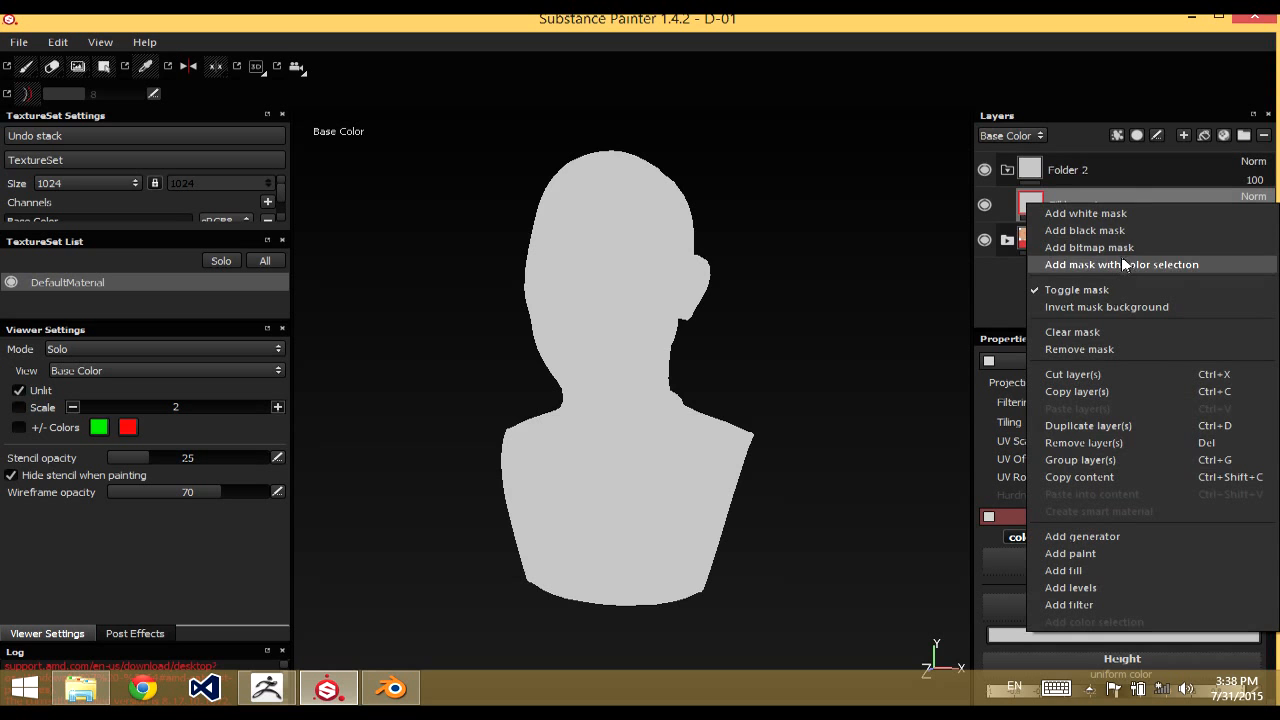
pyautogui.click(1112, 230)
pyautogui.rightClick(1062, 212)
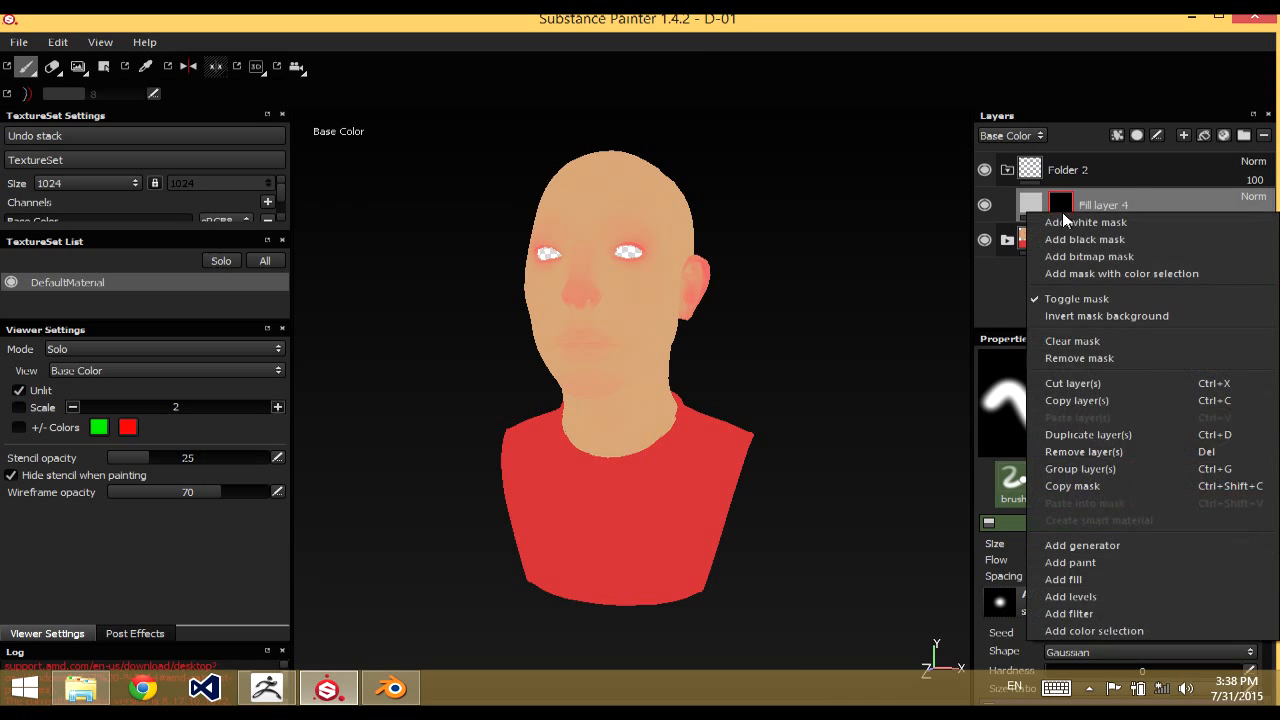
pyautogui.click(1098, 273)
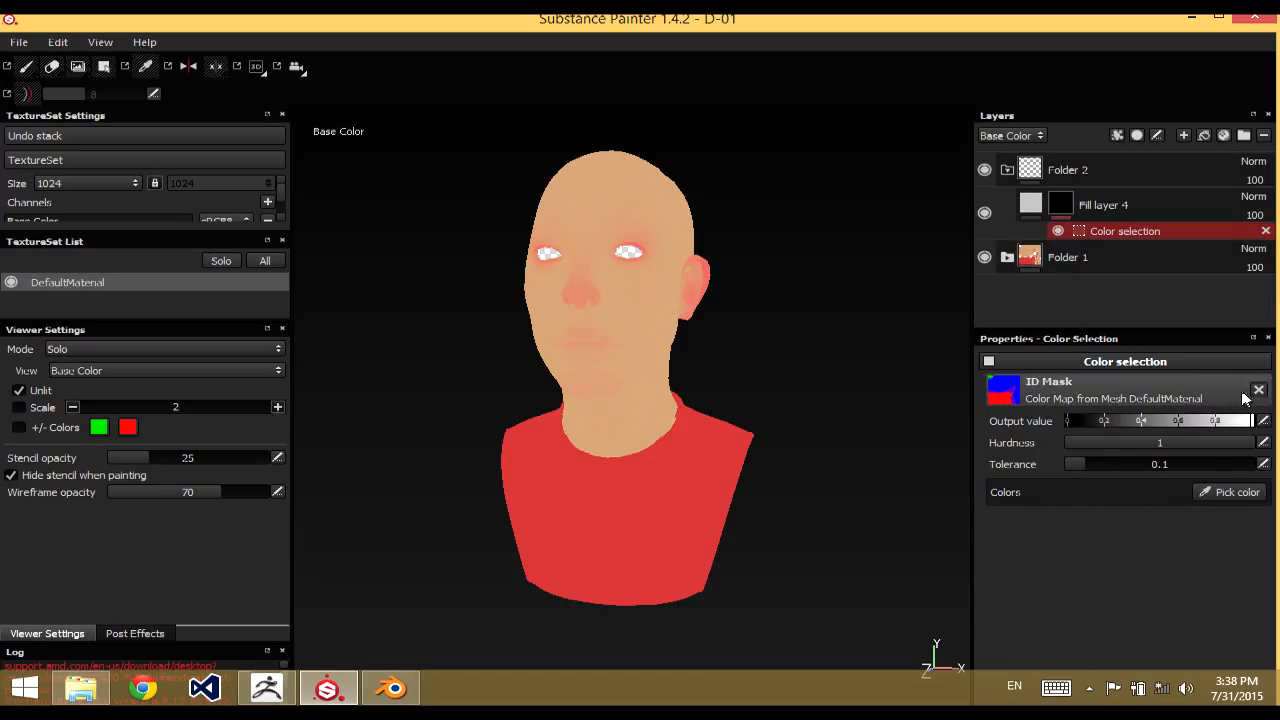
# Mask by world space normals, pick the light green on top of the head, and set hardness to 0.19 and tolerance to 0.466
pyautogui.click(1014, 396)
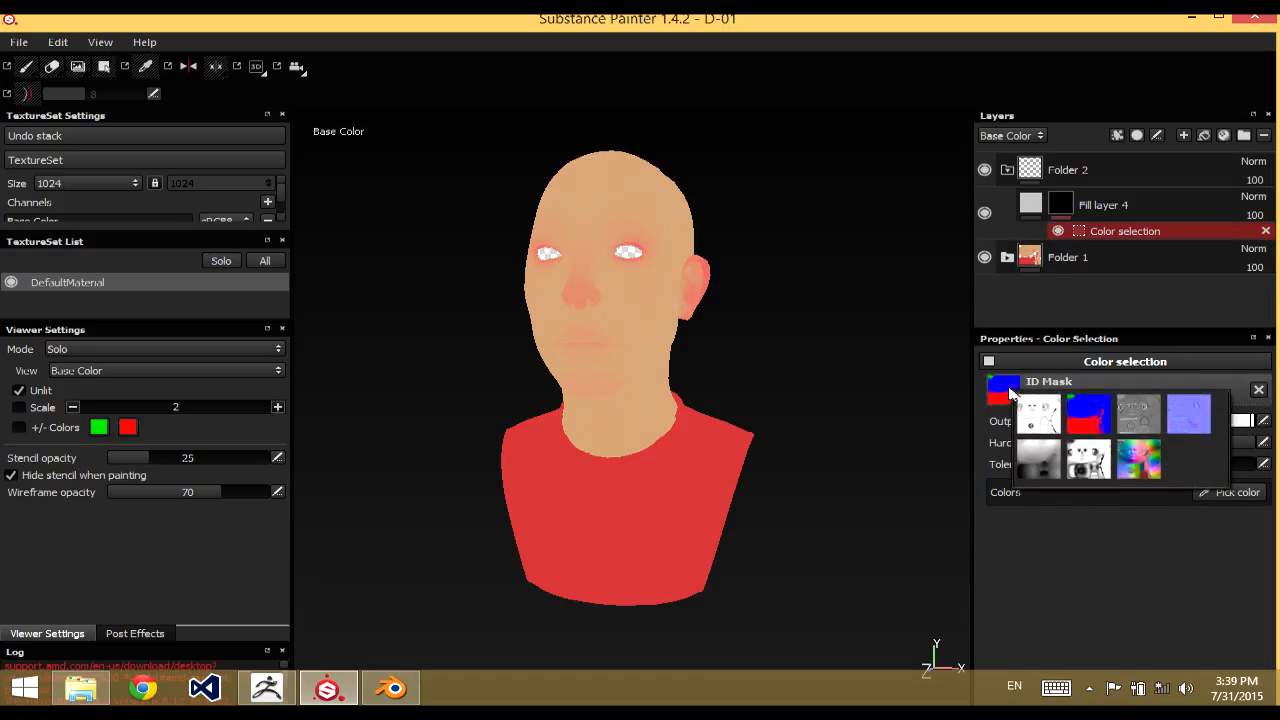
pyautogui.click(1138, 462)
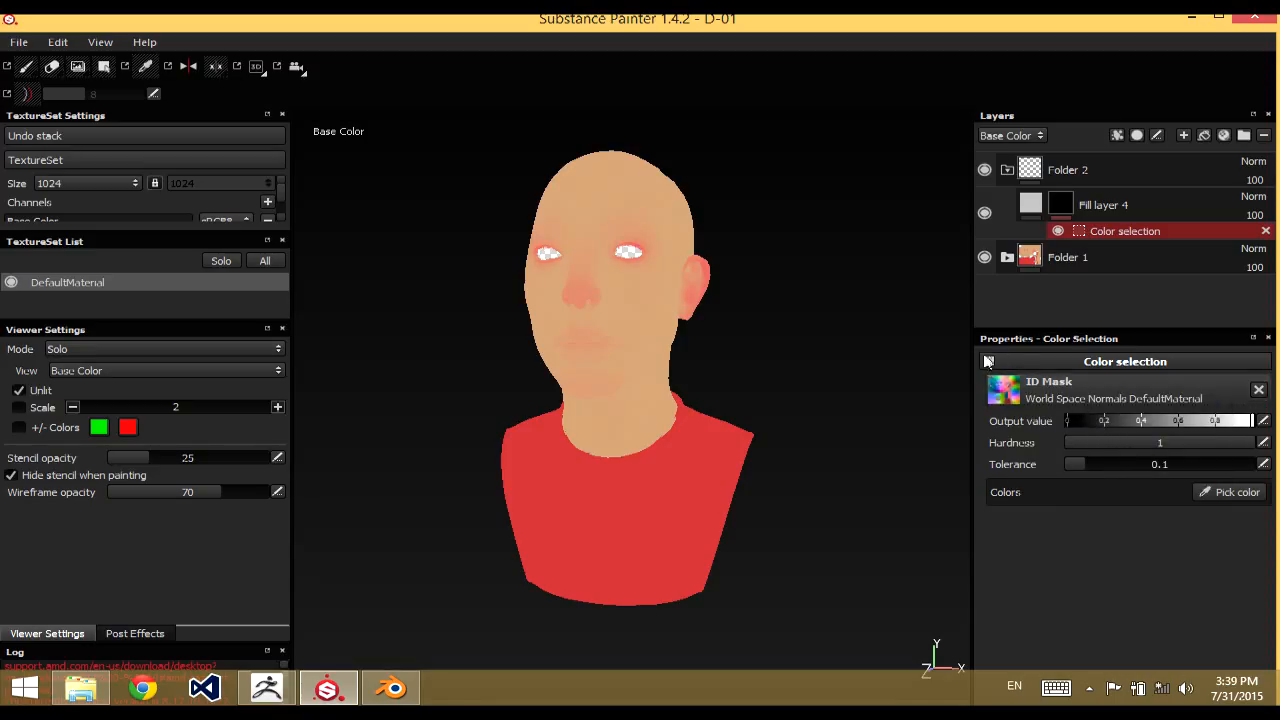
pyautogui.click(1220, 494)
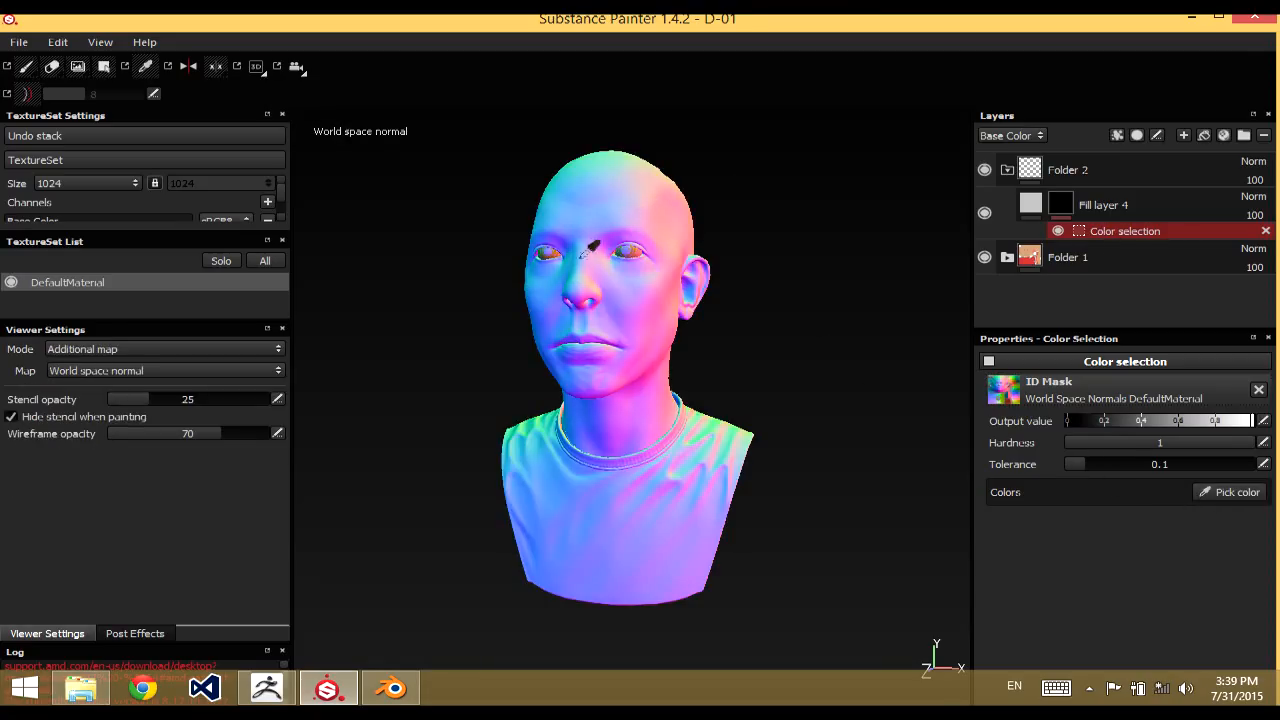
pyautogui.click(610, 151)
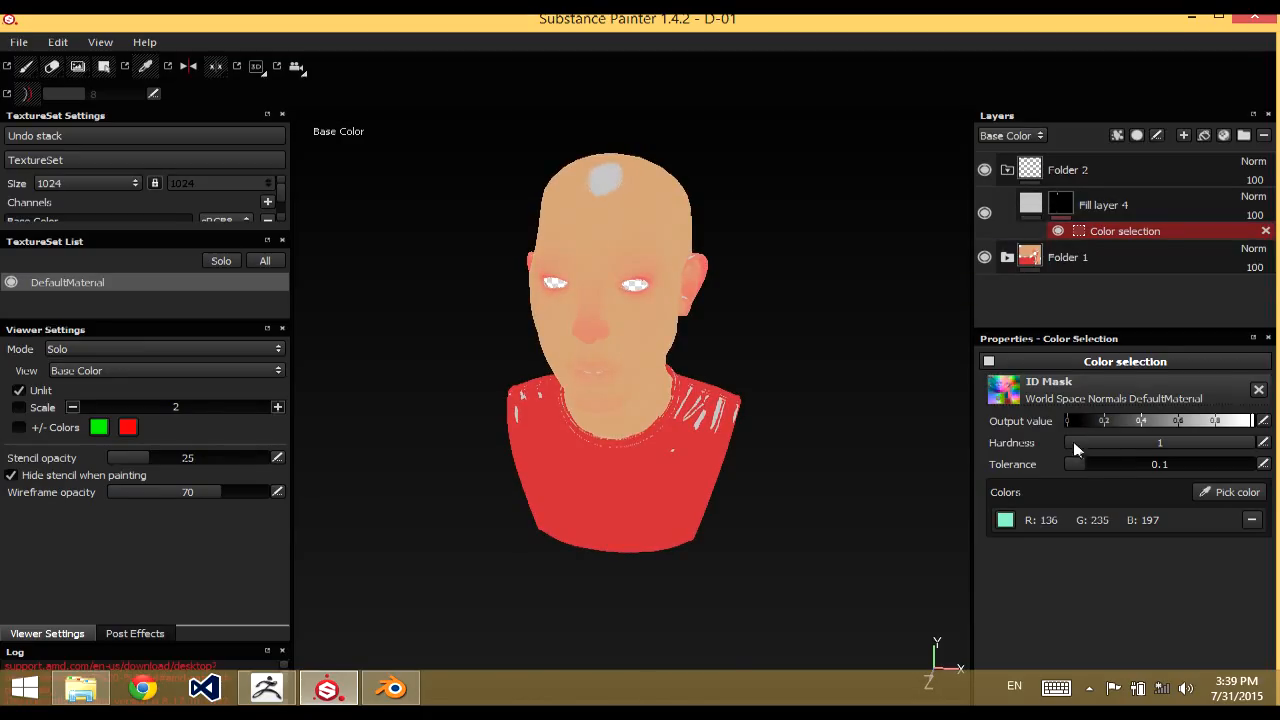
pyautogui.moveTo(1085, 462); pyautogui.dragTo(1150, 452)
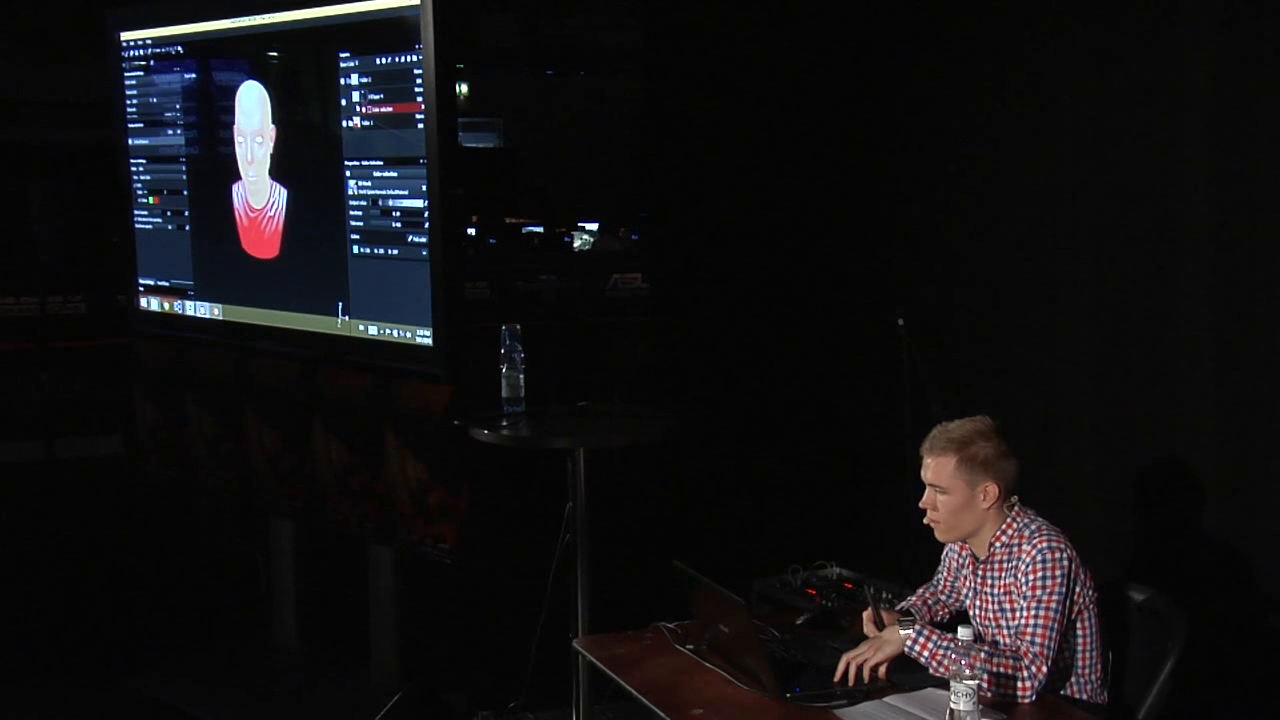
# Set the base color of the masked fill layer to pale yellow
pyautogui.click(1103, 204)
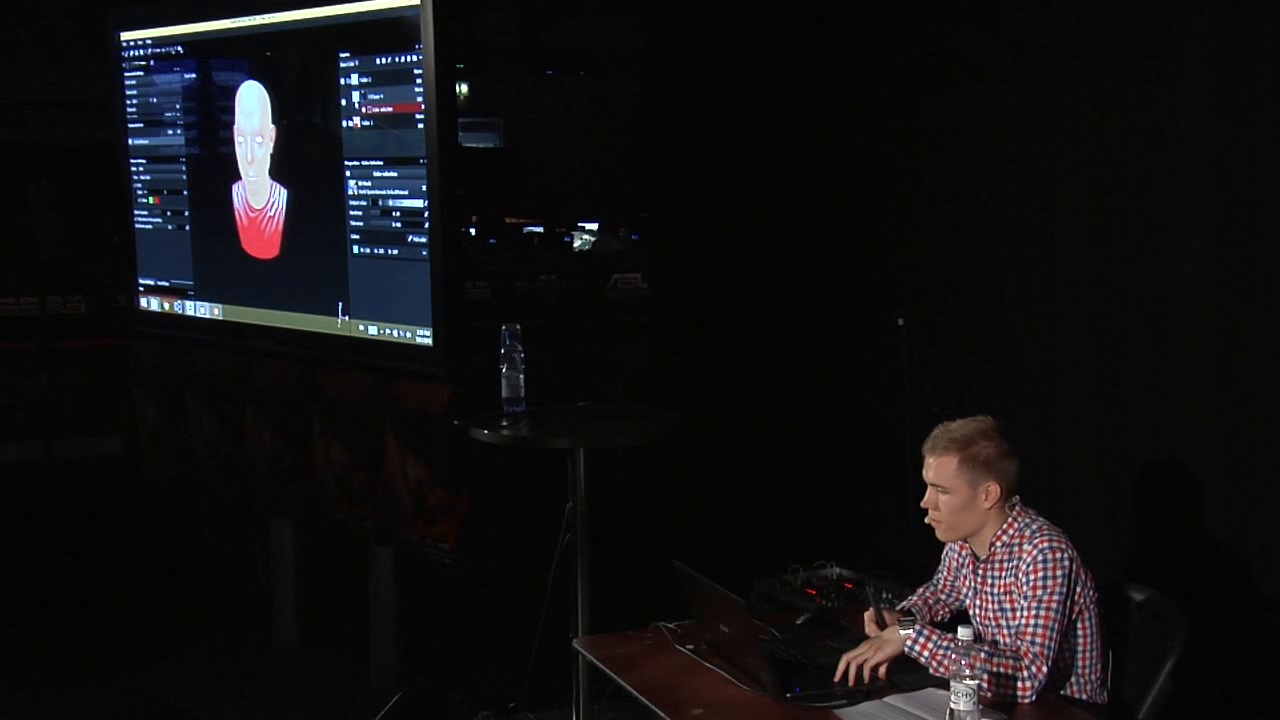
pyautogui.click(388, 306)
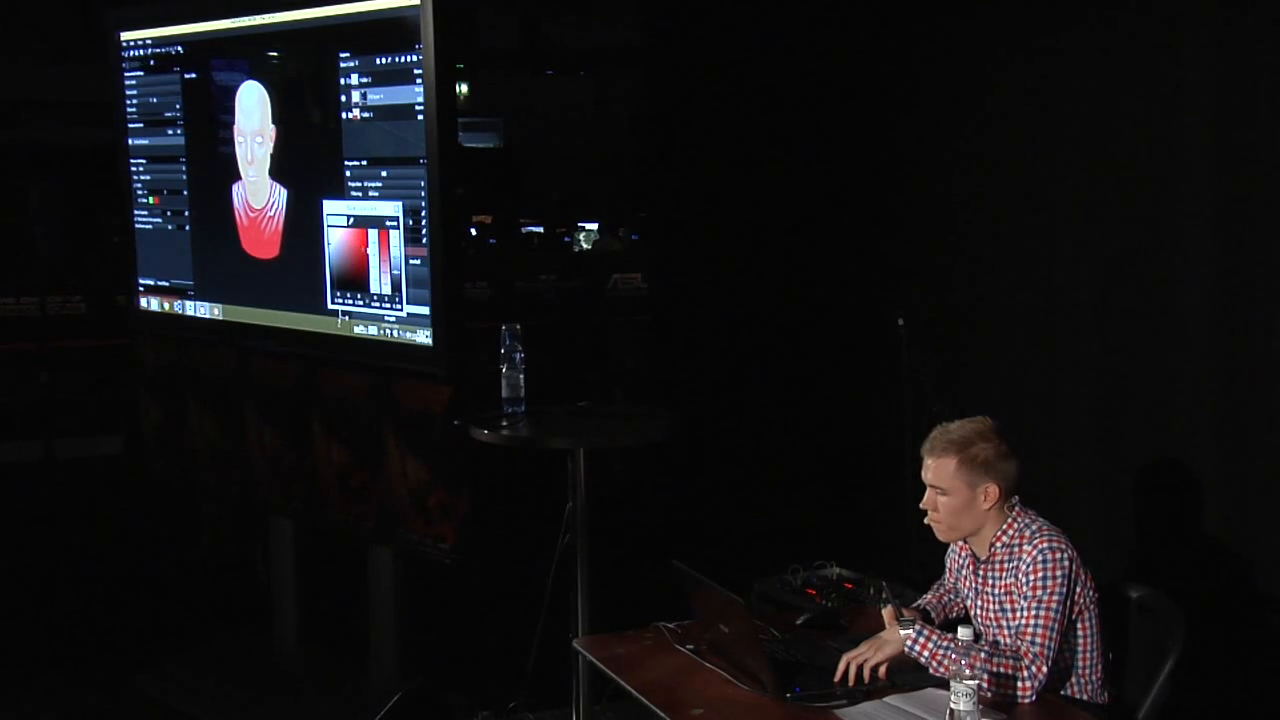
pyautogui.click(340, 243)
pyautogui.moveTo(374, 290)
pyautogui.mouseDown()
pyautogui.moveTo(331, 232)
pyautogui.moveTo(265, 200)
pyautogui.moveTo(280, 200)
pyautogui.mouseUp()
pyautogui.click(397, 209)
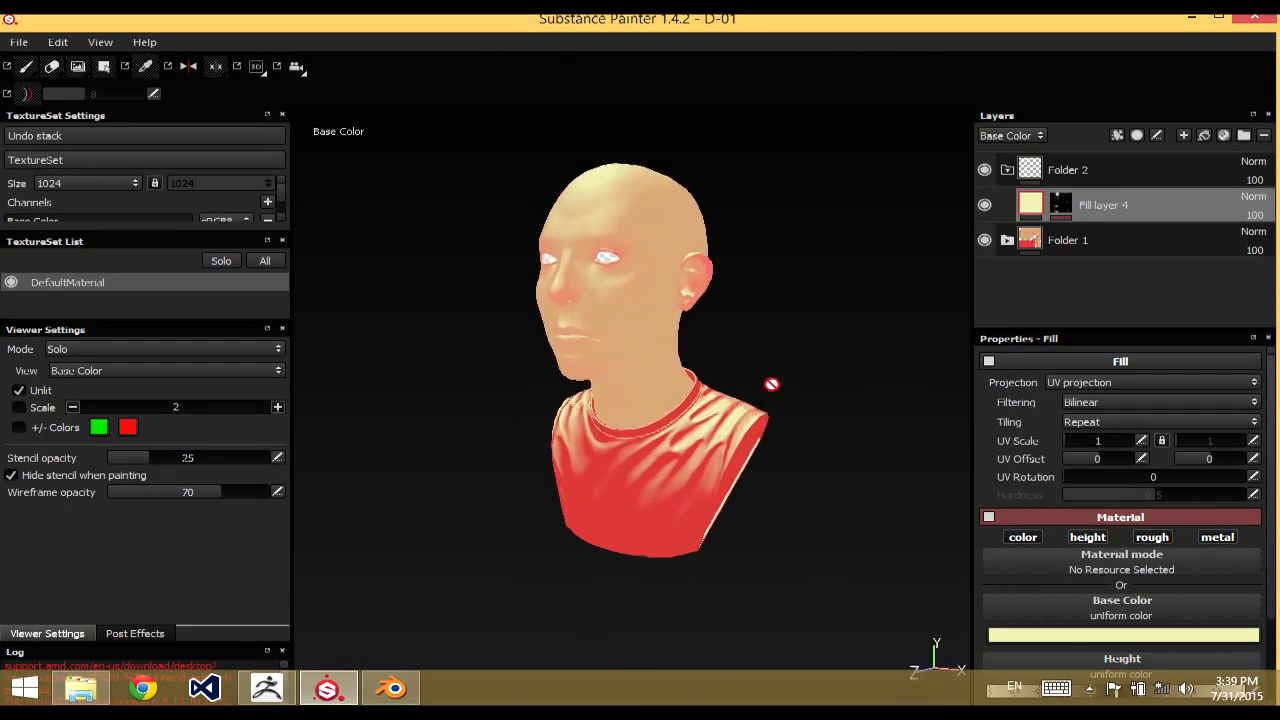
# Examine the pale yellow top light on the face and shirt from several angles and distances
pyautogui.keyDown('alt'); pyautogui.moveTo(772, 384); pyautogui.dragTo(851, 366, button='middle'); pyautogui.keyUp('alt')
pyautogui.keyDown('alt'); pyautogui.moveTo(851, 366); pyautogui.dragTo(831, 272); pyautogui.keyUp('alt')
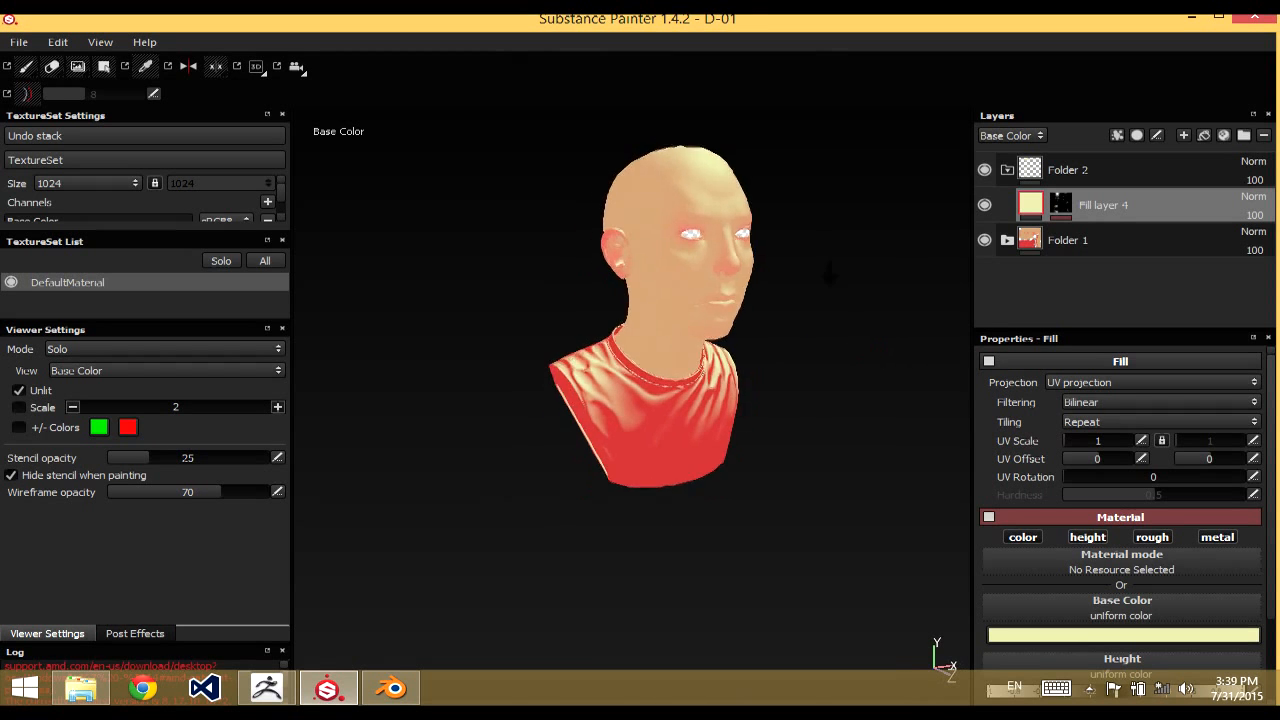
pyautogui.keyDown('alt'); pyautogui.moveTo(831, 272); pyautogui.dragTo(790, 310, button='right'); pyautogui.keyUp('alt')
pyautogui.keyDown('alt'); pyautogui.moveTo(790, 310); pyautogui.dragTo(817, 409); pyautogui.keyUp('alt')
pyautogui.keyDown('alt'); pyautogui.moveTo(817, 409); pyautogui.dragTo(847, 384, button='right'); pyautogui.keyUp('alt')
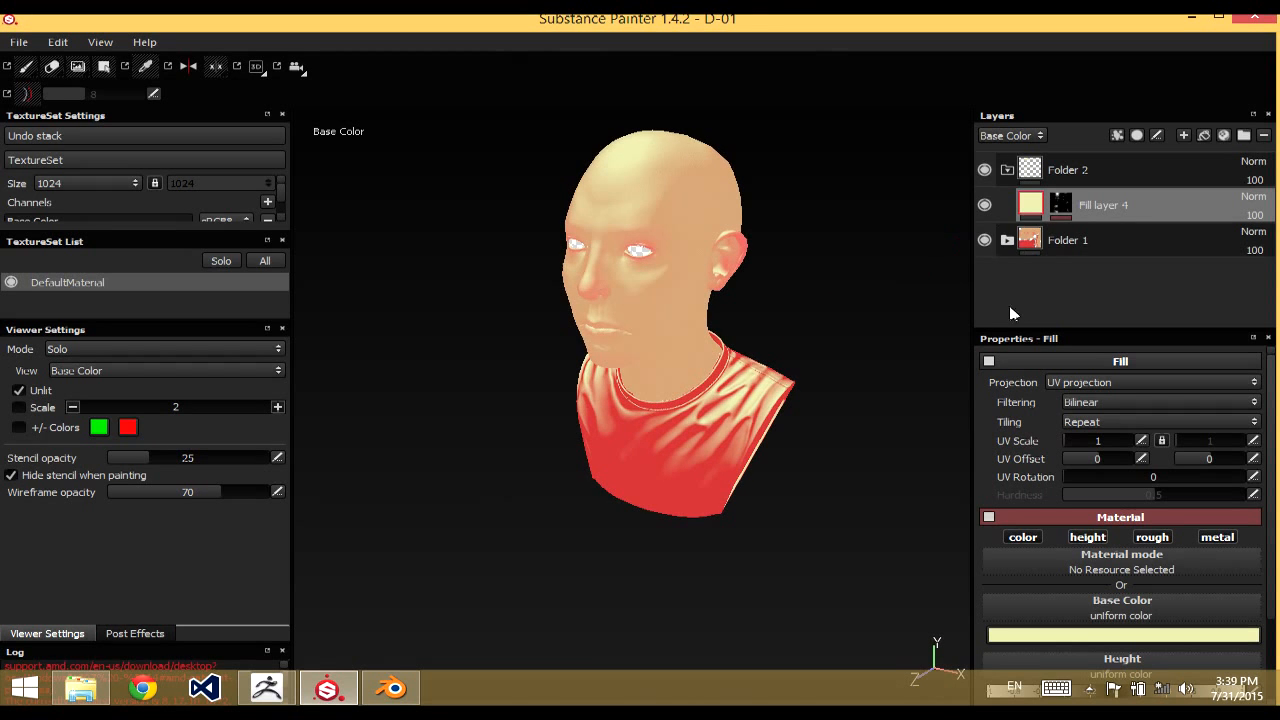
pyautogui.click(1059, 211)
pyautogui.moveTo(838, 352)
pyautogui.keyDown('alt'); pyautogui.mouseDown()
pyautogui.moveTo(857, 345)
pyautogui.moveTo(872, 305)
pyautogui.mouseUp(); pyautogui.keyUp('alt')
pyautogui.keyDown('alt'); pyautogui.moveTo(872, 305); pyautogui.dragTo(829, 289, button='right'); pyautogui.keyUp('alt')
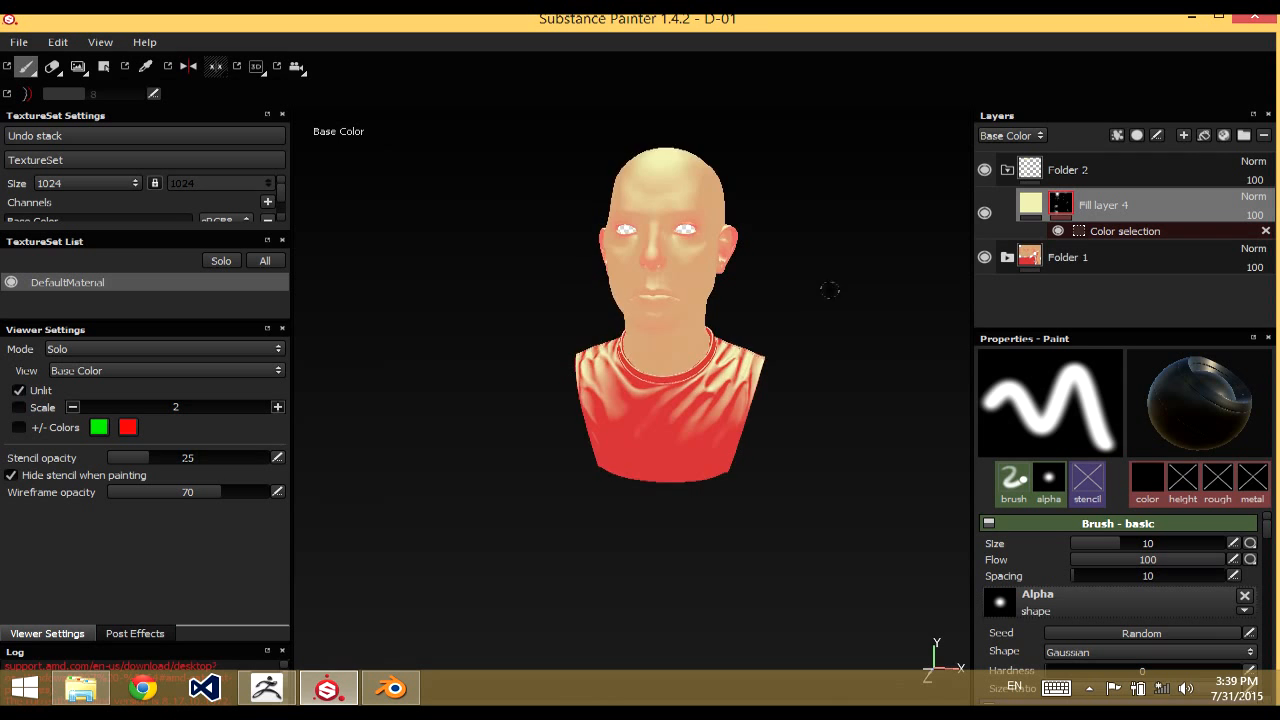
pyautogui.keyDown('alt'); pyautogui.moveTo(829, 289); pyautogui.dragTo(803, 338); pyautogui.keyUp('alt')
pyautogui.keyDown('alt'); pyautogui.moveTo(803, 338); pyautogui.dragTo(783, 246, button='right'); pyautogui.keyUp('alt')
pyautogui.keyDown('alt'); pyautogui.moveTo(783, 246); pyautogui.dragTo(786, 280); pyautogui.keyUp('alt')
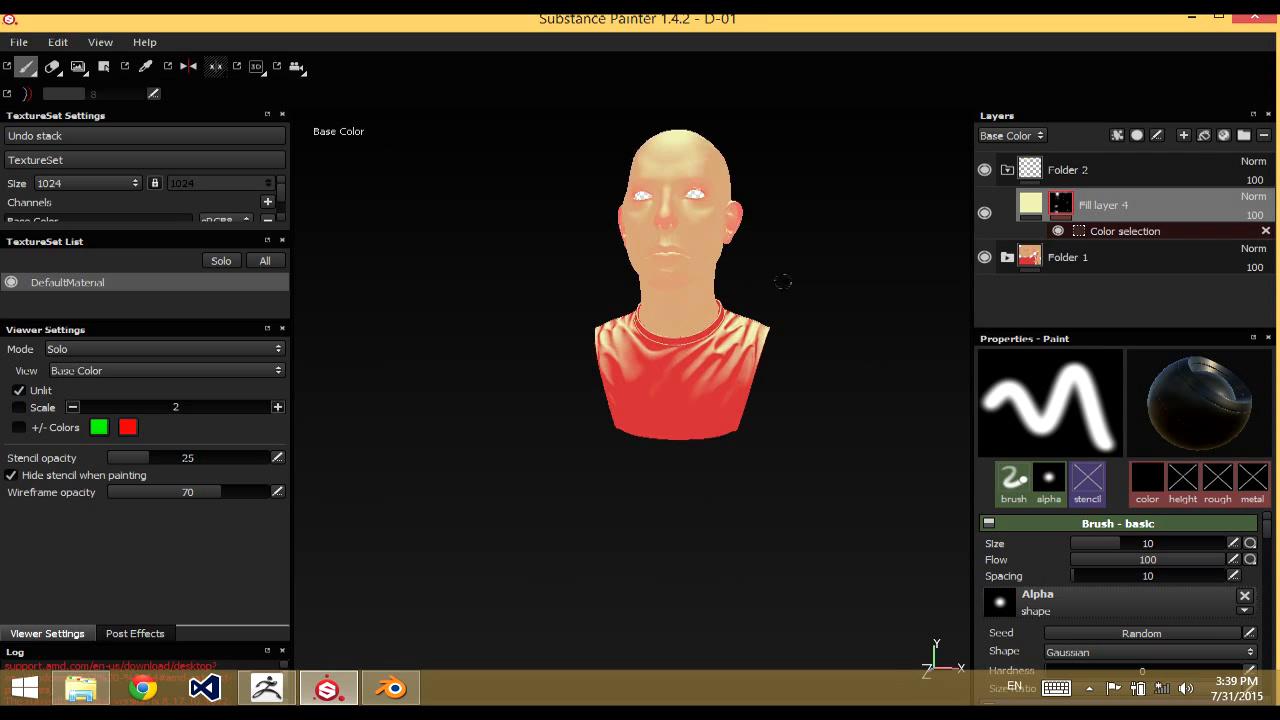
pyautogui.keyDown('alt'); pyautogui.moveTo(786, 280); pyautogui.dragTo(778, 349, button='right'); pyautogui.keyUp('alt')
pyautogui.keyDown('alt'); pyautogui.moveTo(778, 349); pyautogui.dragTo(788, 388); pyautogui.keyUp('alt')
pyautogui.keyDown('alt'); pyautogui.moveTo(788, 388); pyautogui.dragTo(754, 315, button='right'); pyautogui.keyUp('alt')
pyautogui.keyDown('alt'); pyautogui.moveTo(754, 315); pyautogui.dragTo(768, 322); pyautogui.keyUp('alt')
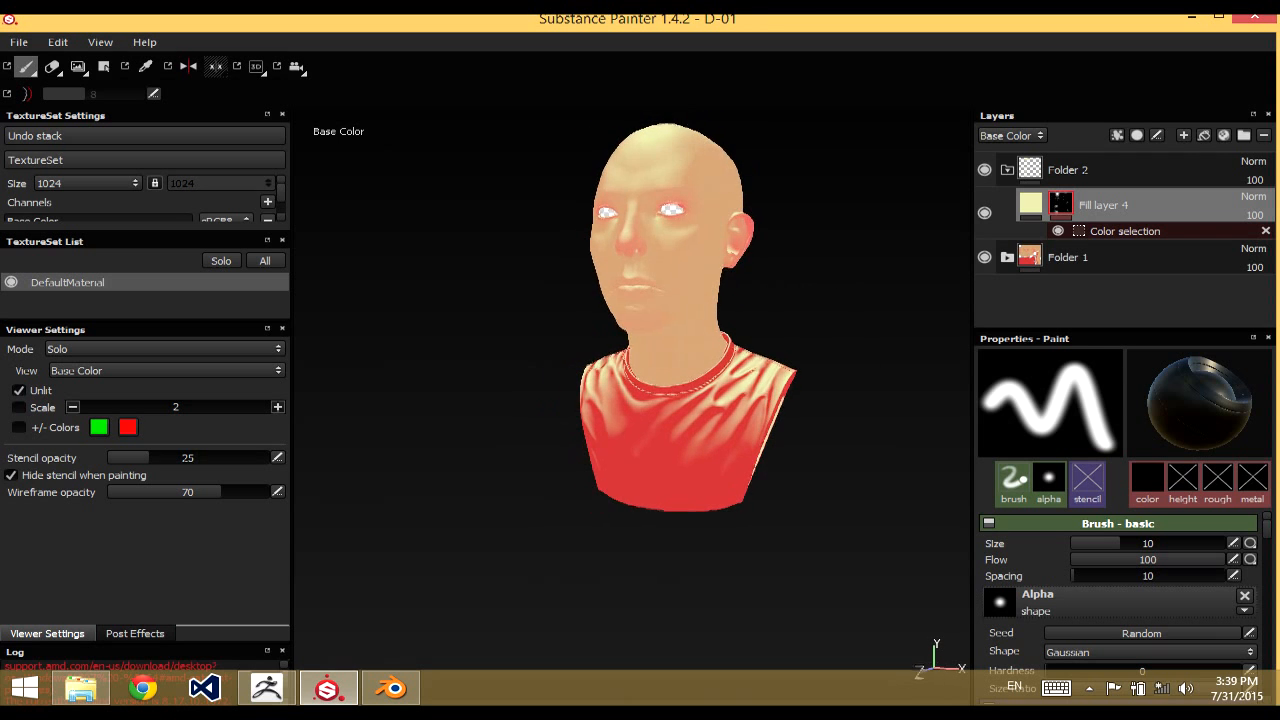
pyautogui.keyDown('alt'); pyautogui.moveTo(668, 294); pyautogui.dragTo(742, 312); pyautogui.keyUp('alt')
pyautogui.keyDown('alt'); pyautogui.moveTo(742, 312); pyautogui.dragTo(715, 255, button='right'); pyautogui.keyUp('alt')
pyautogui.keyDown('alt'); pyautogui.moveTo(715, 255); pyautogui.dragTo(748, 250); pyautogui.keyUp('alt')
pyautogui.keyDown('alt'); pyautogui.moveTo(748, 250); pyautogui.dragTo(740, 400, button='right'); pyautogui.keyUp('alt')
pyautogui.keyDown('alt'); pyautogui.moveTo(740, 400); pyautogui.dragTo(686, 409); pyautogui.keyUp('alt')
pyautogui.keyDown('alt'); pyautogui.moveTo(686, 409); pyautogui.dragTo(735, 312, button='right'); pyautogui.keyUp('alt')
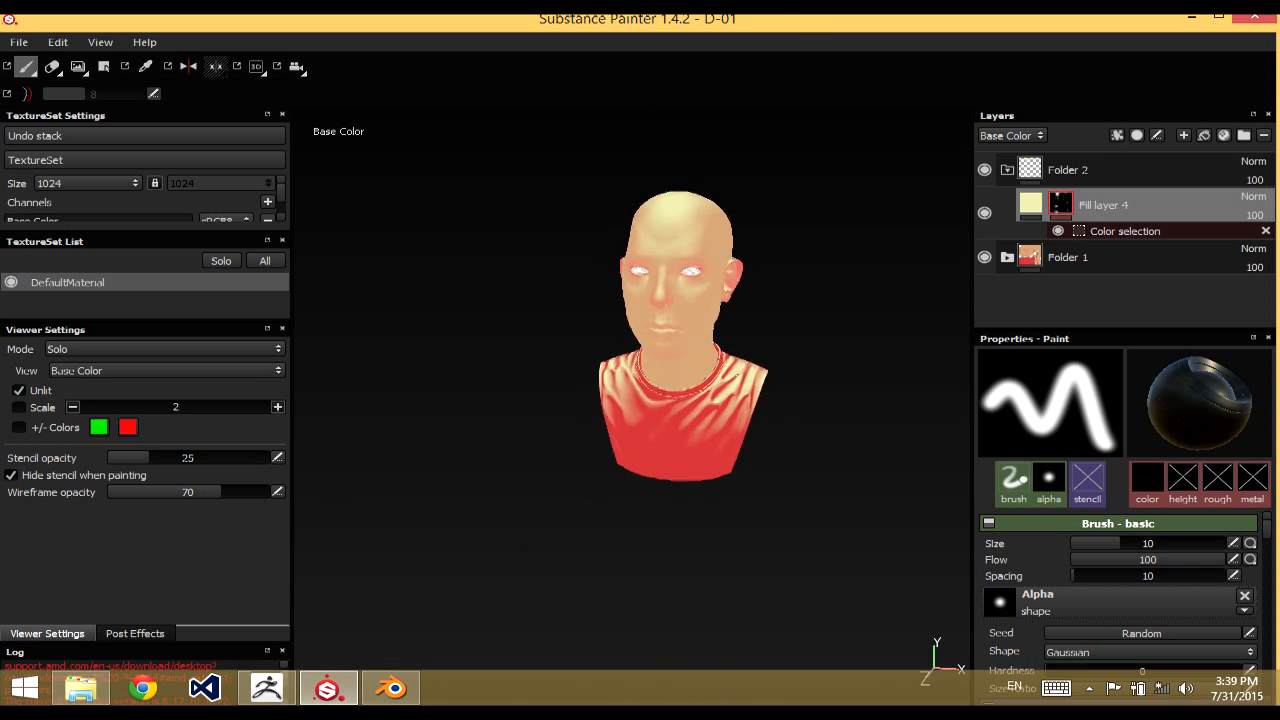
pyautogui.keyDown('alt'); pyautogui.moveTo(735, 312); pyautogui.dragTo(712, 245); pyautogui.keyUp('alt')
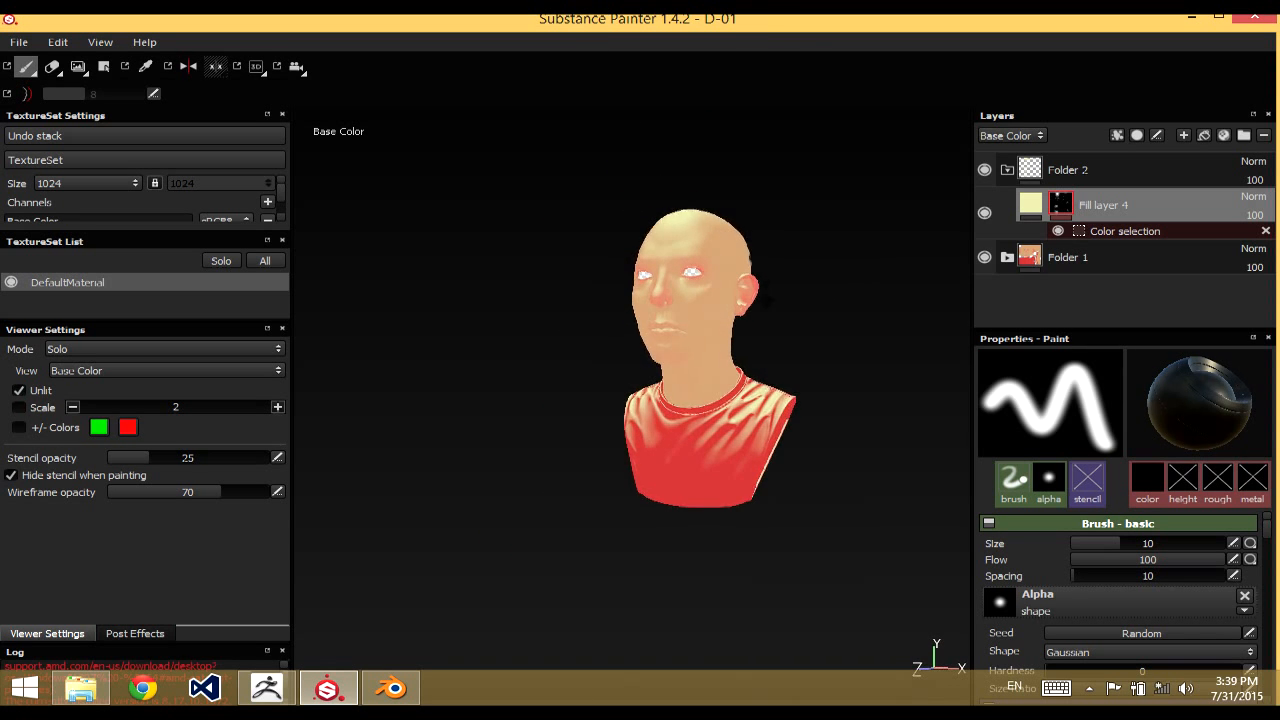
pyautogui.keyDown('alt'); pyautogui.moveTo(712, 245); pyautogui.dragTo(703, 312, button='right'); pyautogui.keyUp('alt')
pyautogui.moveTo(703, 312)
pyautogui.keyDown('alt'); pyautogui.mouseDown()
pyautogui.moveTo(681, 308)
pyautogui.moveTo(637, 214)
pyautogui.moveTo(677, 300)
pyautogui.moveTo(717, 300)
pyautogui.moveTo(685, 315)
pyautogui.mouseUp(); pyautogui.keyUp('alt')
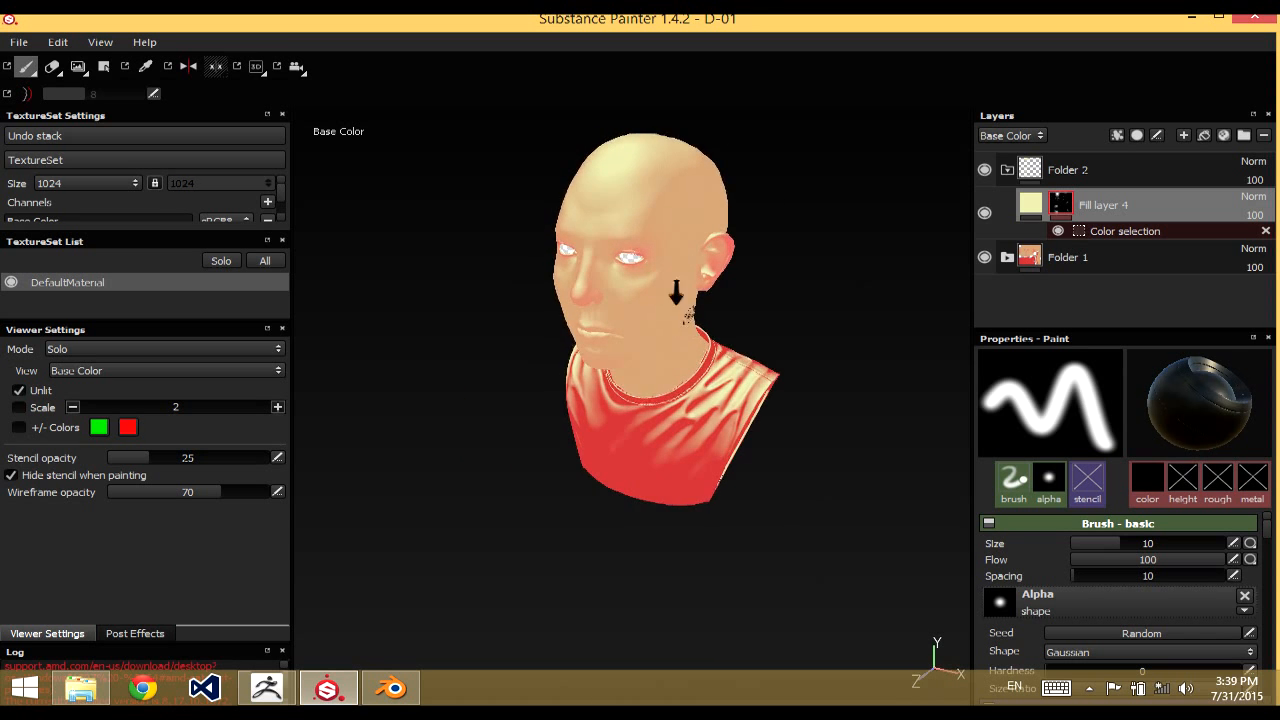
pyautogui.keyDown('alt'); pyautogui.moveTo(677, 294); pyautogui.dragTo(666, 286, button='right'); pyautogui.keyUp('alt')
pyautogui.keyDown('alt'); pyautogui.moveTo(666, 286); pyautogui.dragTo(661, 242, button='middle'); pyautogui.keyUp('alt')
pyautogui.keyDown('alt'); pyautogui.moveTo(661, 242); pyautogui.dragTo(665, 261); pyautogui.keyUp('alt')
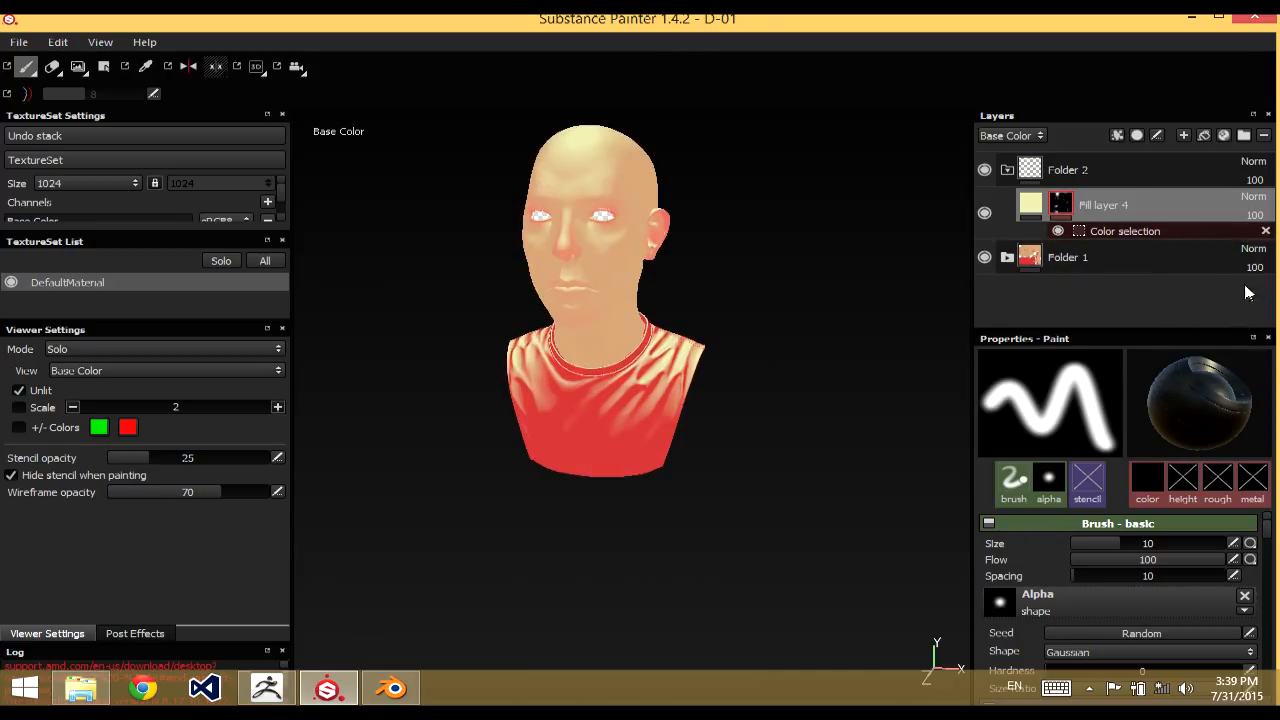
# Add two more normal-map colors to the color selection, beige from the side of the crown and green from the shoulder
pyautogui.click(1134, 238)
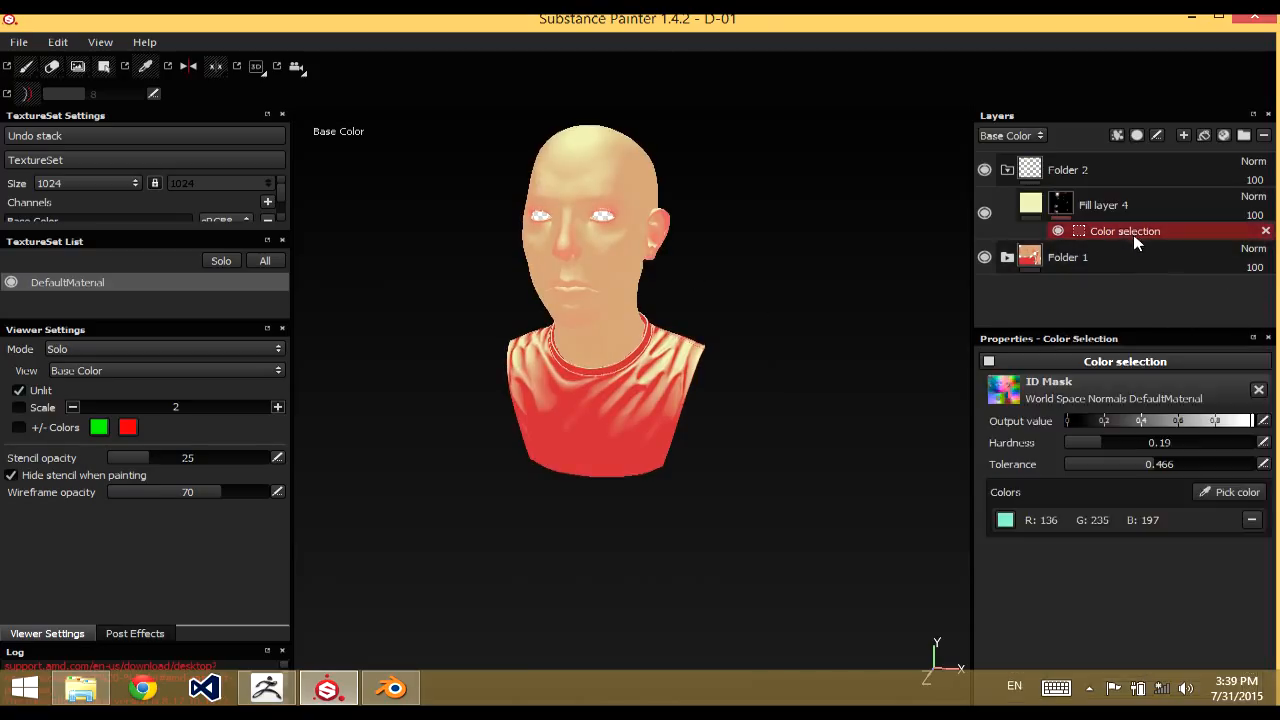
pyautogui.click(1222, 492)
pyautogui.click(636, 143)
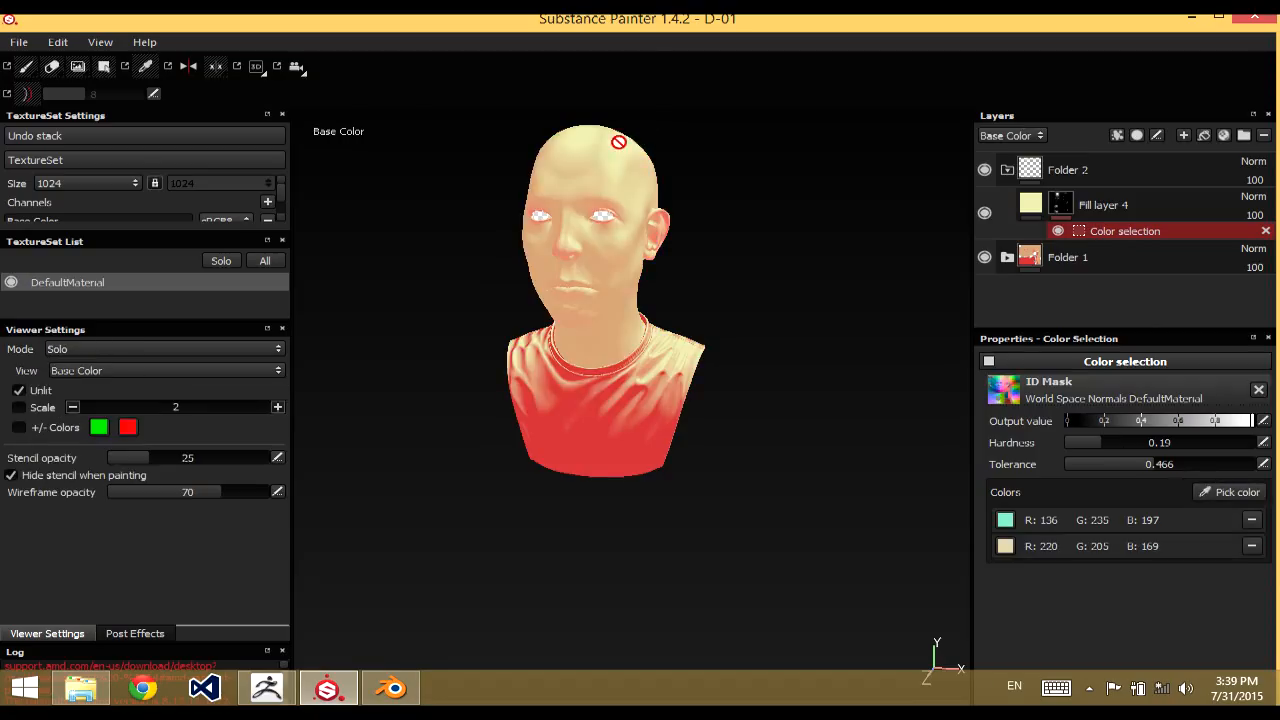
pyautogui.click(1222, 490)
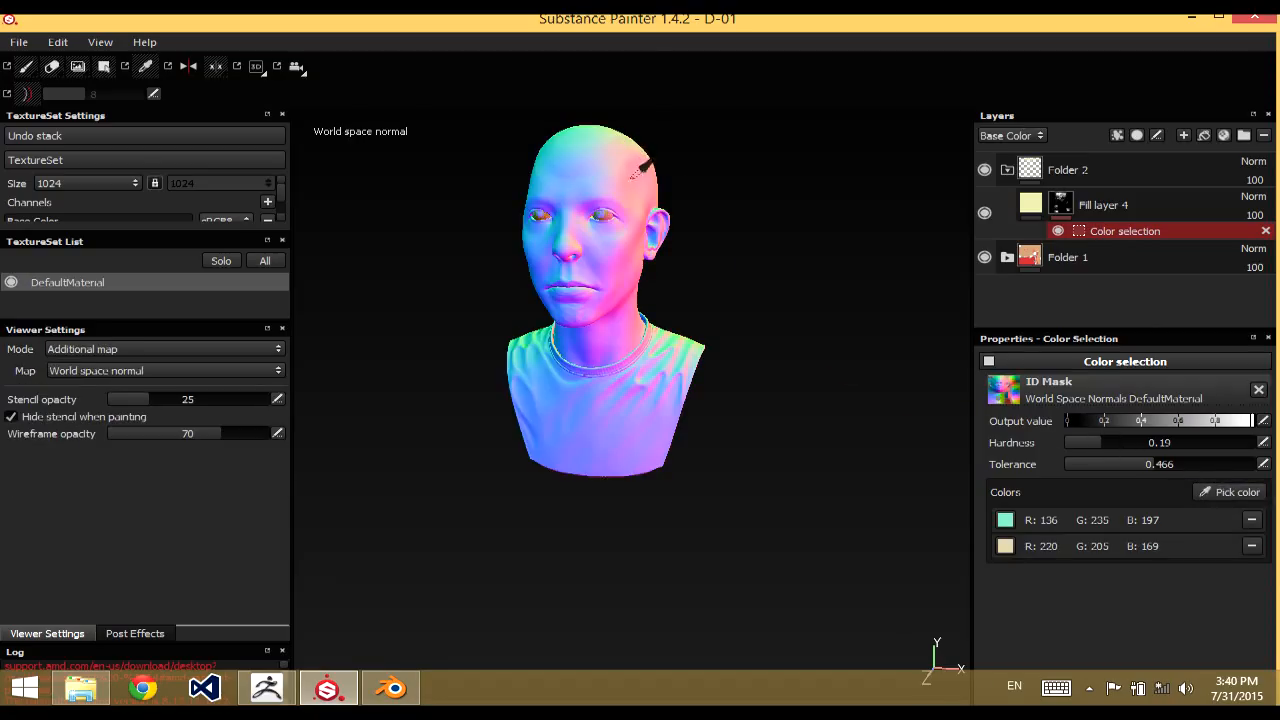
pyautogui.click(532, 334)
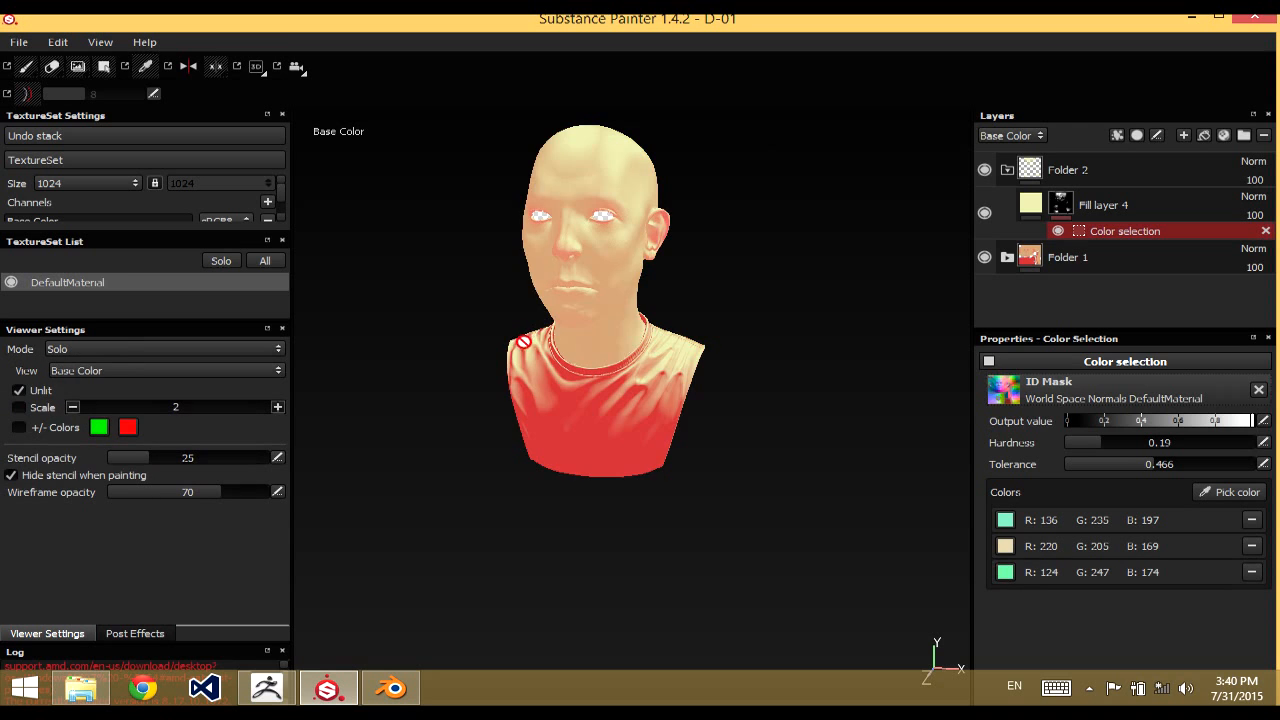
# Duplicate the pale yellow fill layer together with its mask and hide the copy
pyautogui.click(1026, 214)
pyautogui.hotkey('ctrl', 'd')
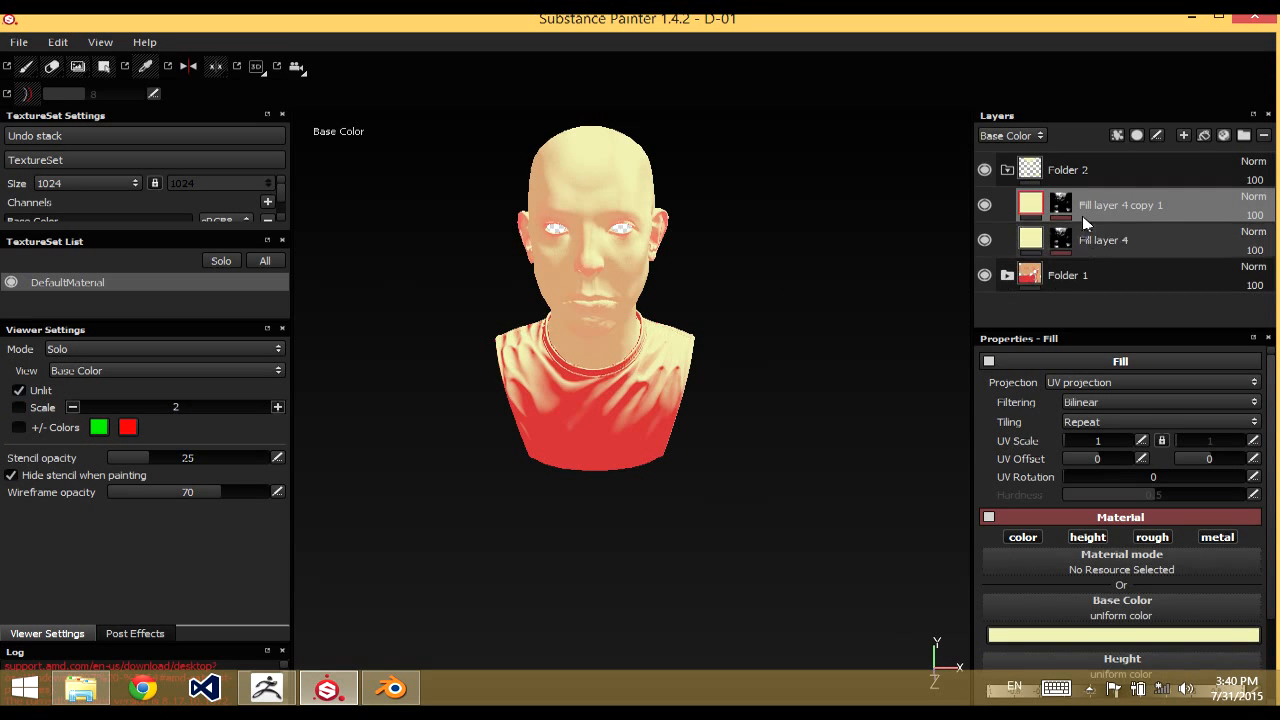
pyautogui.click(986, 207)
# Examine the painted-on lighting over the head, neck and shirt folds from several angles and distances
pyautogui.moveTo(814, 314)
pyautogui.keyDown('alt'); pyautogui.mouseDown()
pyautogui.moveTo(766, 271)
pyautogui.moveTo(797, 363)
pyautogui.moveTo(771, 293)
pyautogui.moveTo(798, 306)
pyautogui.mouseUp(); pyautogui.keyUp('alt')
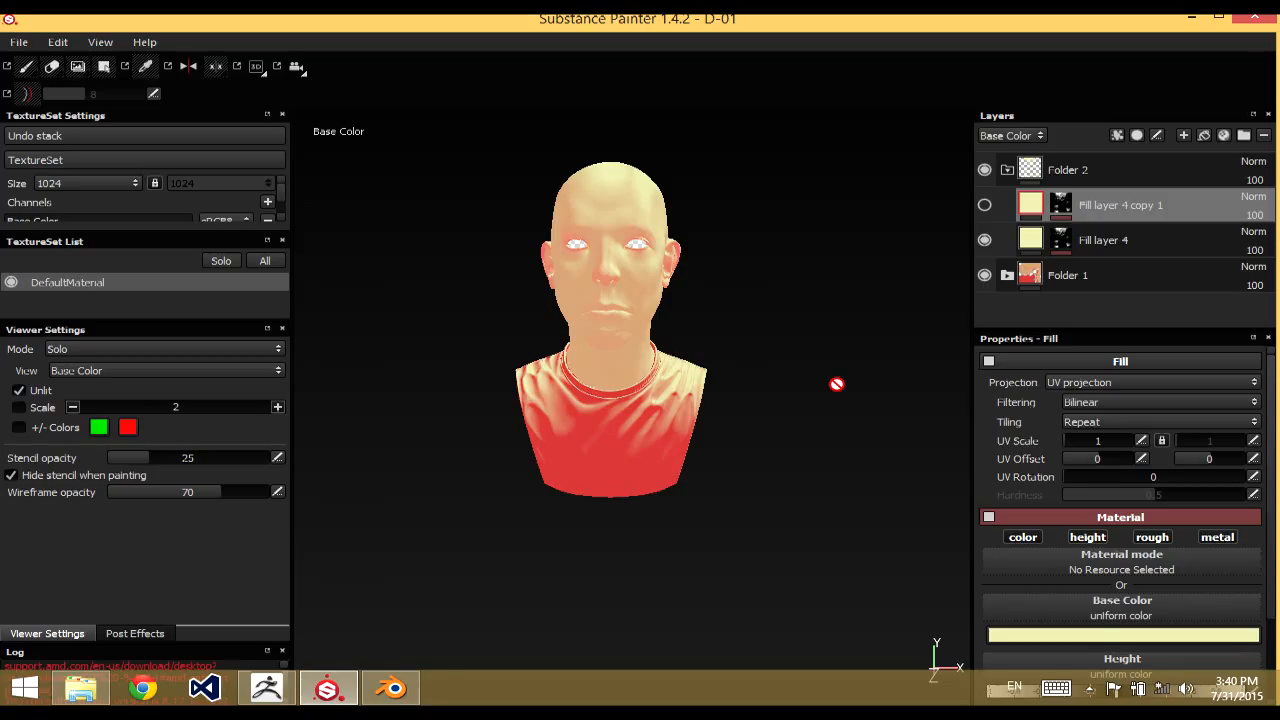
pyautogui.keyDown('alt'); pyautogui.moveTo(640, 340); pyautogui.dragTo(685, 334); pyautogui.keyUp('alt')
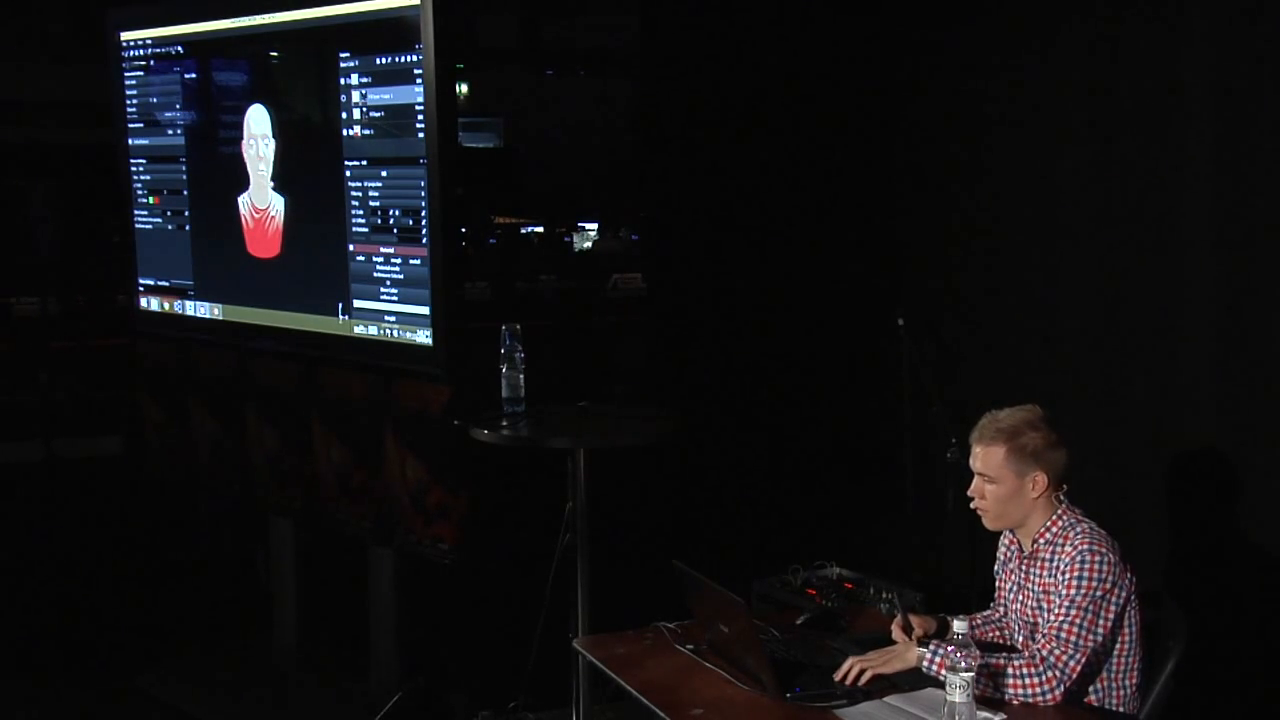
pyautogui.keyDown('alt'); pyautogui.moveTo(243, 197); pyautogui.dragTo(260, 197); pyautogui.keyUp('alt')
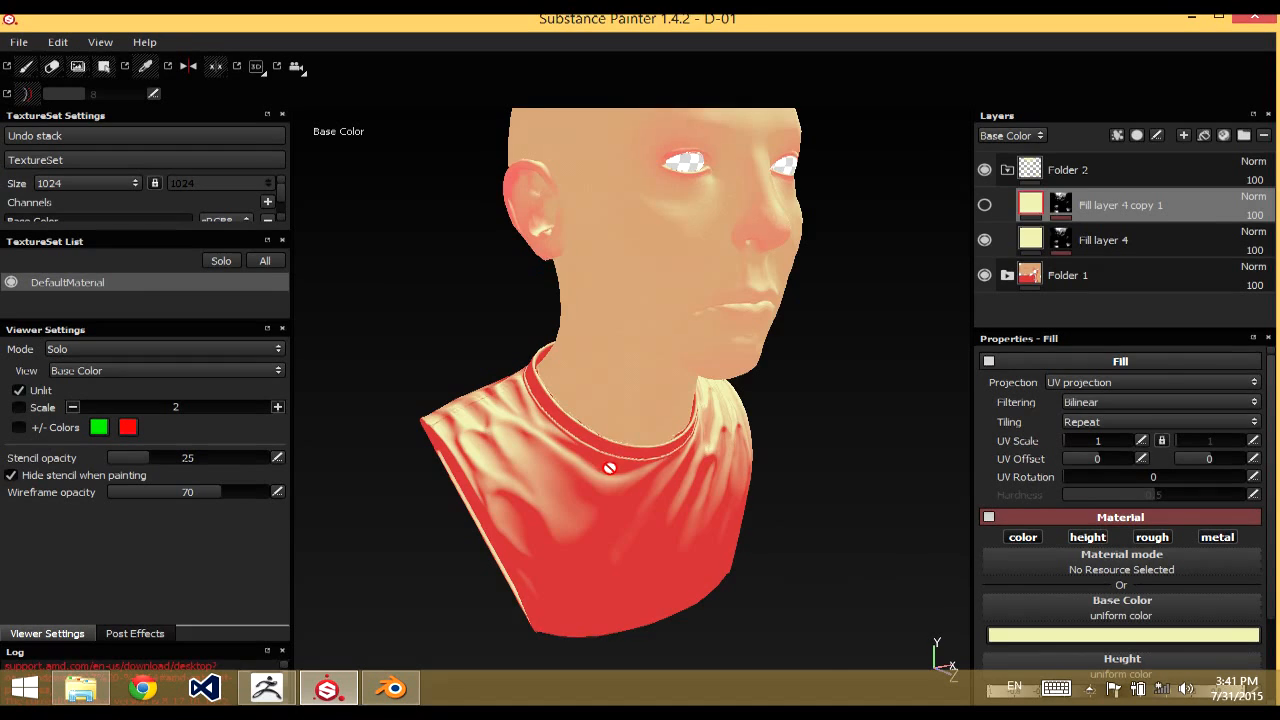
pyautogui.moveTo(609, 470)
pyautogui.keyDown('alt'); pyautogui.mouseDown()
pyautogui.moveTo(608, 437)
pyautogui.moveTo(617, 506)
pyautogui.moveTo(632, 518)
pyautogui.moveTo(543, 509)
pyautogui.moveTo(637, 500)
pyautogui.moveTo(735, 460)
pyautogui.mouseUp(); pyautogui.keyUp('alt')
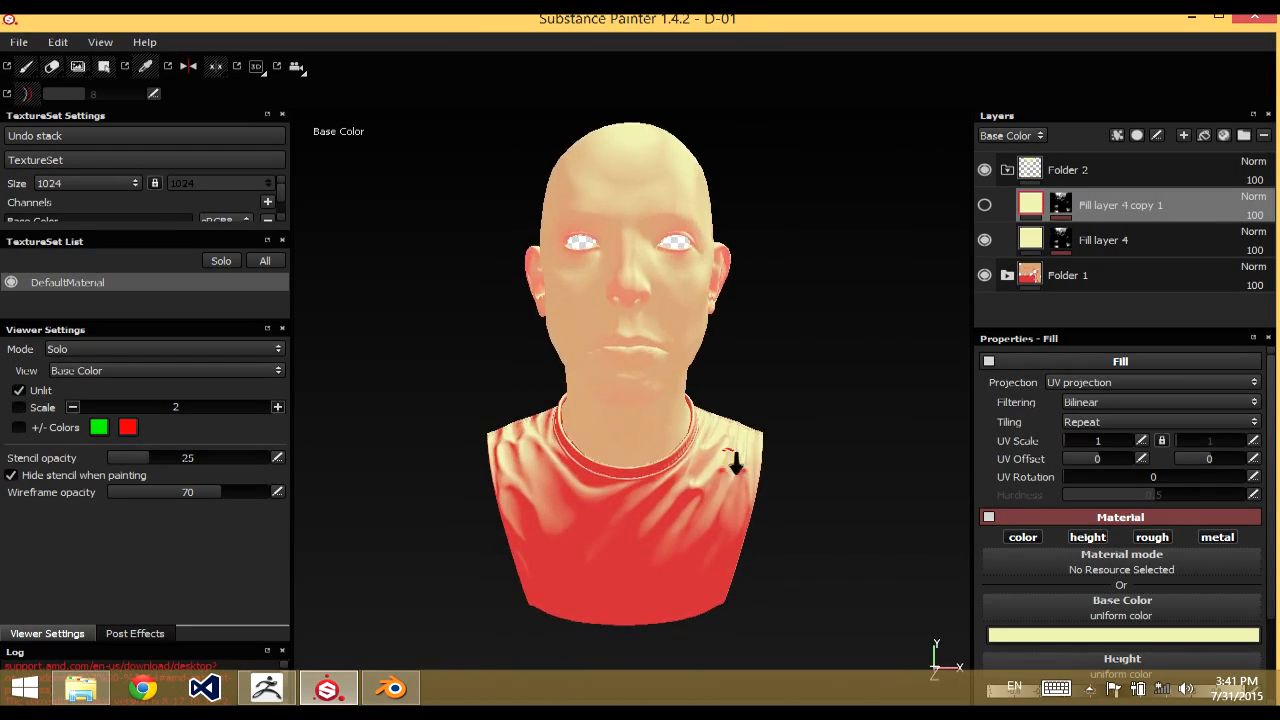
pyautogui.keyDown('alt'); pyautogui.moveTo(735, 460); pyautogui.dragTo(664, 390, button='right'); pyautogui.keyUp('alt')
pyautogui.keyDown('alt'); pyautogui.moveTo(664, 390); pyautogui.dragTo(729, 381); pyautogui.keyUp('alt')
pyautogui.keyDown('alt'); pyautogui.moveTo(694, 437); pyautogui.dragTo(694, 509, button='middle'); pyautogui.keyUp('alt')
pyautogui.keyDown('alt'); pyautogui.moveTo(694, 509); pyautogui.dragTo(574, 447); pyautogui.keyUp('alt')
pyautogui.keyDown('alt'); pyautogui.moveTo(643, 476); pyautogui.dragTo(646, 460, button='right'); pyautogui.keyUp('alt')
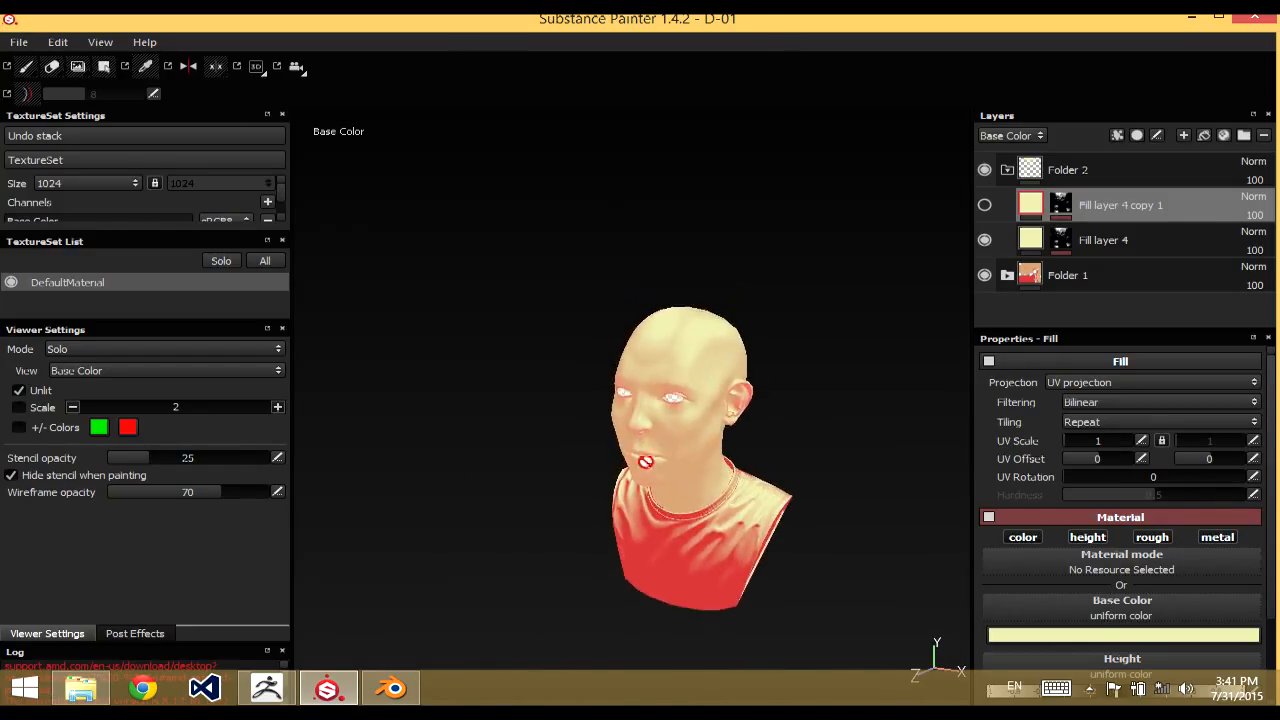
pyautogui.keyDown('alt'); pyautogui.moveTo(646, 460); pyautogui.dragTo(601, 392, button='middle'); pyautogui.keyUp('alt')
pyautogui.keyDown('alt'); pyautogui.moveTo(601, 392); pyautogui.dragTo(620, 471, button='right'); pyautogui.keyUp('alt')
pyautogui.keyDown('alt'); pyautogui.moveTo(615, 452); pyautogui.dragTo(635, 448); pyautogui.keyUp('alt')
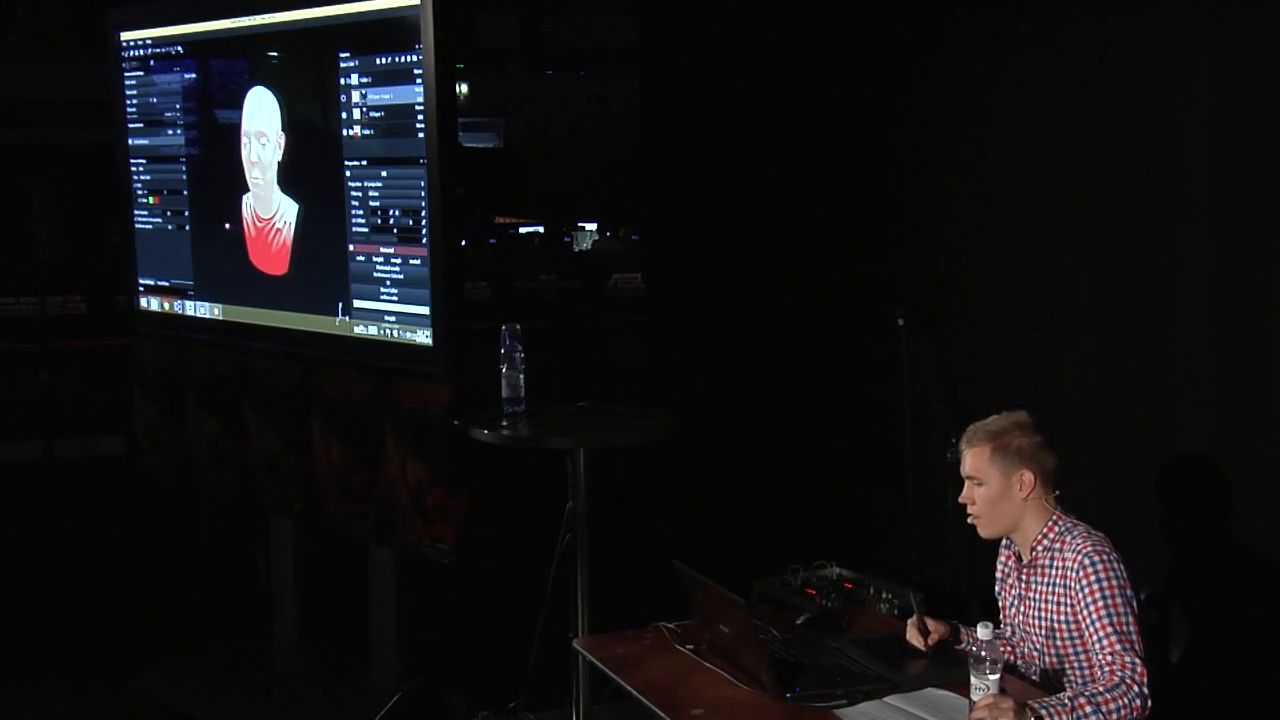
# Switch to ZBrush, where the bust sculpt is open
pyautogui.click(201, 310)
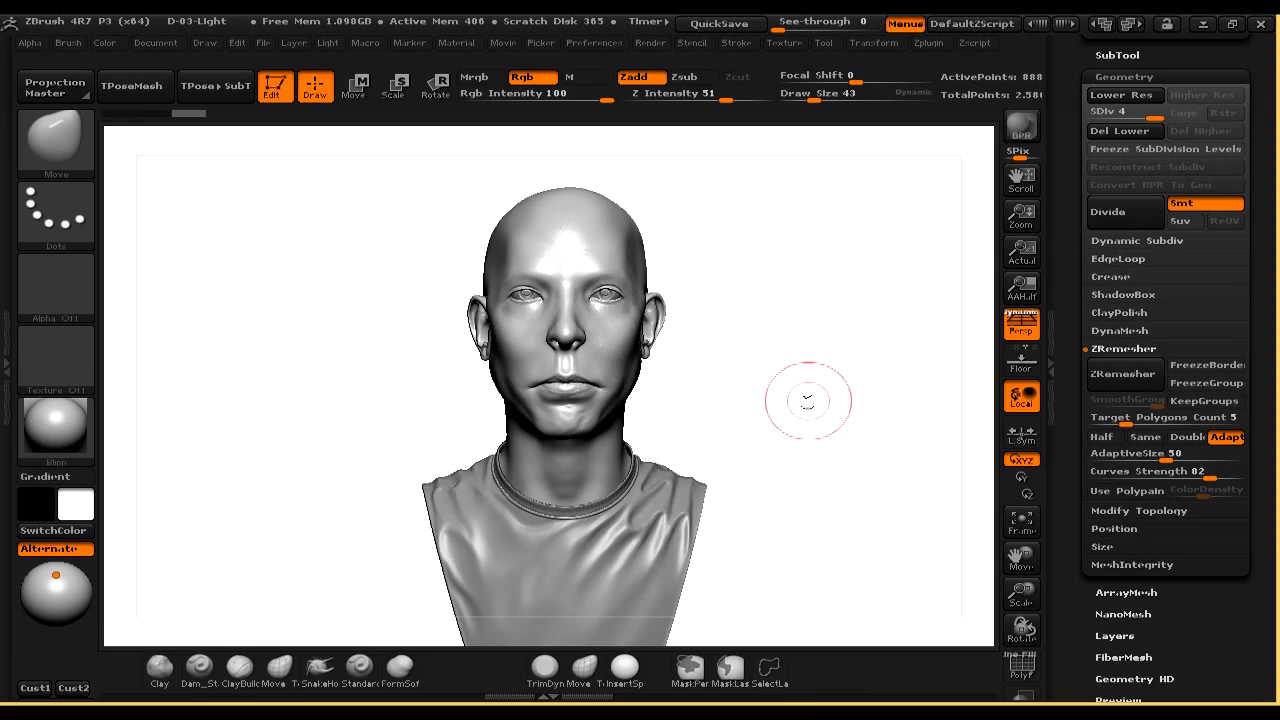
# Choose the ClayBuildup brush, followed by the soft Form brush, for sculpting the bust
pyautogui.moveTo(809, 386); pyautogui.dragTo(787, 392)
pyautogui.press('b')
pyautogui.press('c')
pyautogui.press('b')
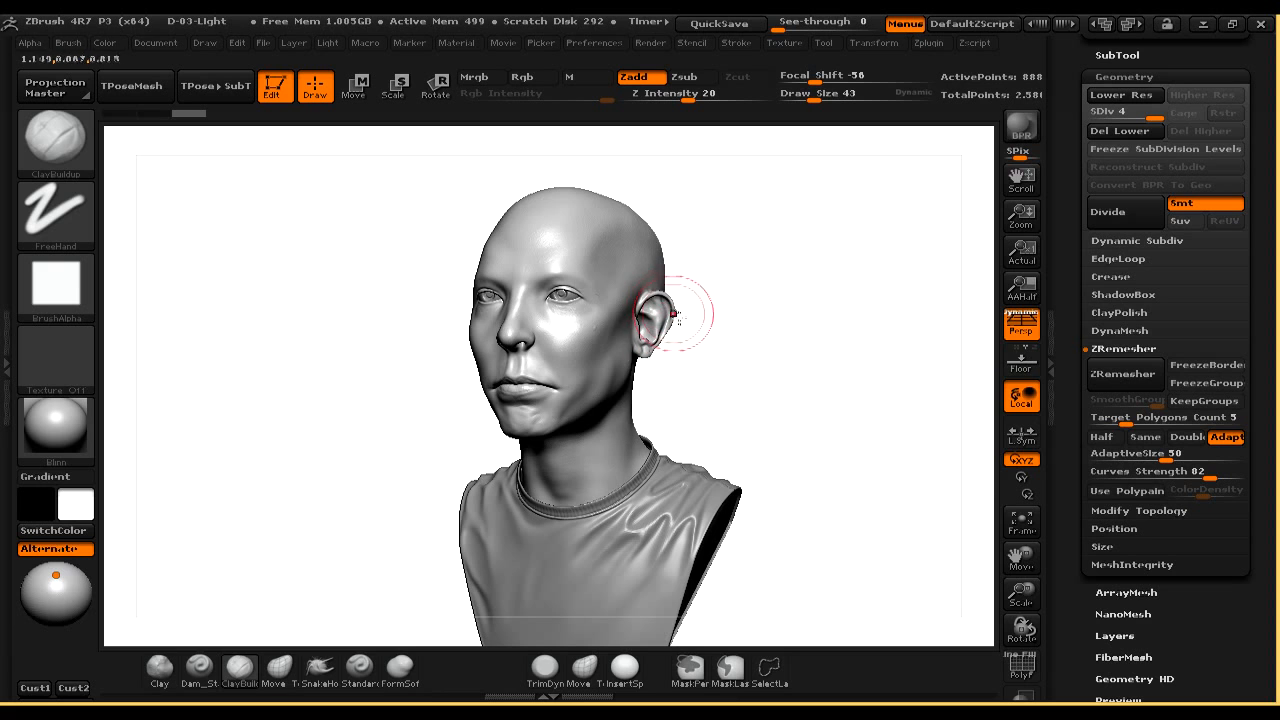
pyautogui.press('b')
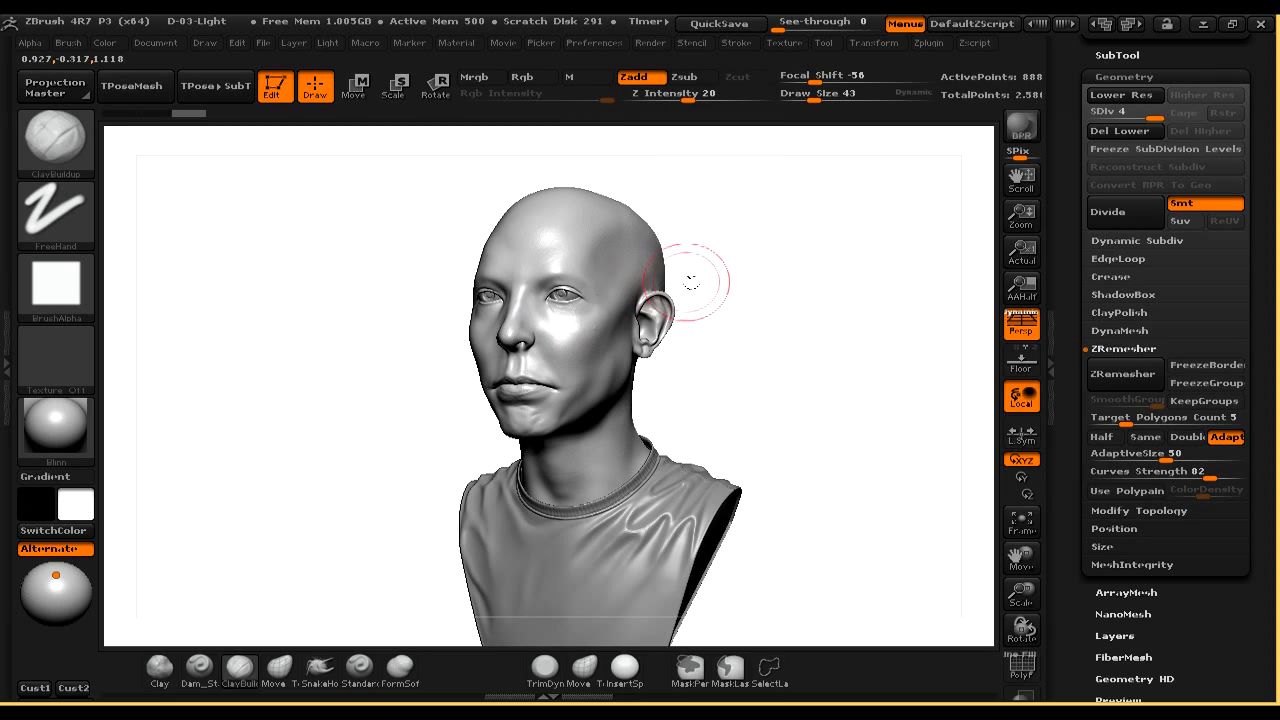
pyautogui.press('7')
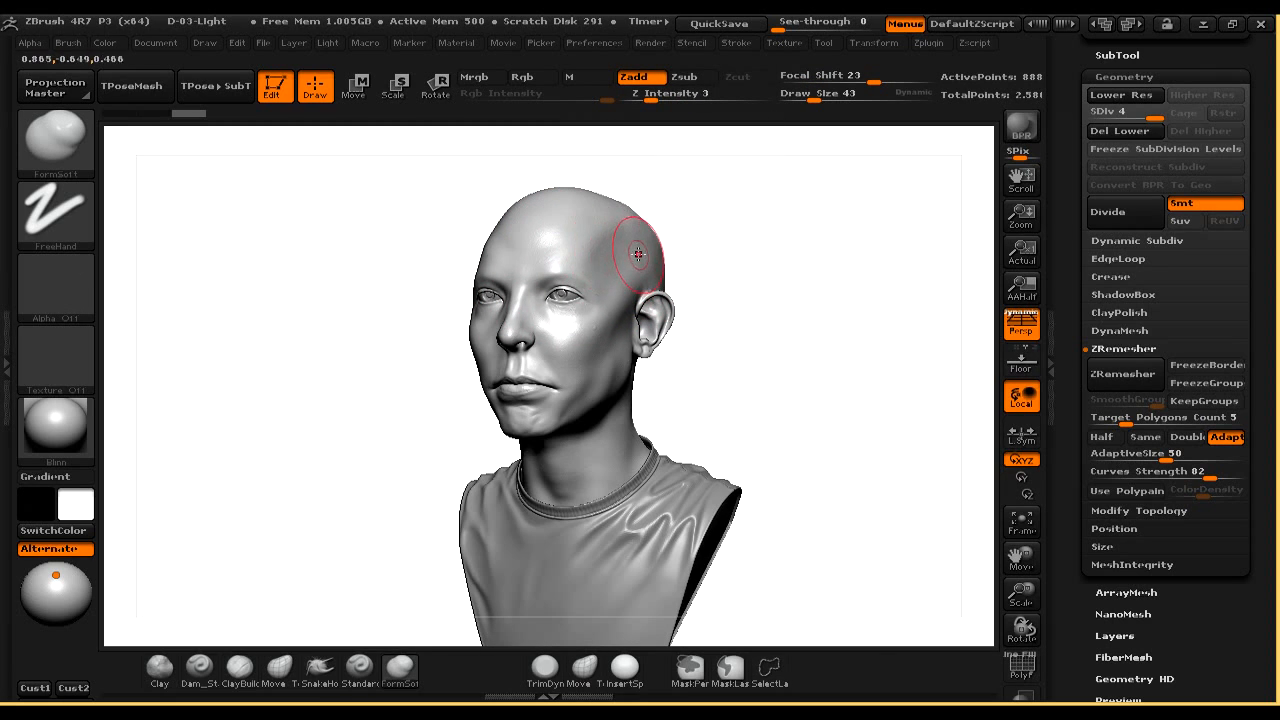
pyautogui.moveTo(682, 254)
pyautogui.mouseDown()
pyautogui.moveTo(694, 274)
pyautogui.moveTo(760, 274)
pyautogui.moveTo(723, 277)
pyautogui.moveTo(700, 223)
pyautogui.moveTo(721, 271)
pyautogui.moveTo(700, 249)
pyautogui.moveTo(720, 263)
pyautogui.moveTo(709, 266)
pyautogui.mouseUp()
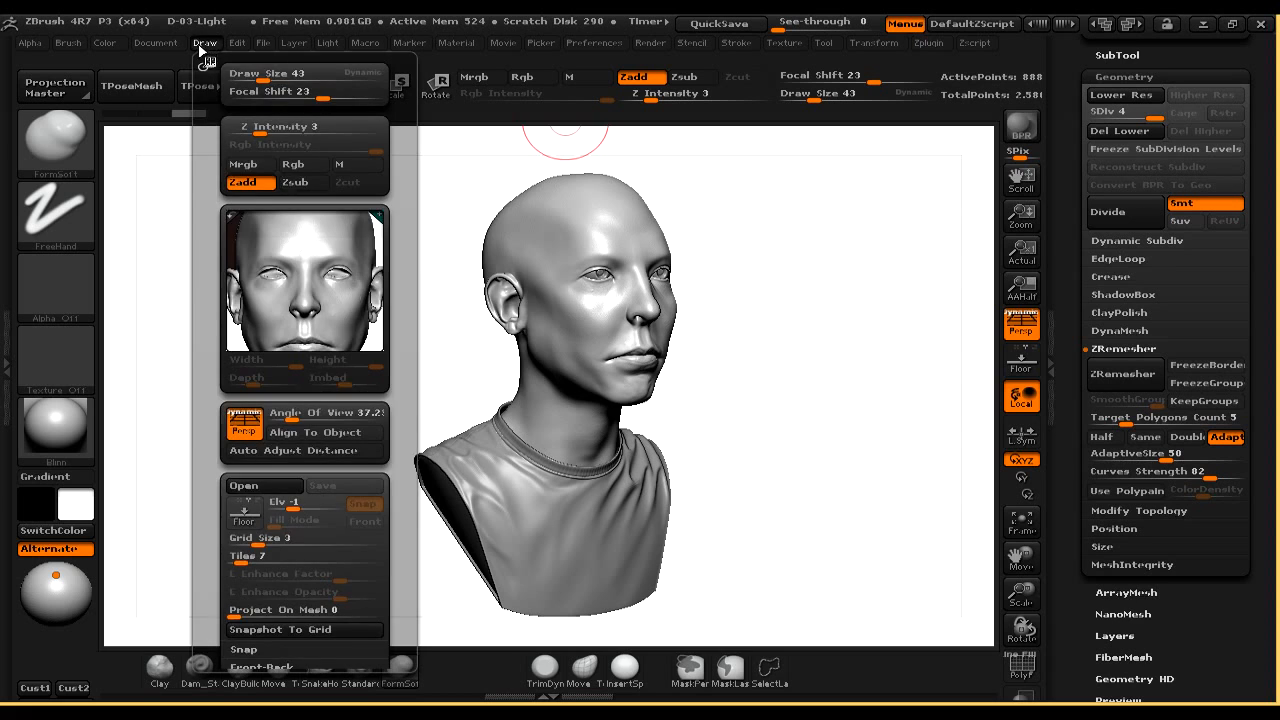
pyautogui.moveTo(170, 45)
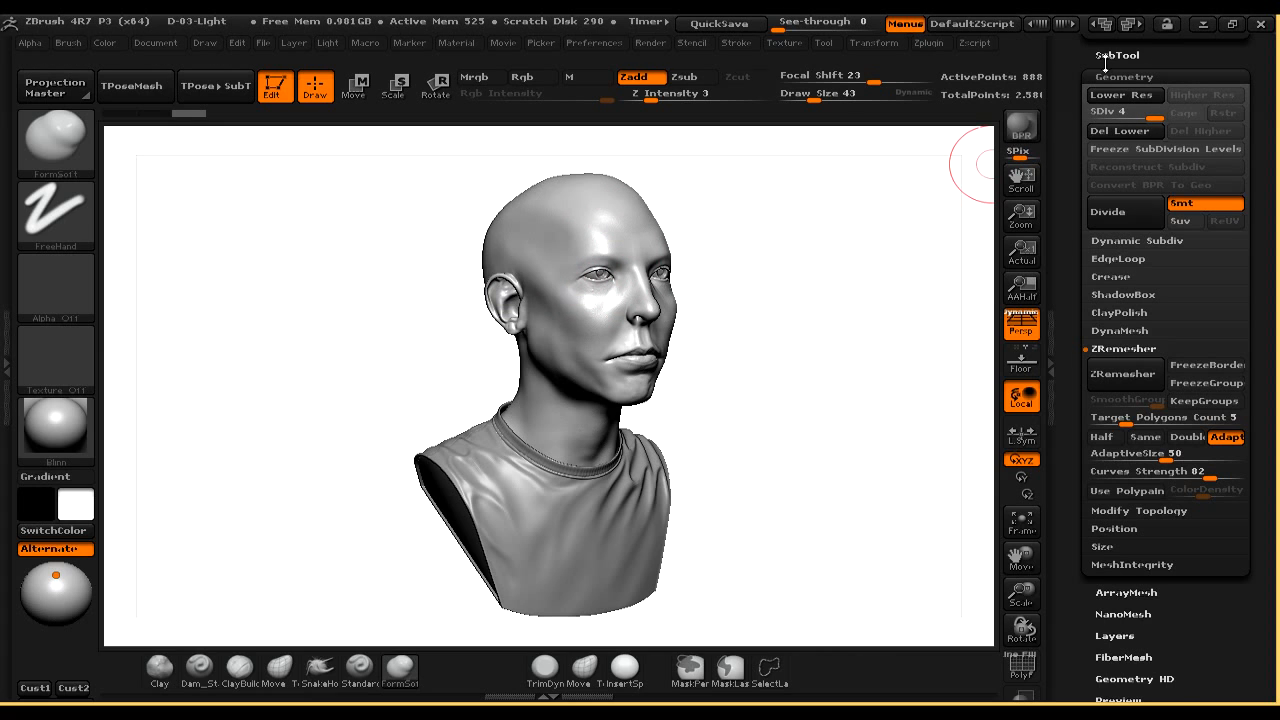
pyautogui.moveTo(1105, 62); pyautogui.dragTo(1076, 243)
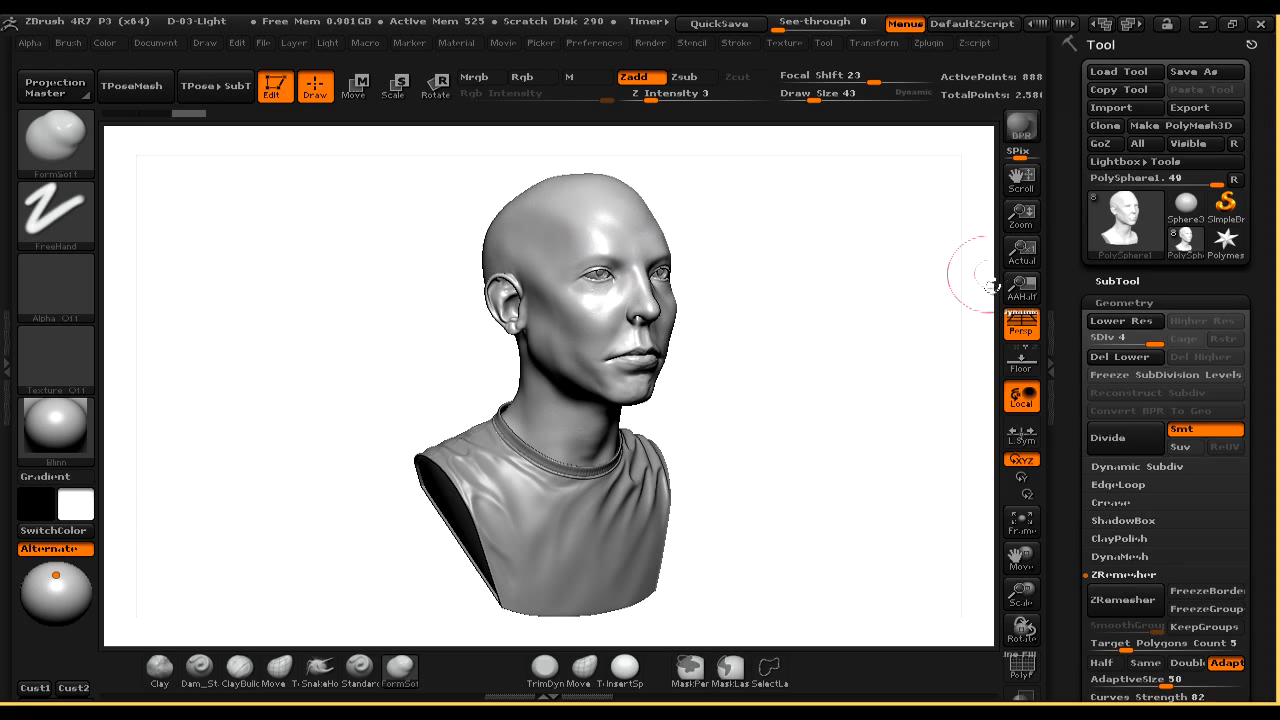
pyautogui.moveTo(781, 363)
pyautogui.mouseDown()
pyautogui.moveTo(773, 372)
pyautogui.moveTo(790, 382)
pyautogui.mouseUp()
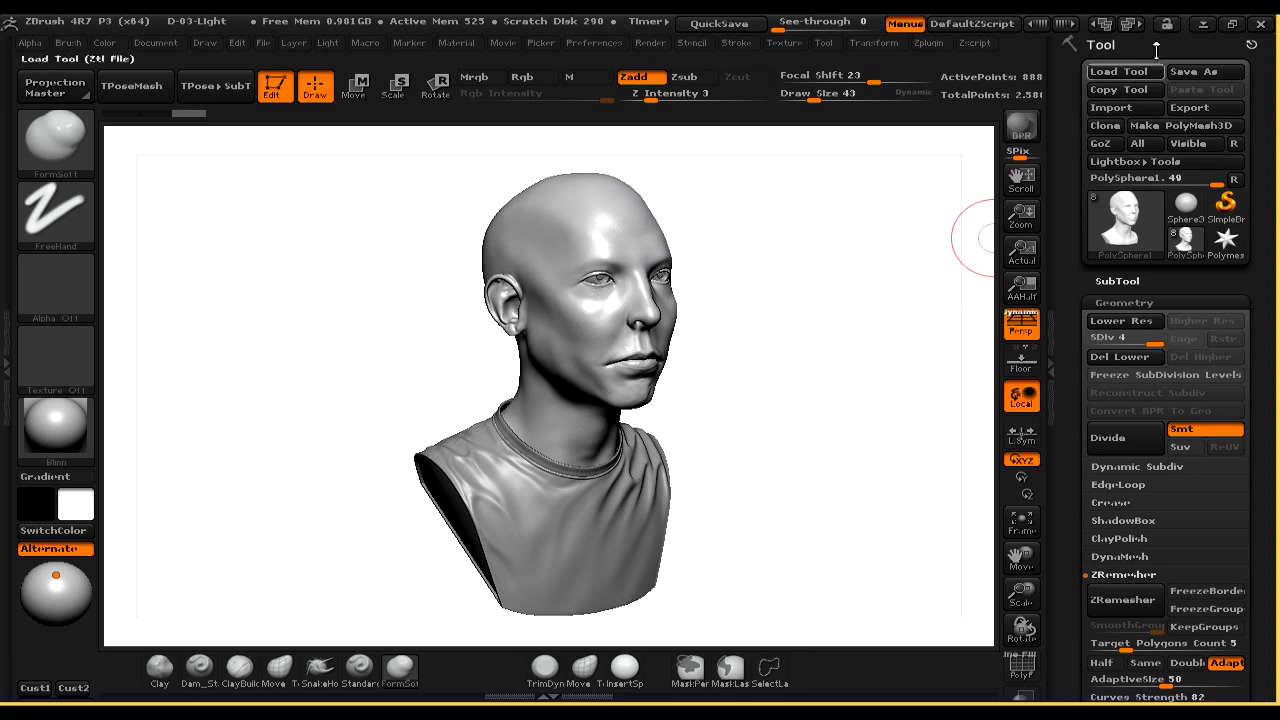
# Minimize ZBrush and return to the textured bust in Substance Painter
pyautogui.click(1200, 37)
pyautogui.click(1203, 25)
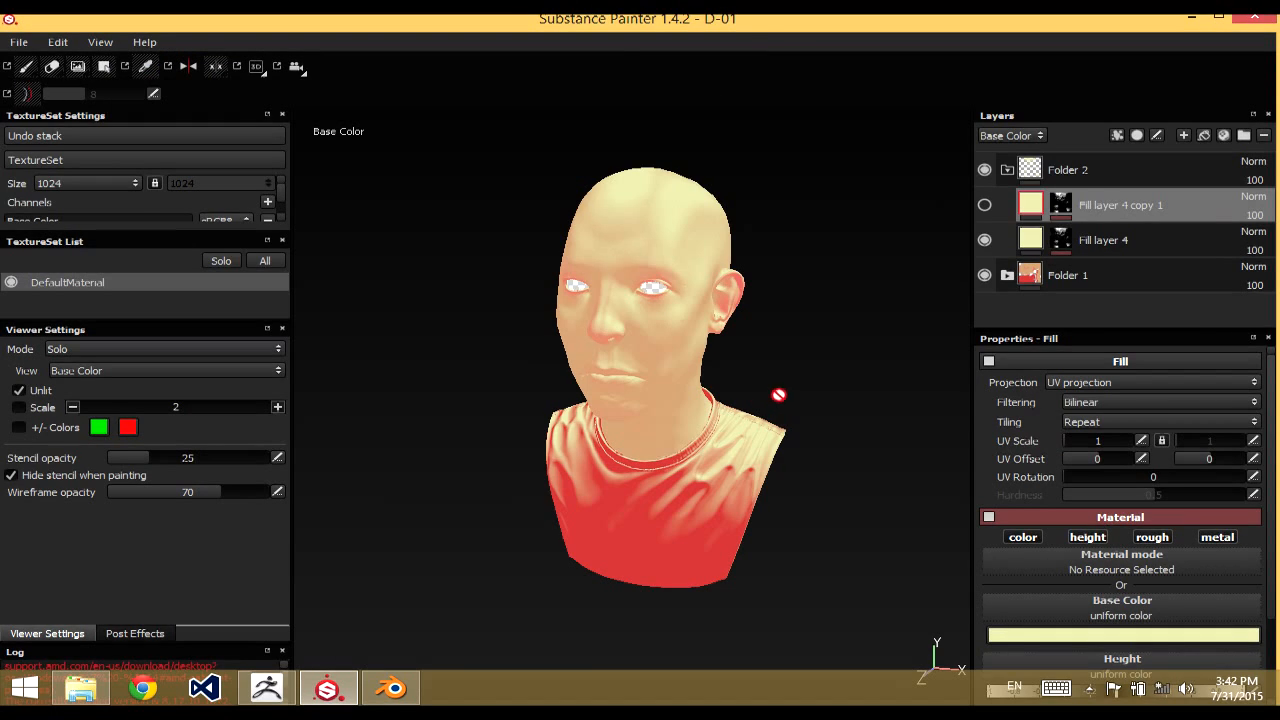
pyautogui.rightClick(766, 374)
pyautogui.click(790, 369)
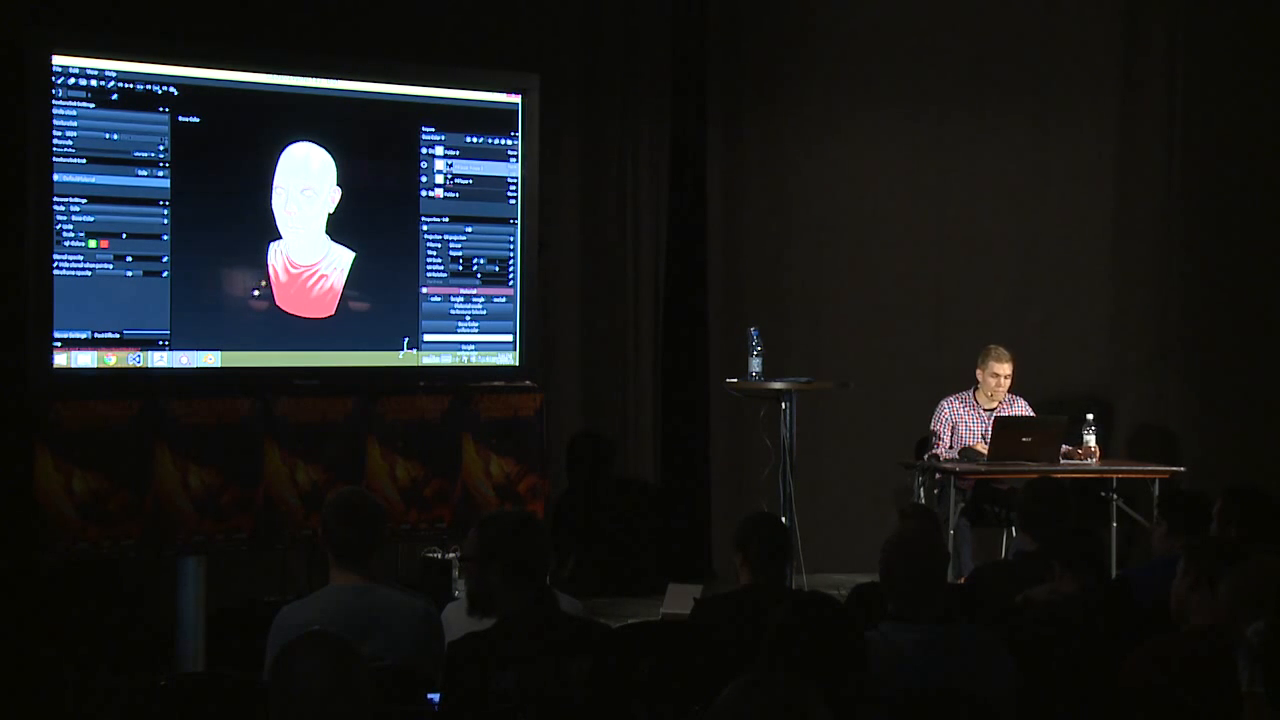
# Switch to ZBrush and deform the bust's head and face with an enlarged Move brush
pyautogui.click(161, 358)
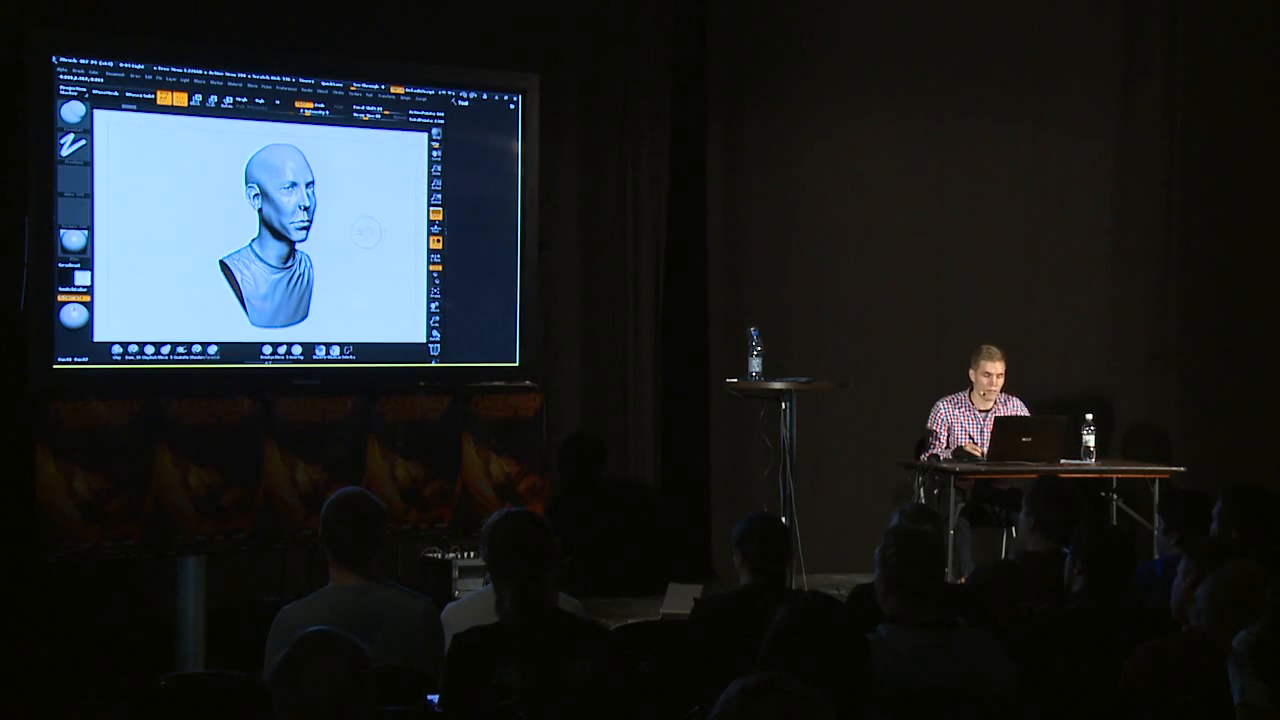
pyautogui.moveTo(340, 222)
pyautogui.mouseDown()
pyautogui.moveTo(290, 225)
pyautogui.moveTo(340, 270)
pyautogui.moveTo(330, 235)
pyautogui.moveTo(400, 240)
pyautogui.moveTo(385, 225)
pyautogui.moveTo(370, 240)
pyautogui.mouseUp()
pyautogui.click(165, 350)
pyautogui.press(']')
pyautogui.keyDown('alt'); pyautogui.moveTo(331, 294); pyautogui.dragTo(334, 297); pyautogui.keyUp('alt')
pyautogui.moveTo(293, 191)
pyautogui.mouseDown()
pyautogui.moveTo(298, 222)
pyautogui.moveTo(283, 205)
pyautogui.mouseUp()
pyautogui.moveTo(385, 238)
pyautogui.mouseDown()
pyautogui.moveTo(340, 238)
pyautogui.moveTo(288, 206)
pyautogui.moveTo(298, 234)
pyautogui.moveTo(294, 205)
pyautogui.moveTo(313, 236)
pyautogui.mouseUp()
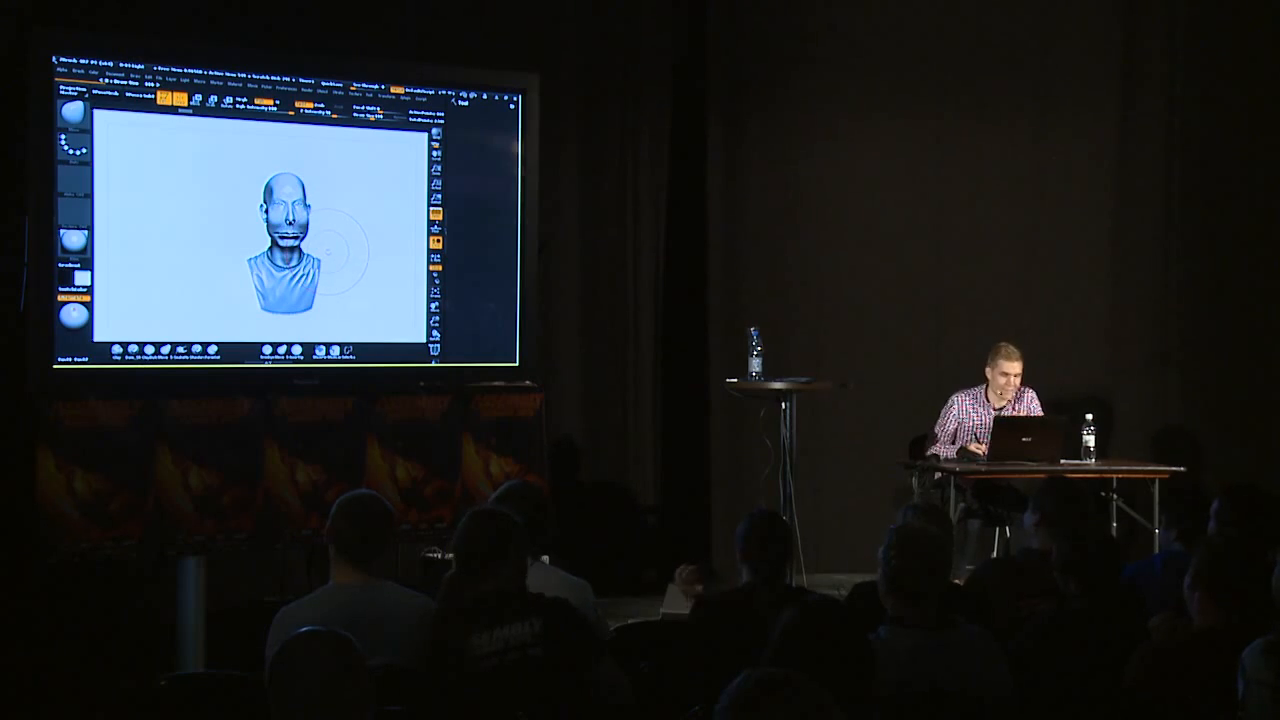
pyautogui.moveTo(352, 258); pyautogui.dragTo(326, 268)
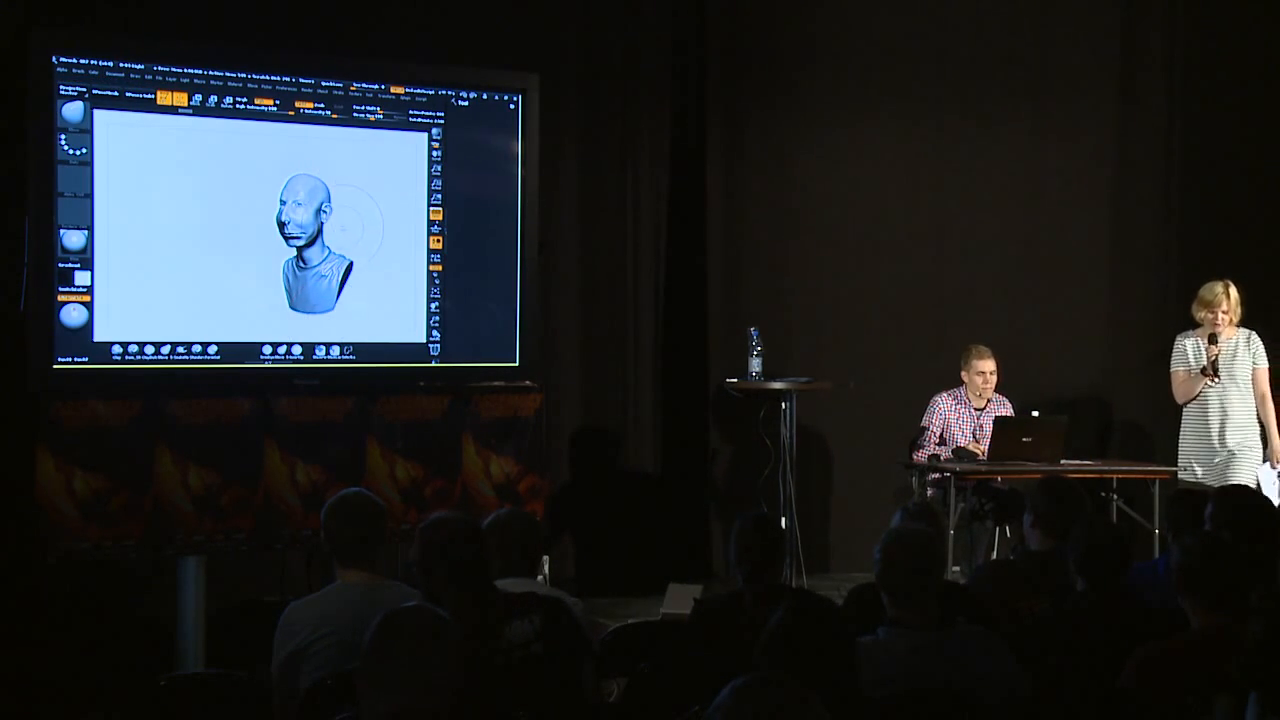
pyautogui.moveTo(325, 232); pyautogui.dragTo(340, 224)
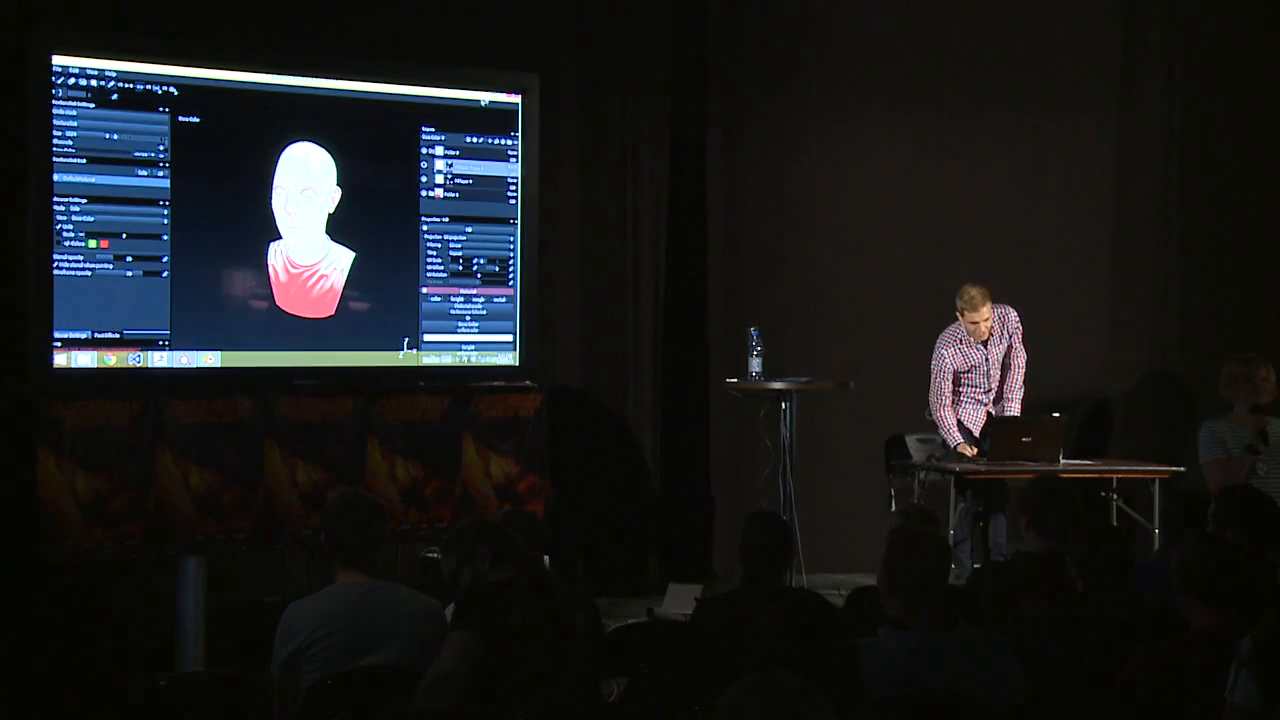
# Minimize all open windows to show the desktop
pyautogui.press('super+d')
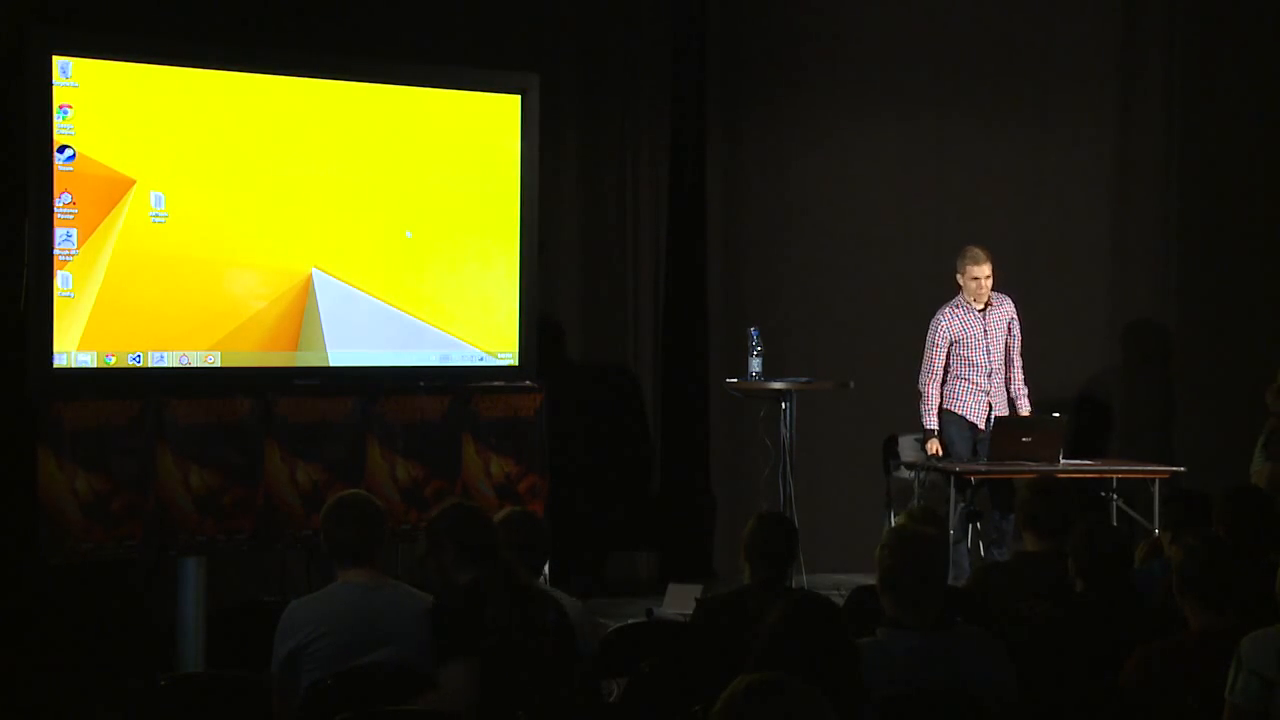